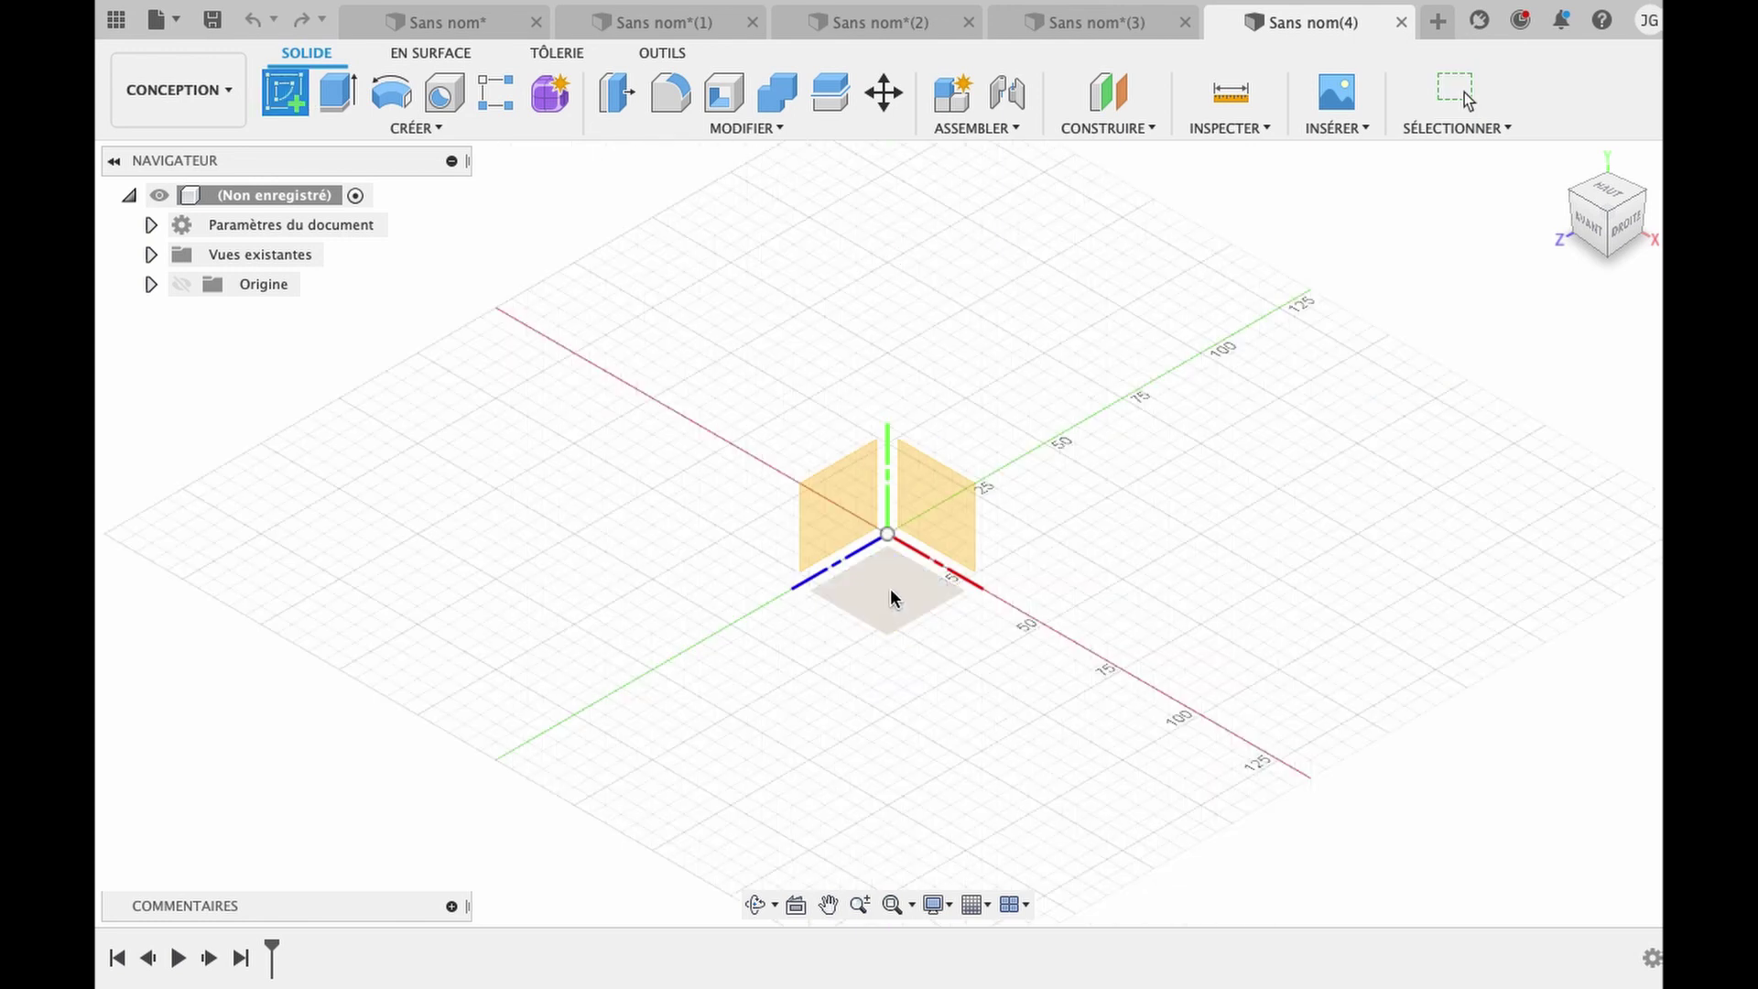
Sketch a 16.5 mm diameter circle centred on the origin on the ground plane.
left_click(895, 596)
left_click(391, 92)
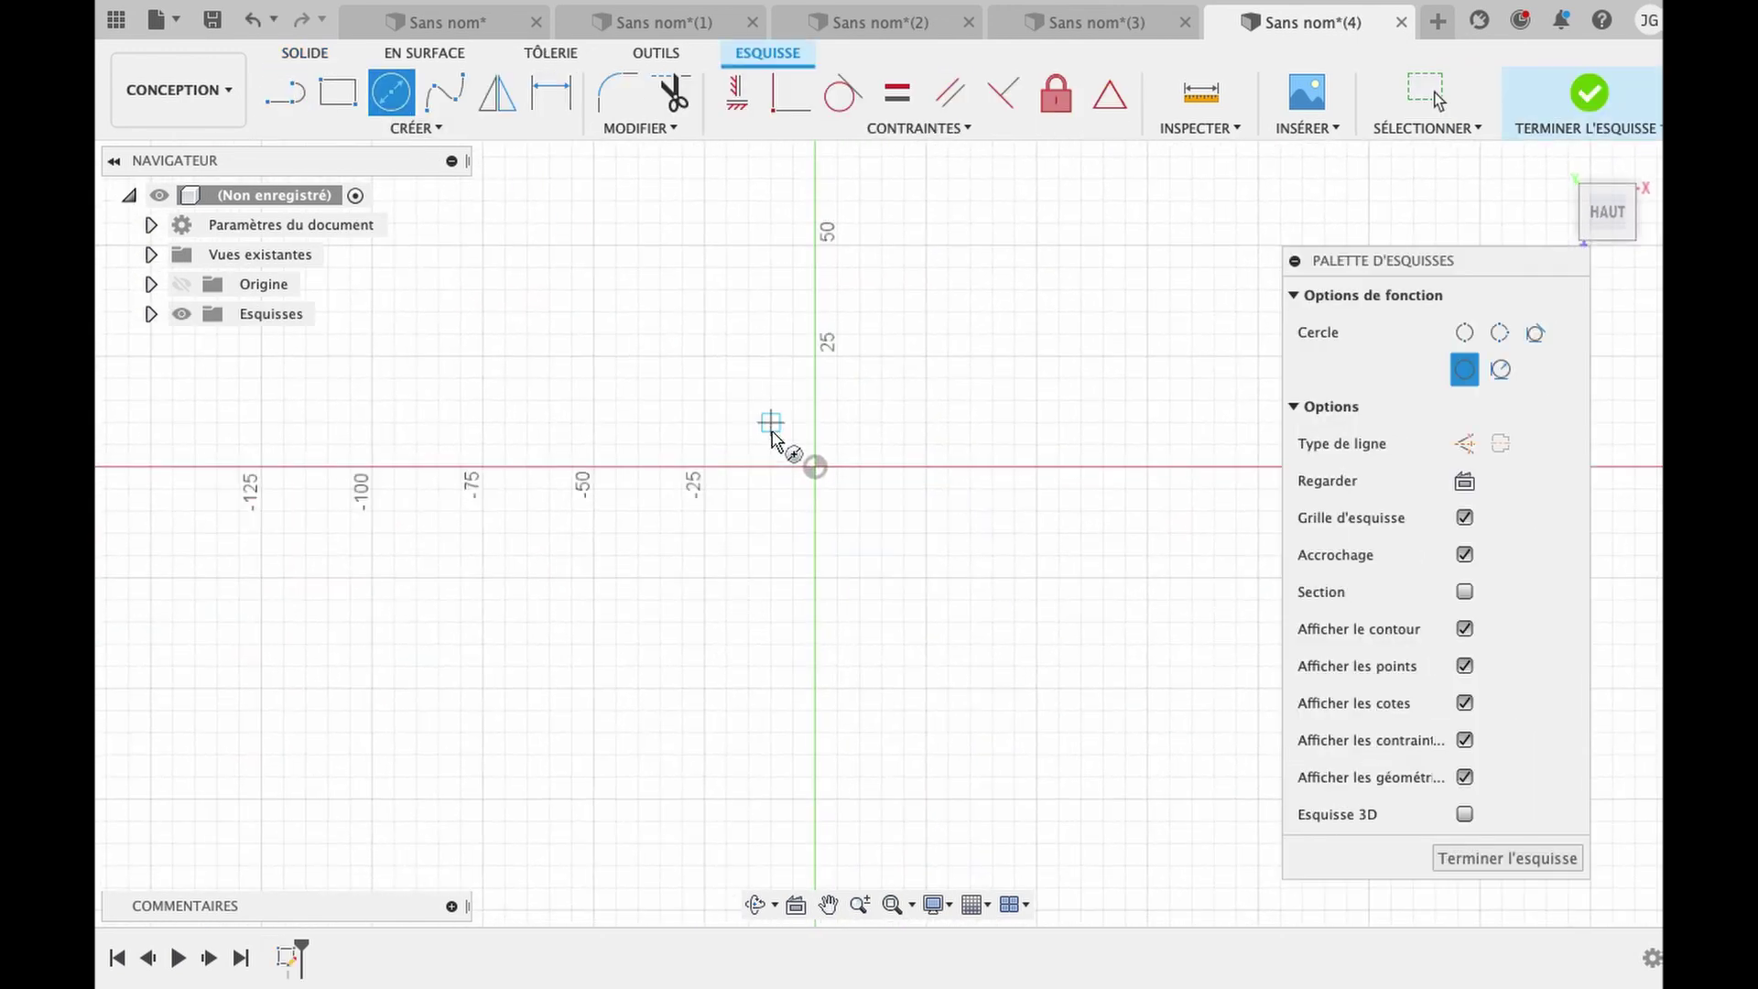
left_click(815, 467)
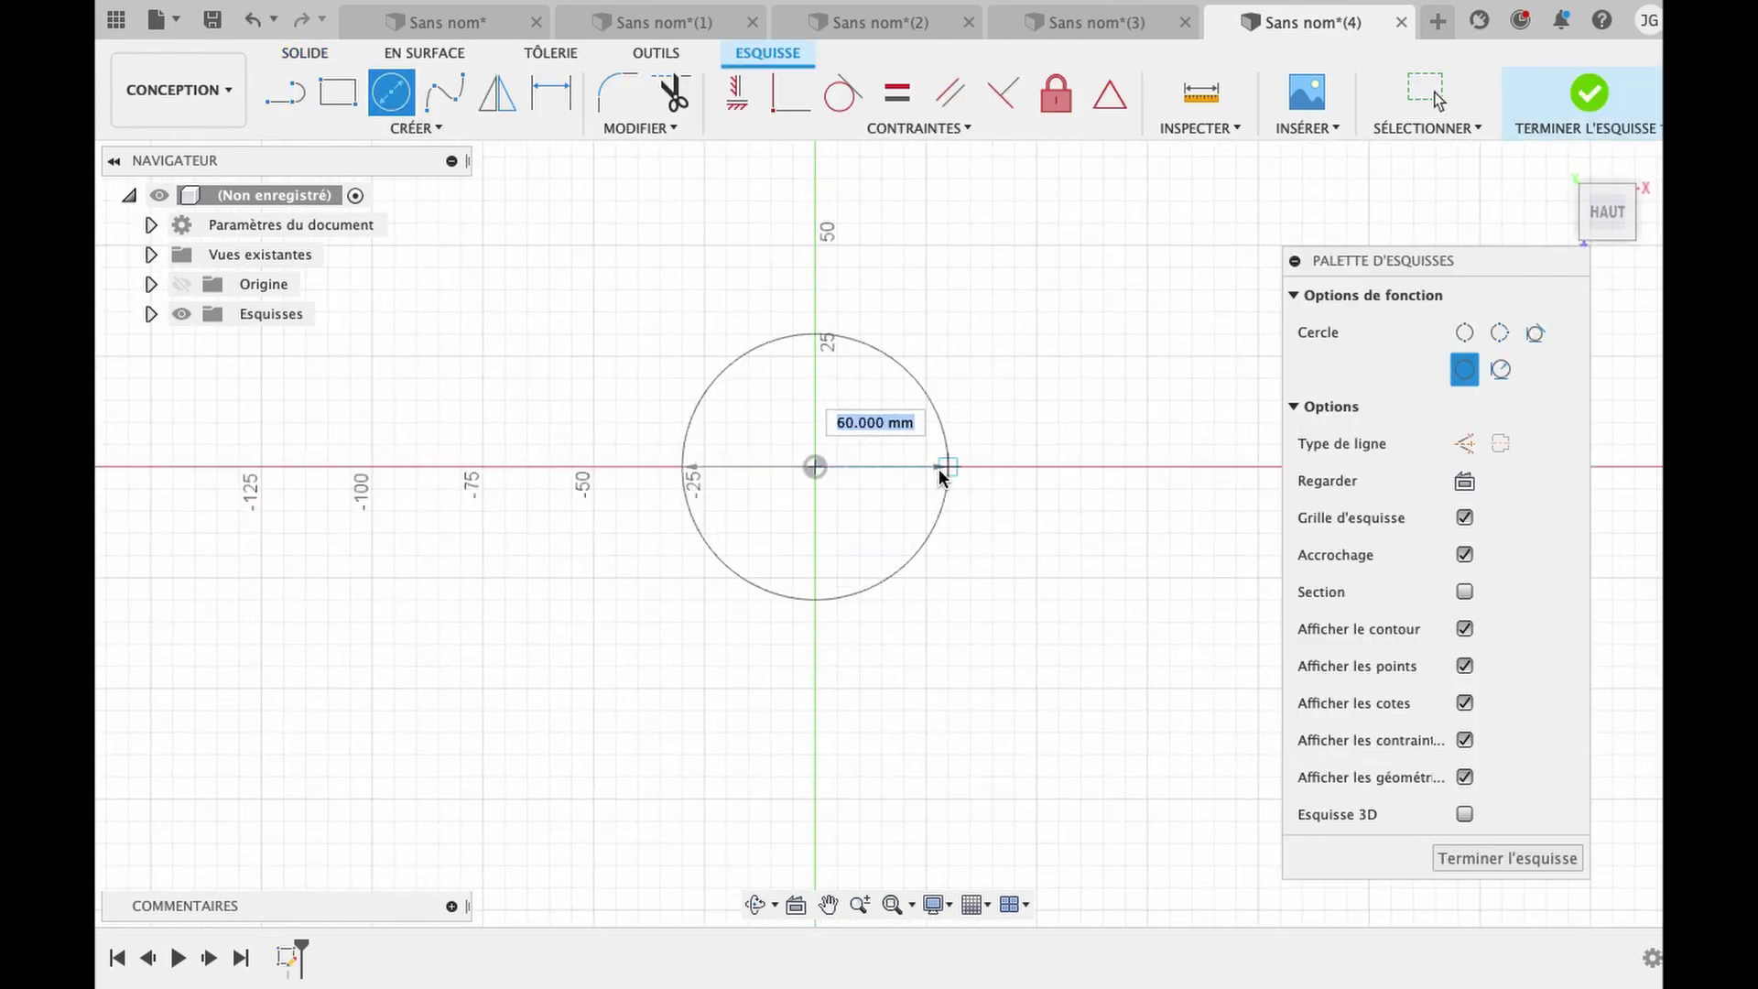
type("16.5")
key("Return")
key("Escape")
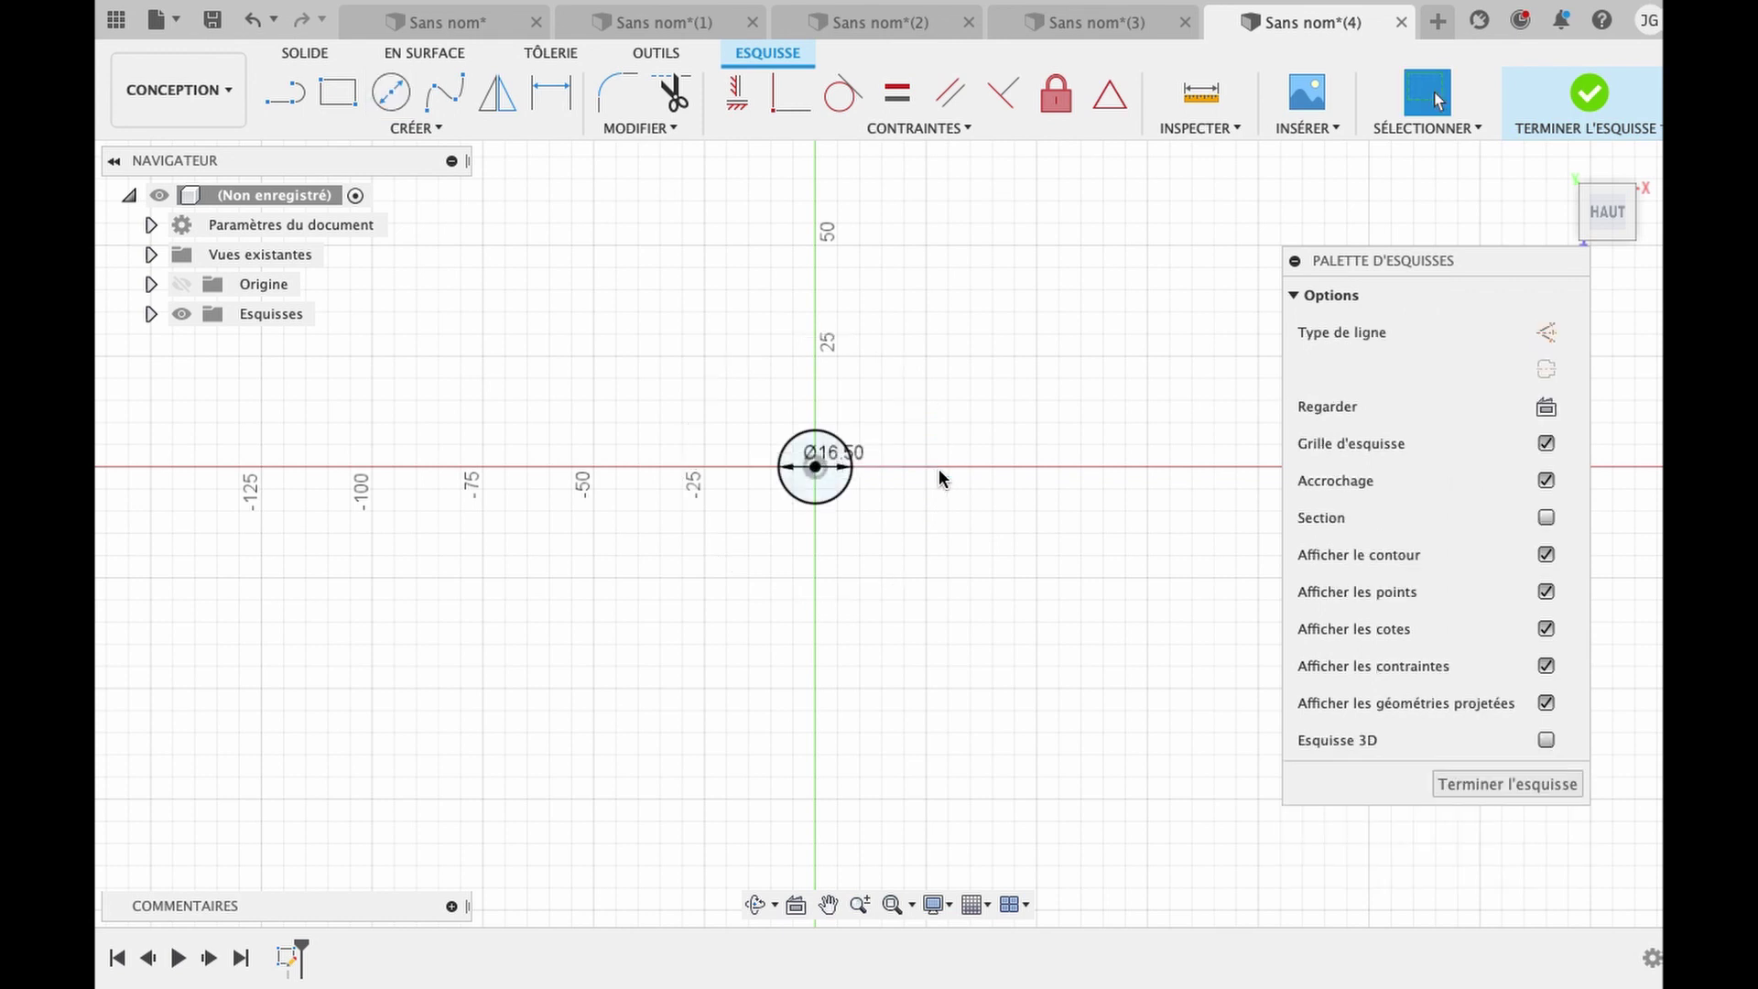
Extrude the circle 30 mm into a solid cylinder.
left_click(824, 495)
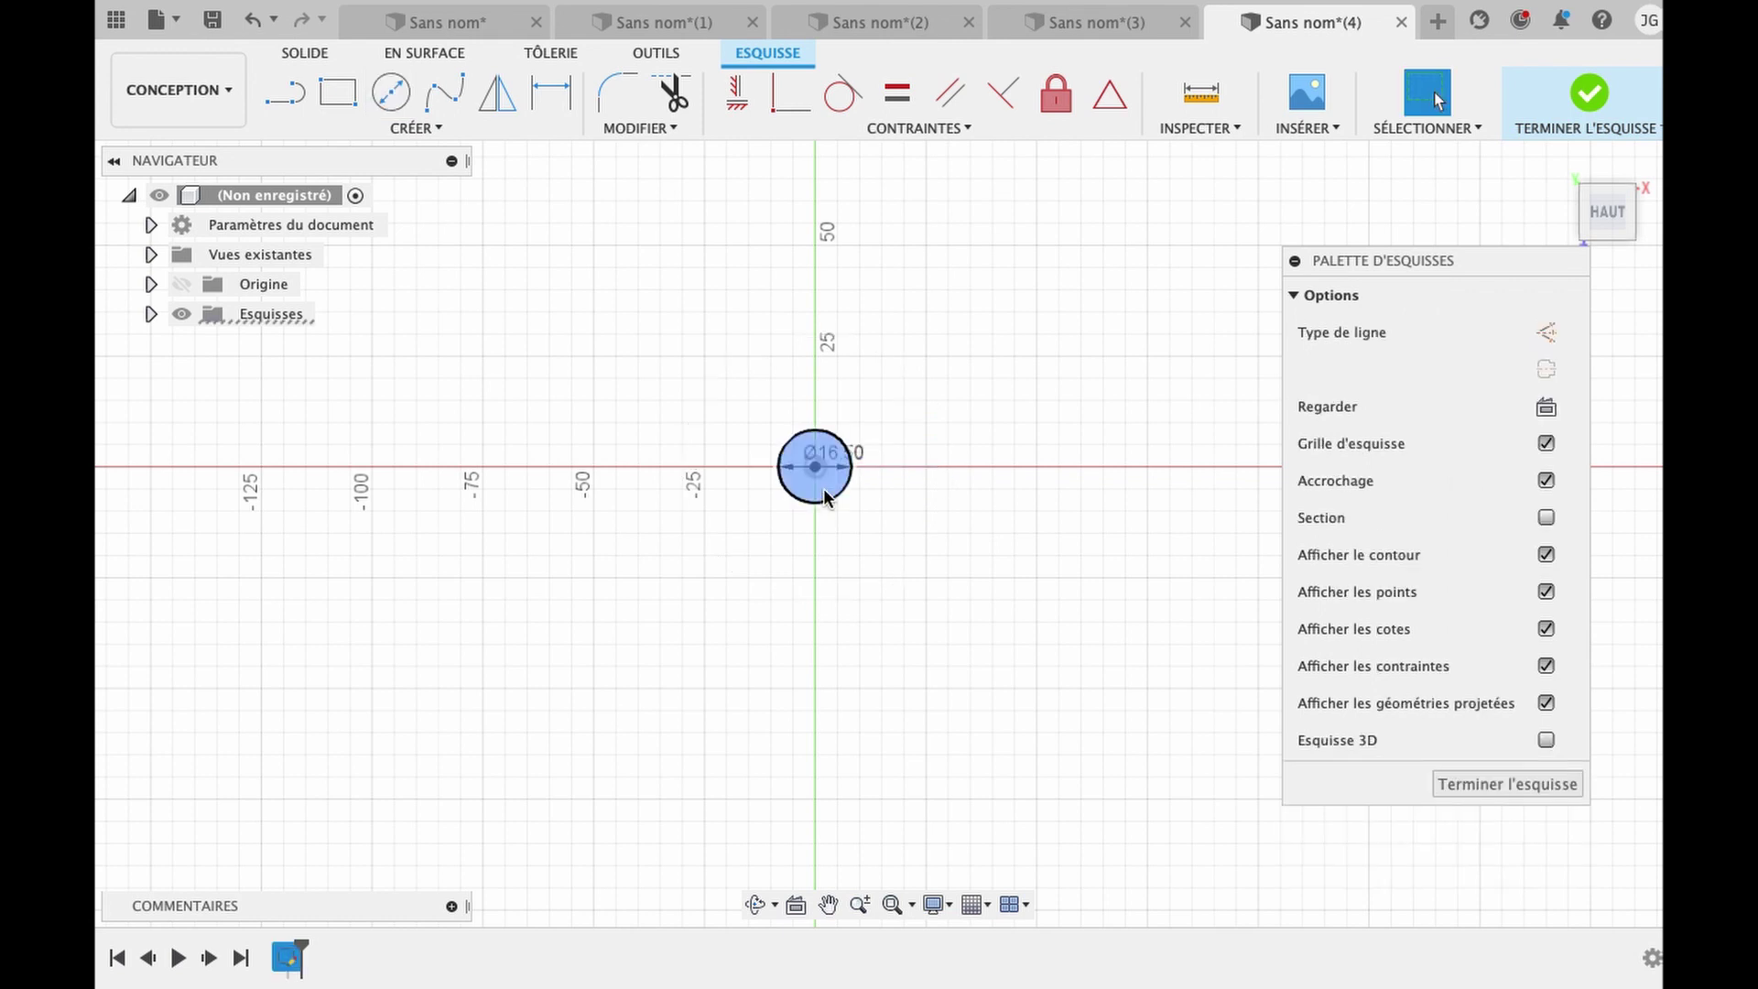
key("e")
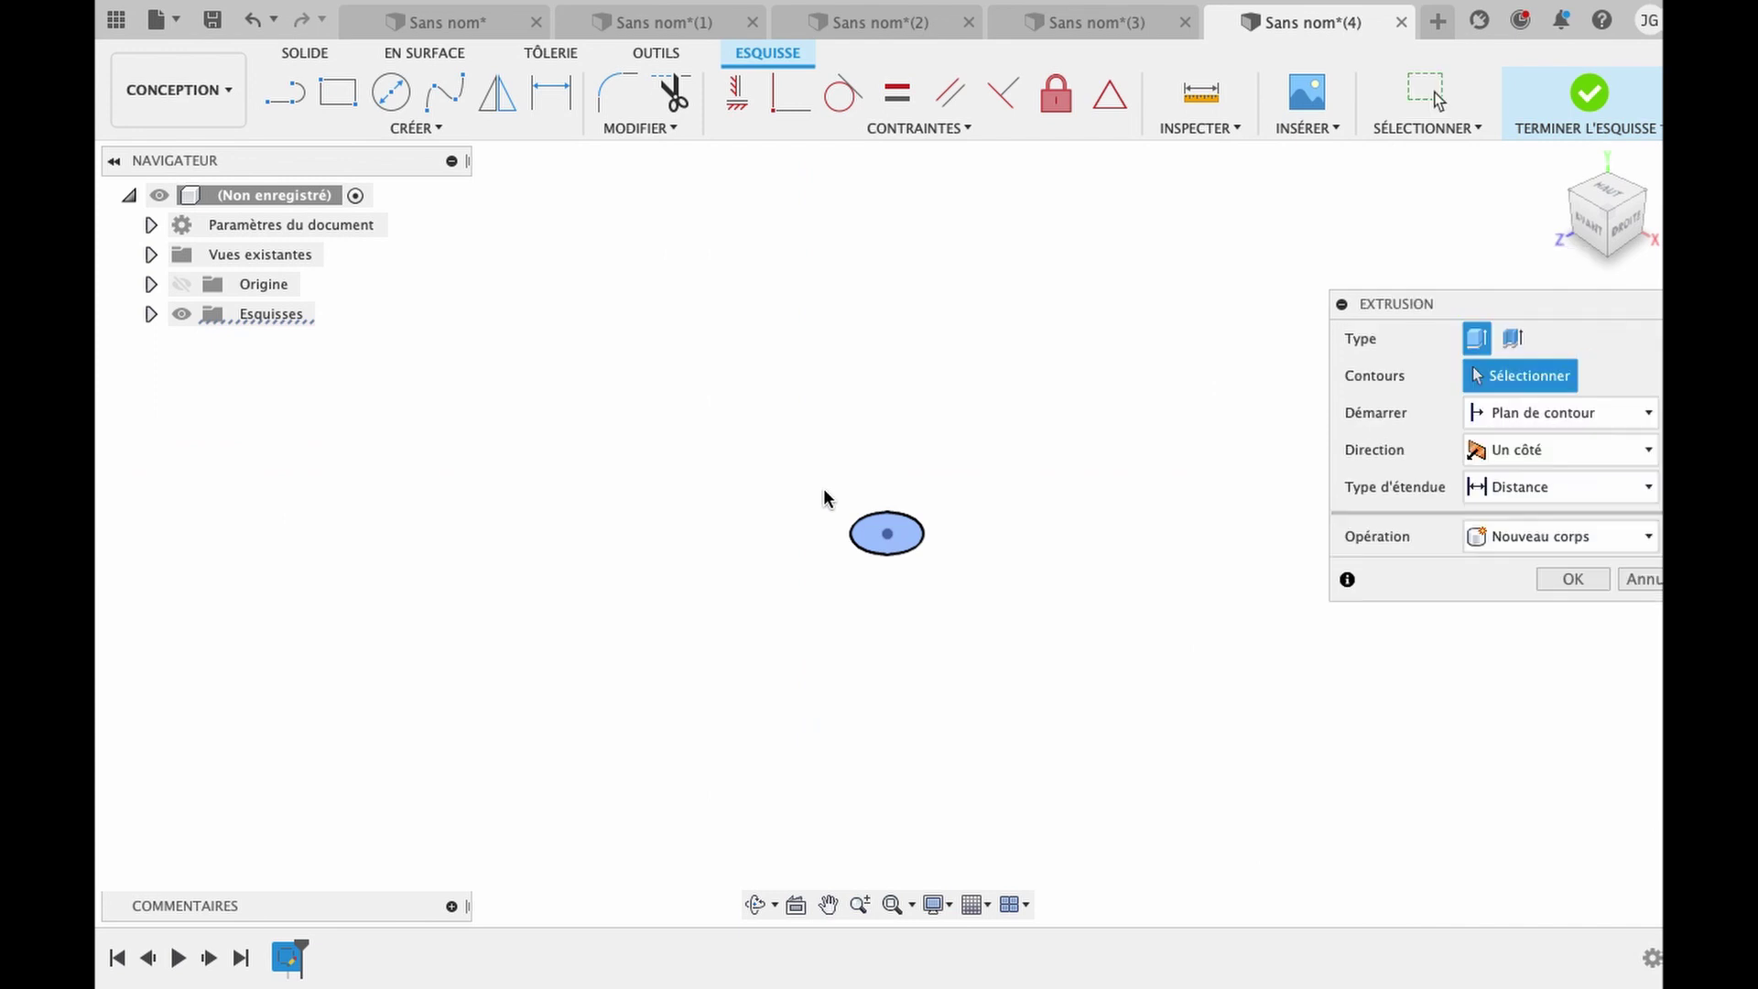
type("30")
key("Return")
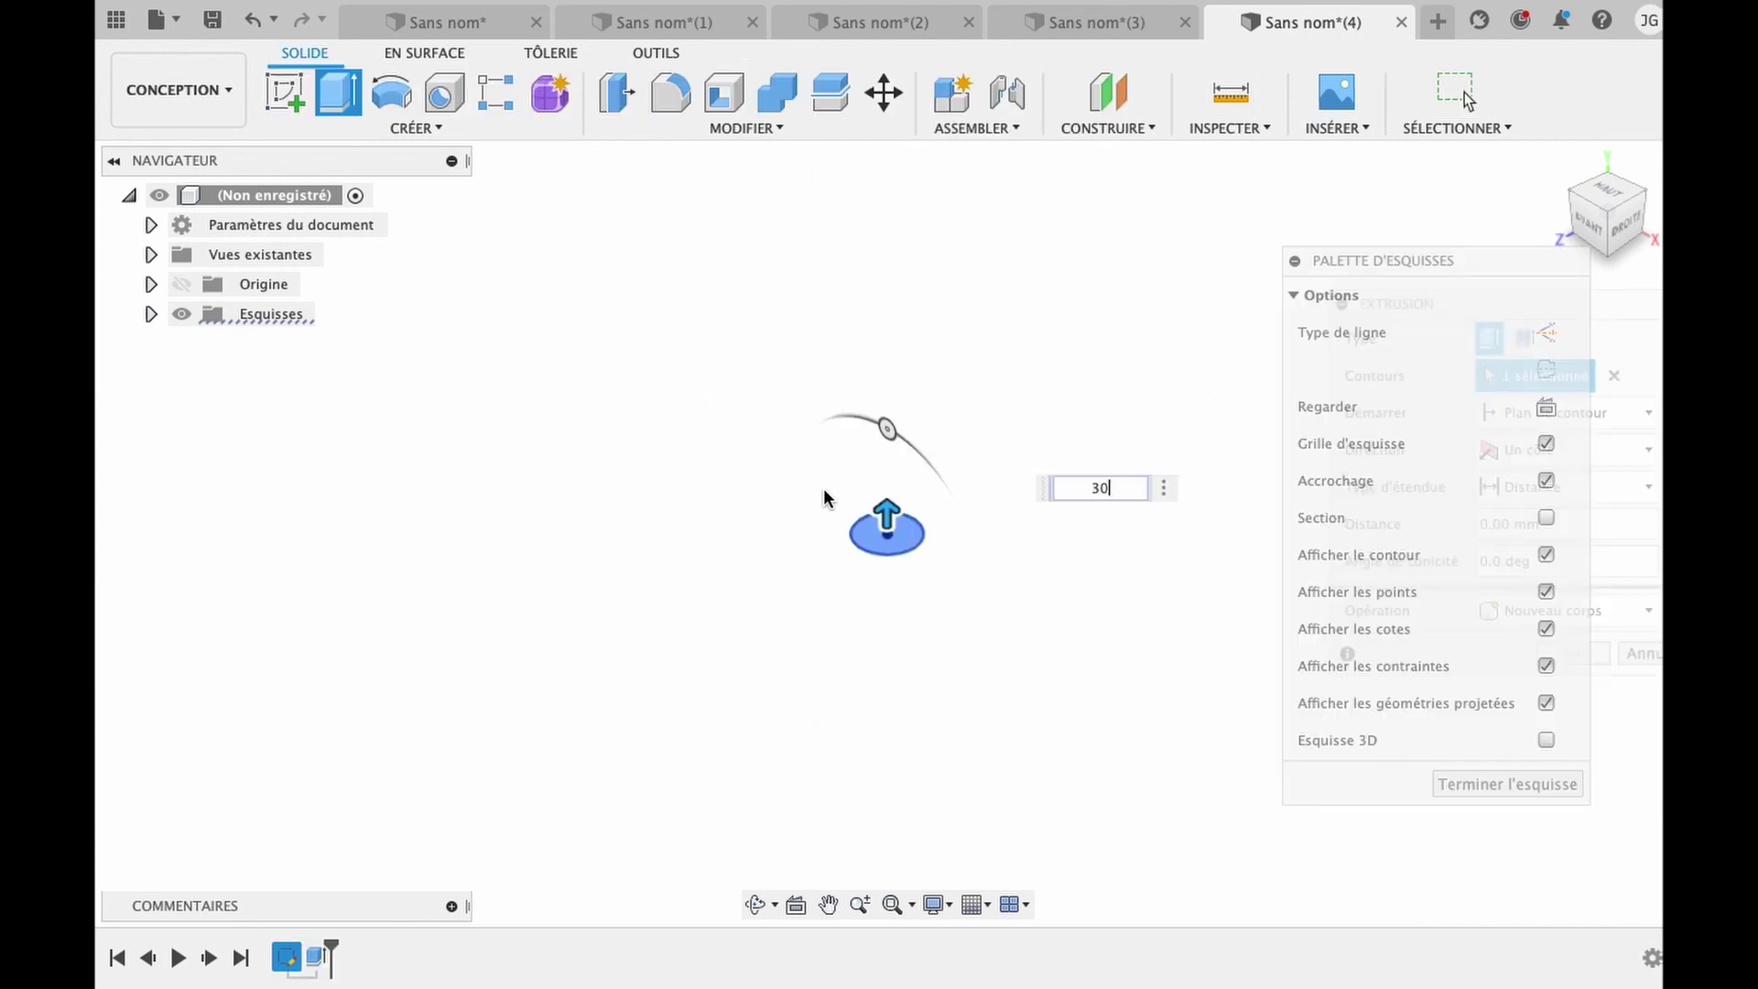
left_click(285, 91)
Start a sketch on the cylinder's top face with the Line tool in construction mode.
left_click(902, 428)
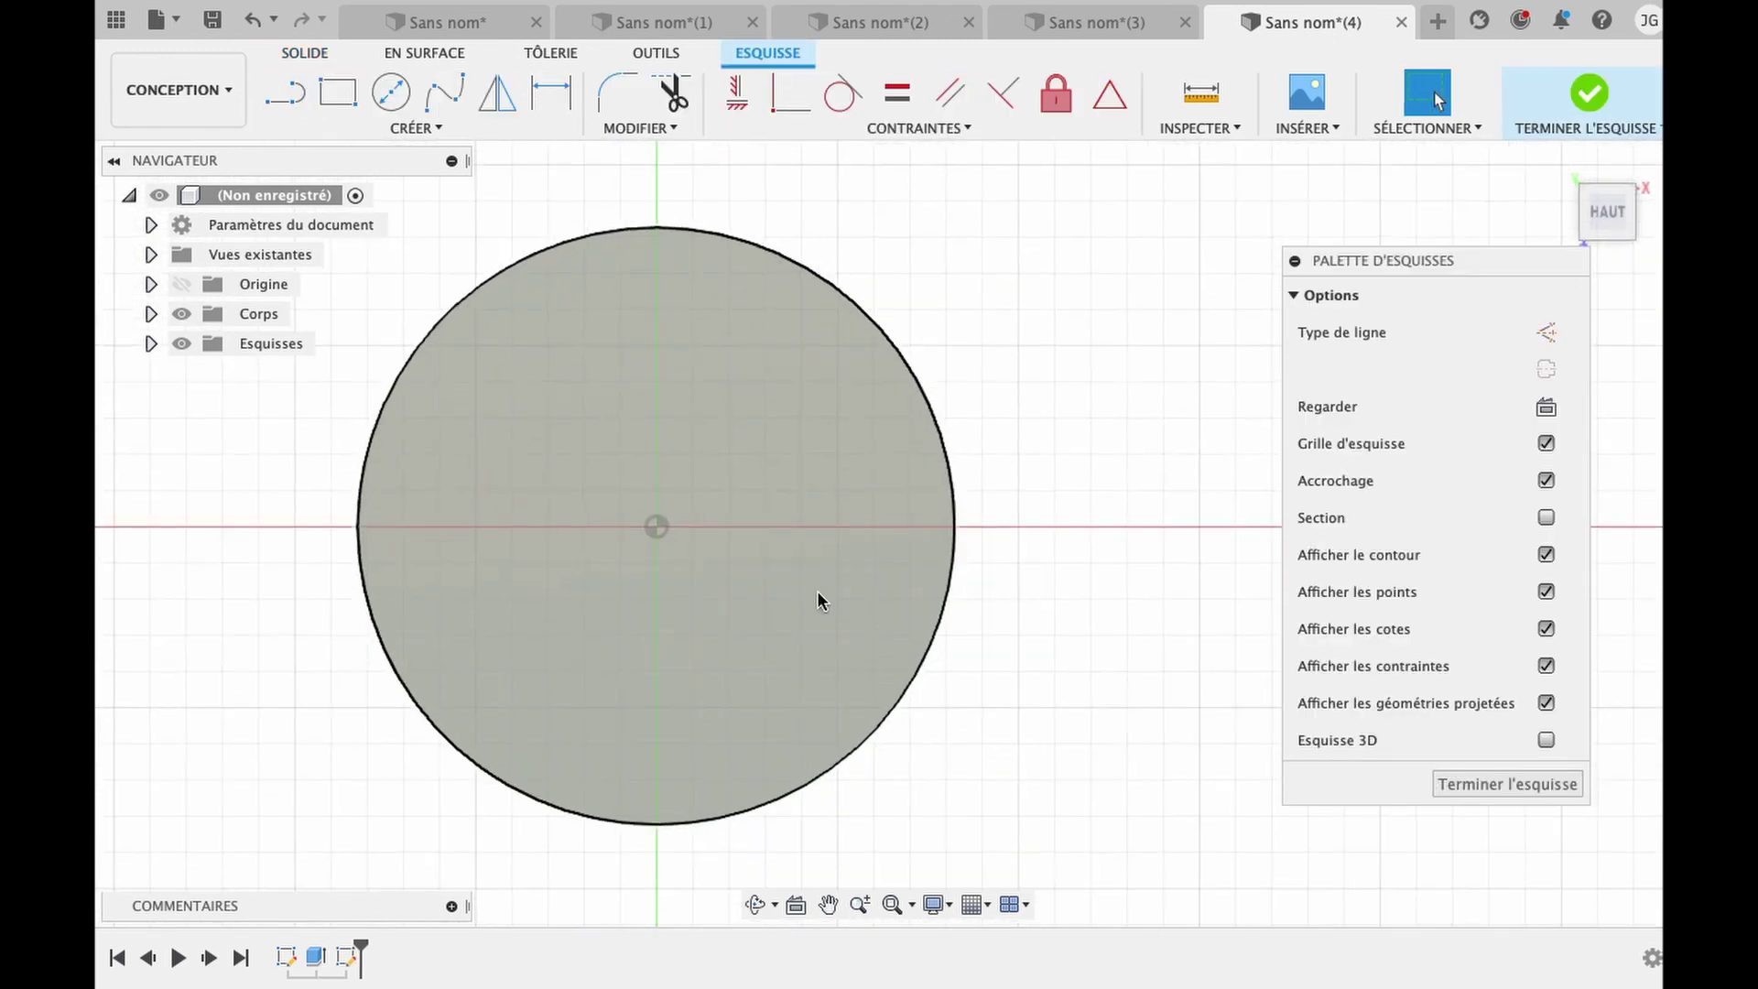
left_click(284, 91)
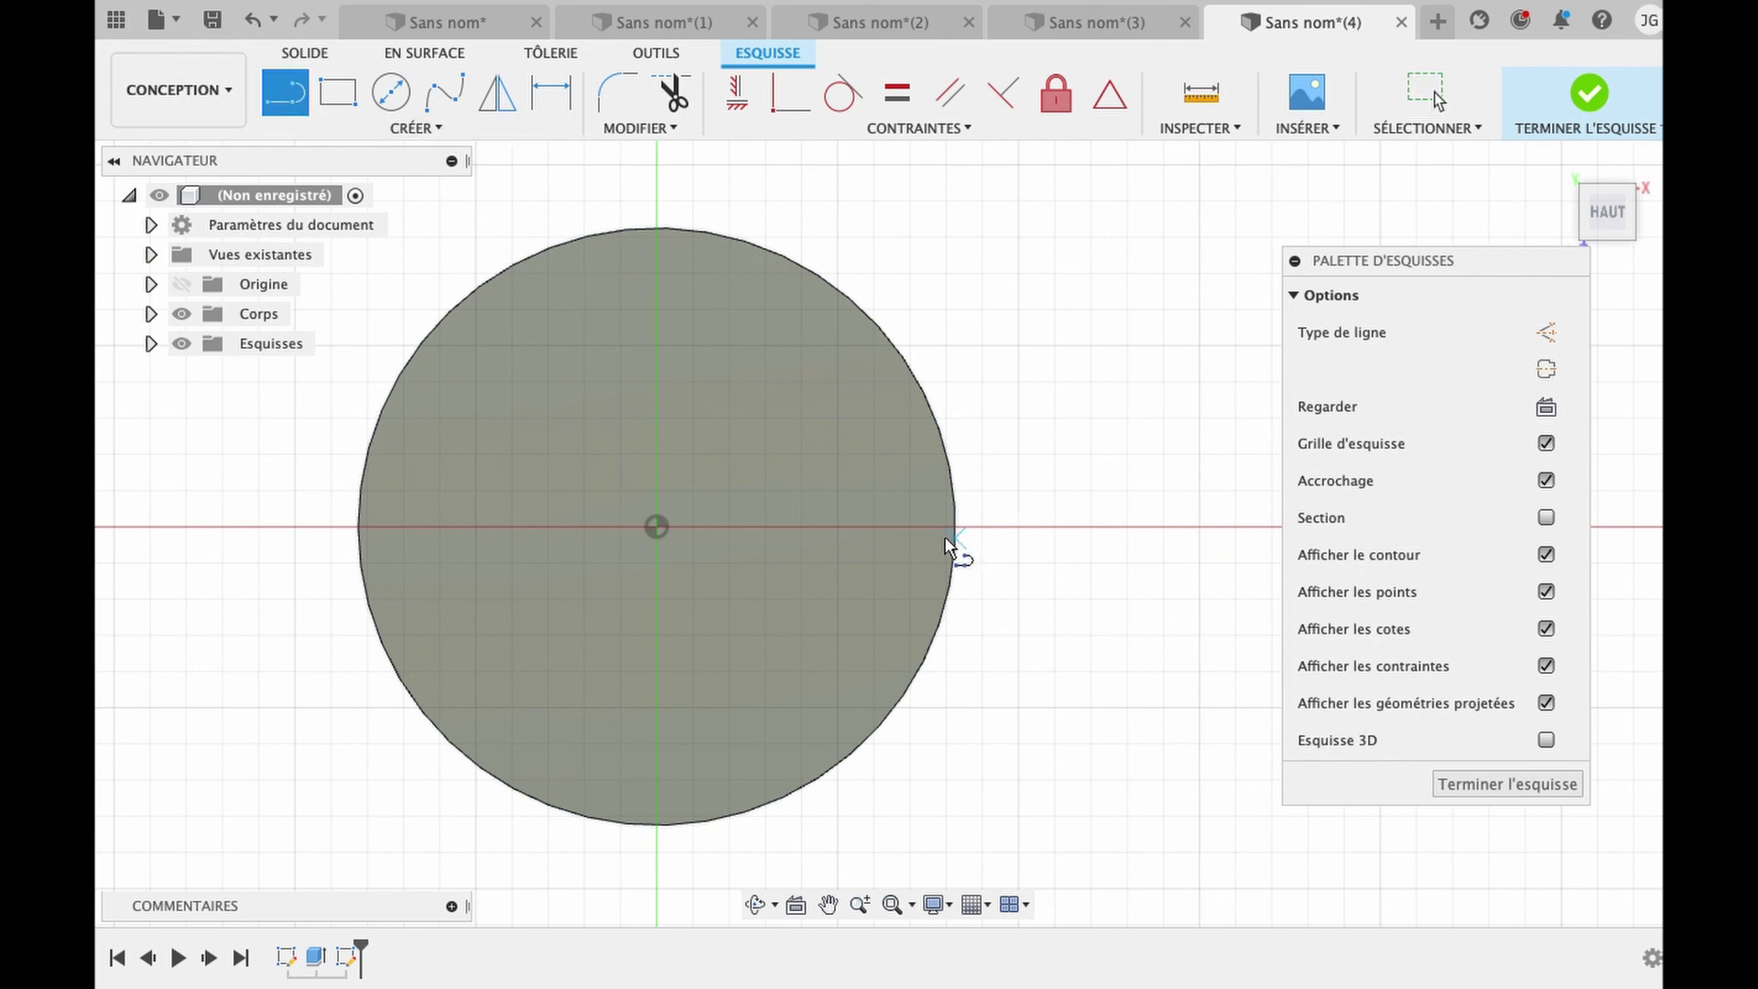
key("Escape")
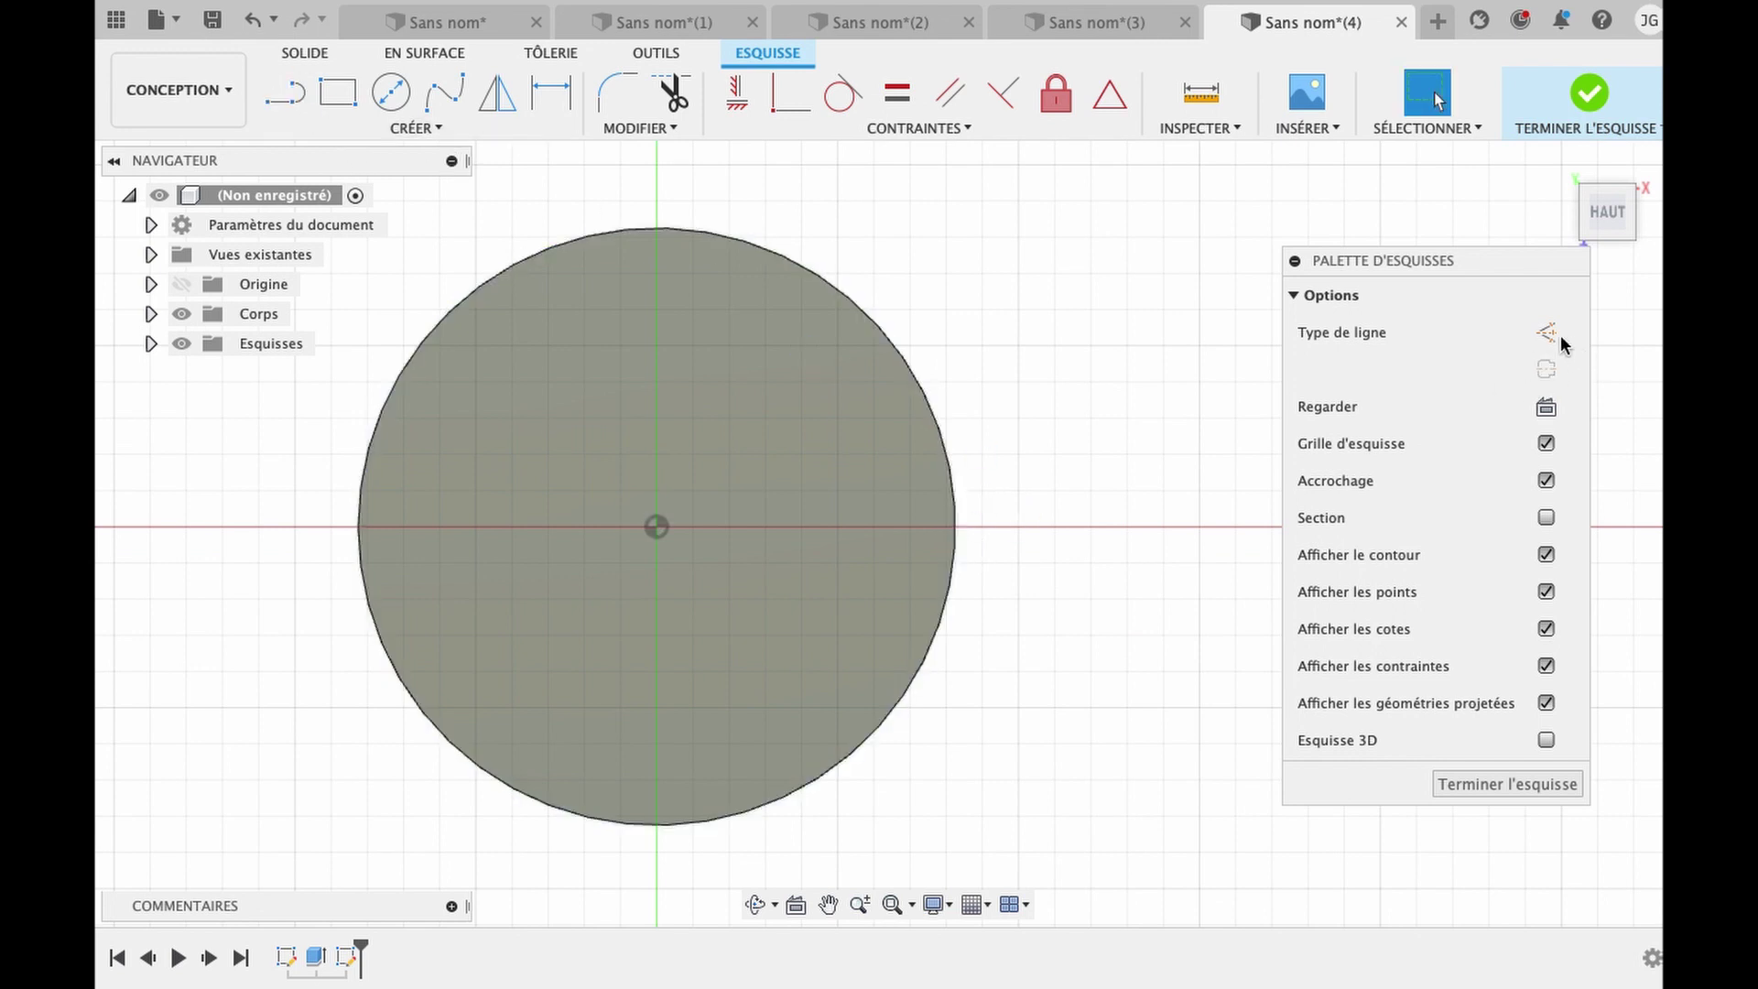
left_click(1546, 332)
left_click(1546, 332)
left_click(285, 92)
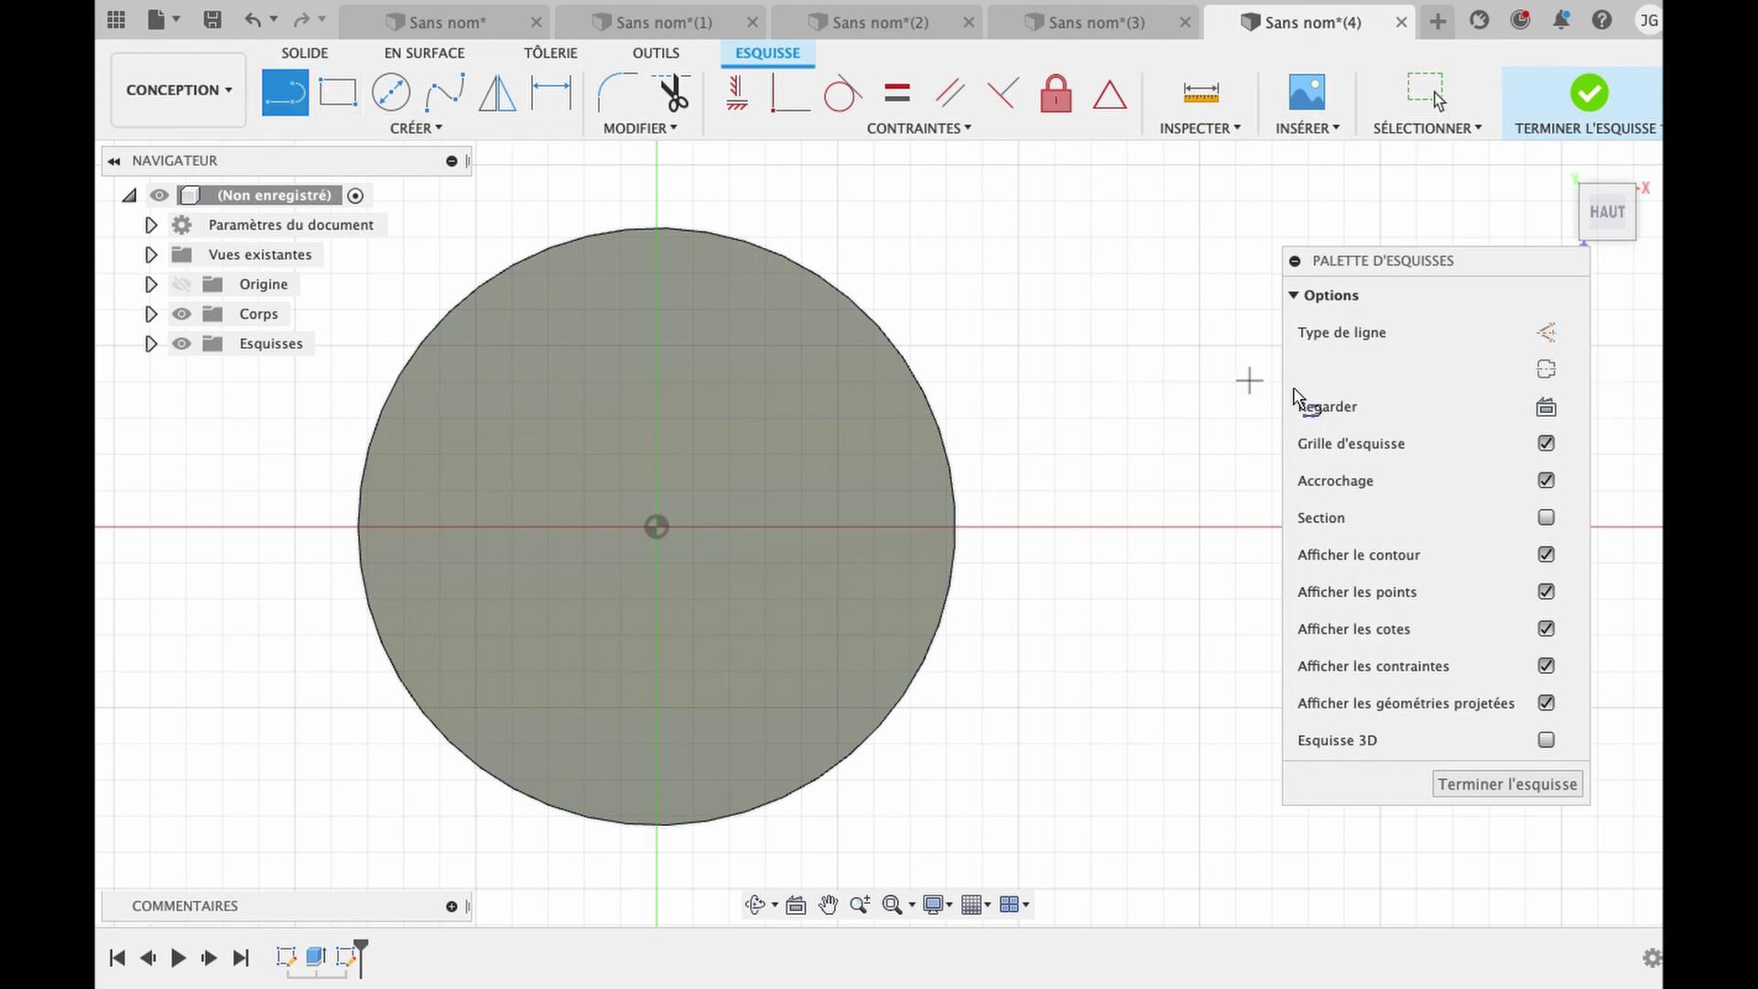
left_click(1546, 332)
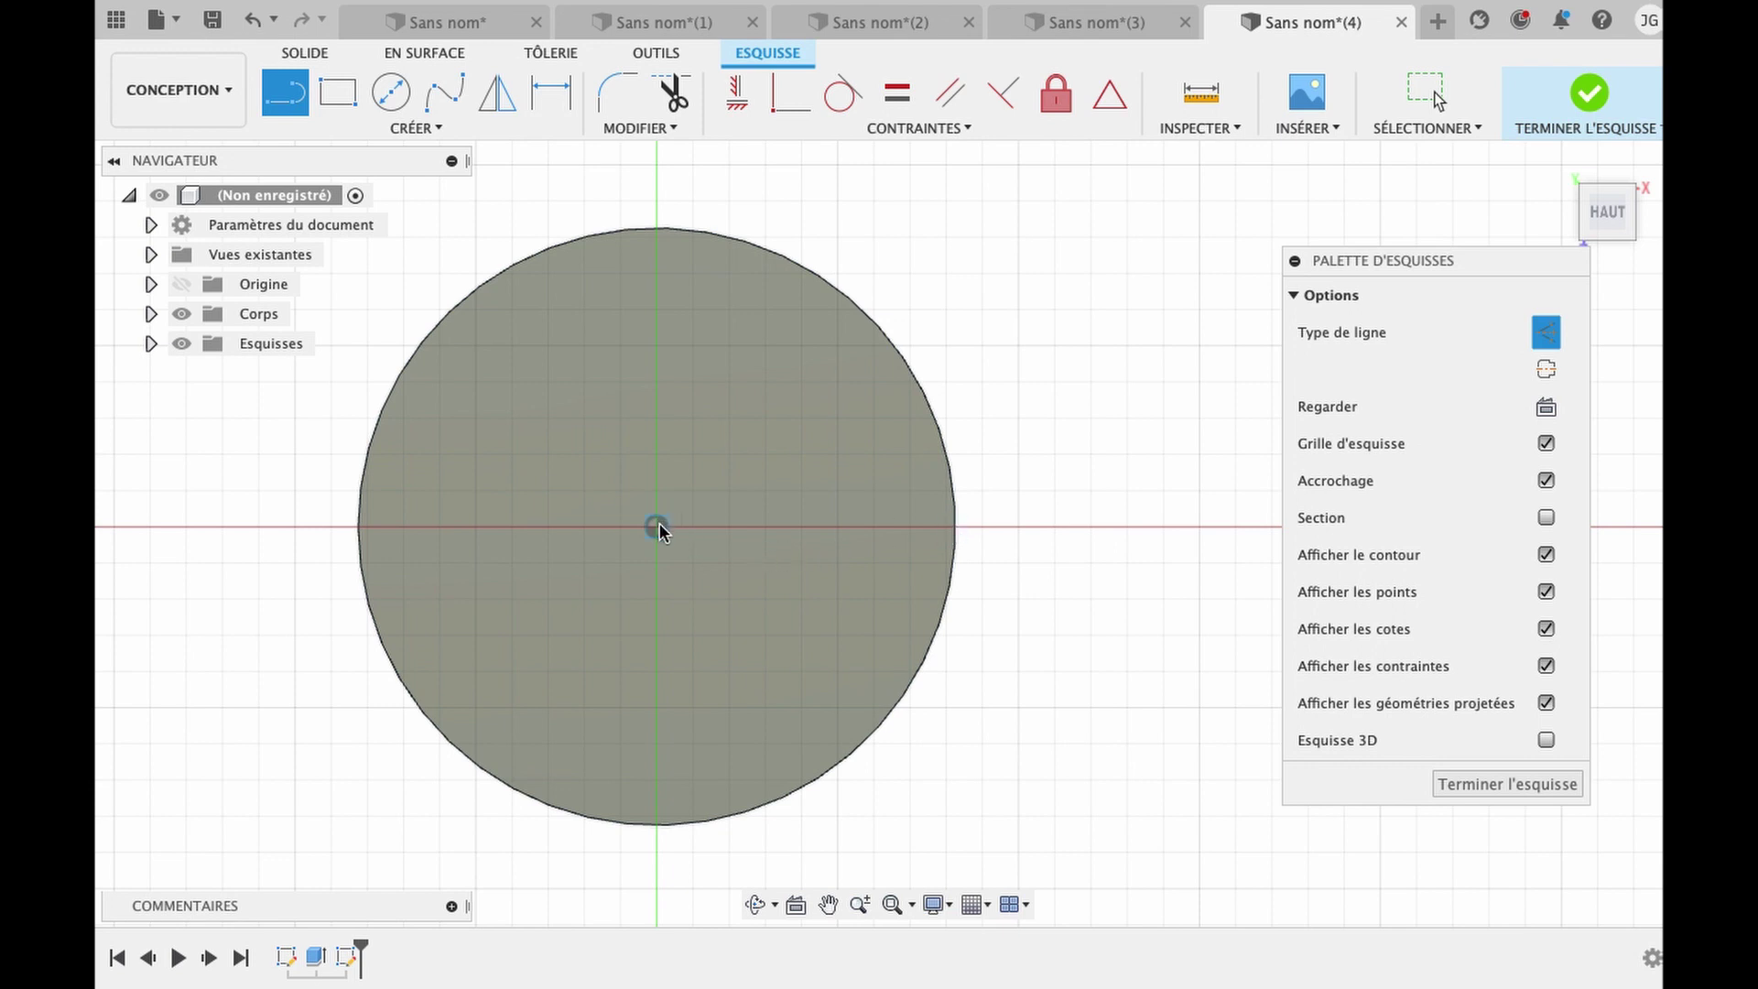
Draw a short vertical construction line from the circle's right edge.
left_click(954, 525)
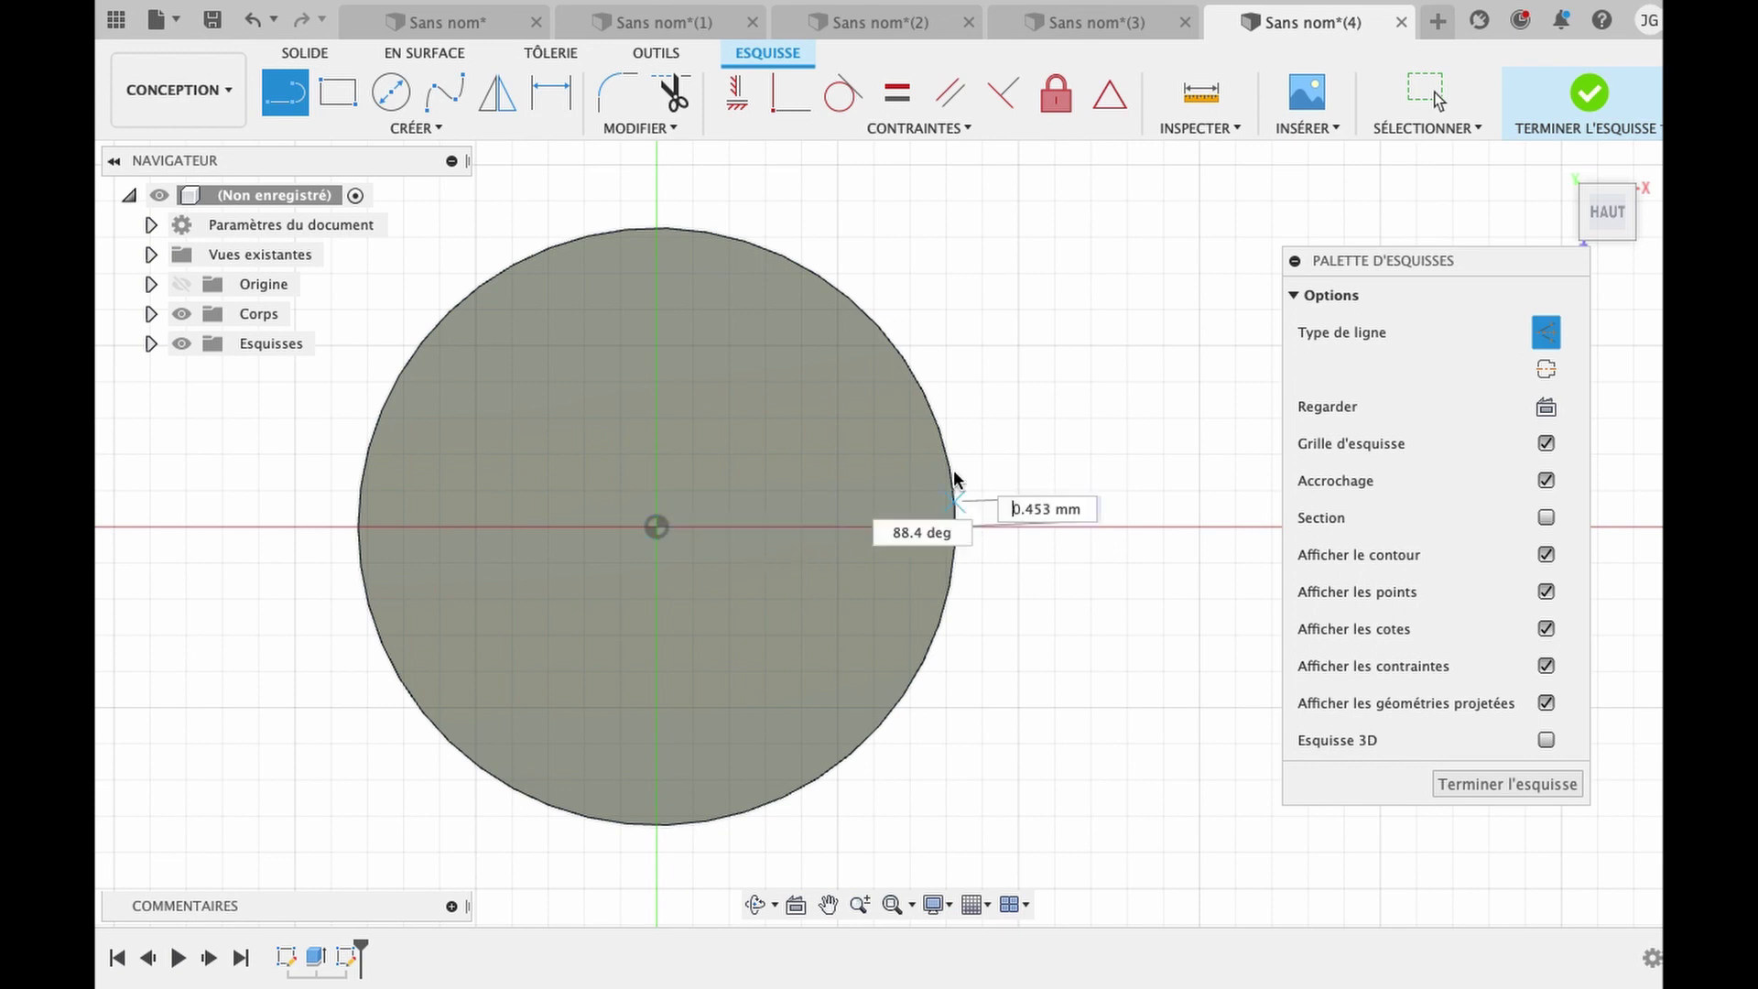
left_click(955, 457)
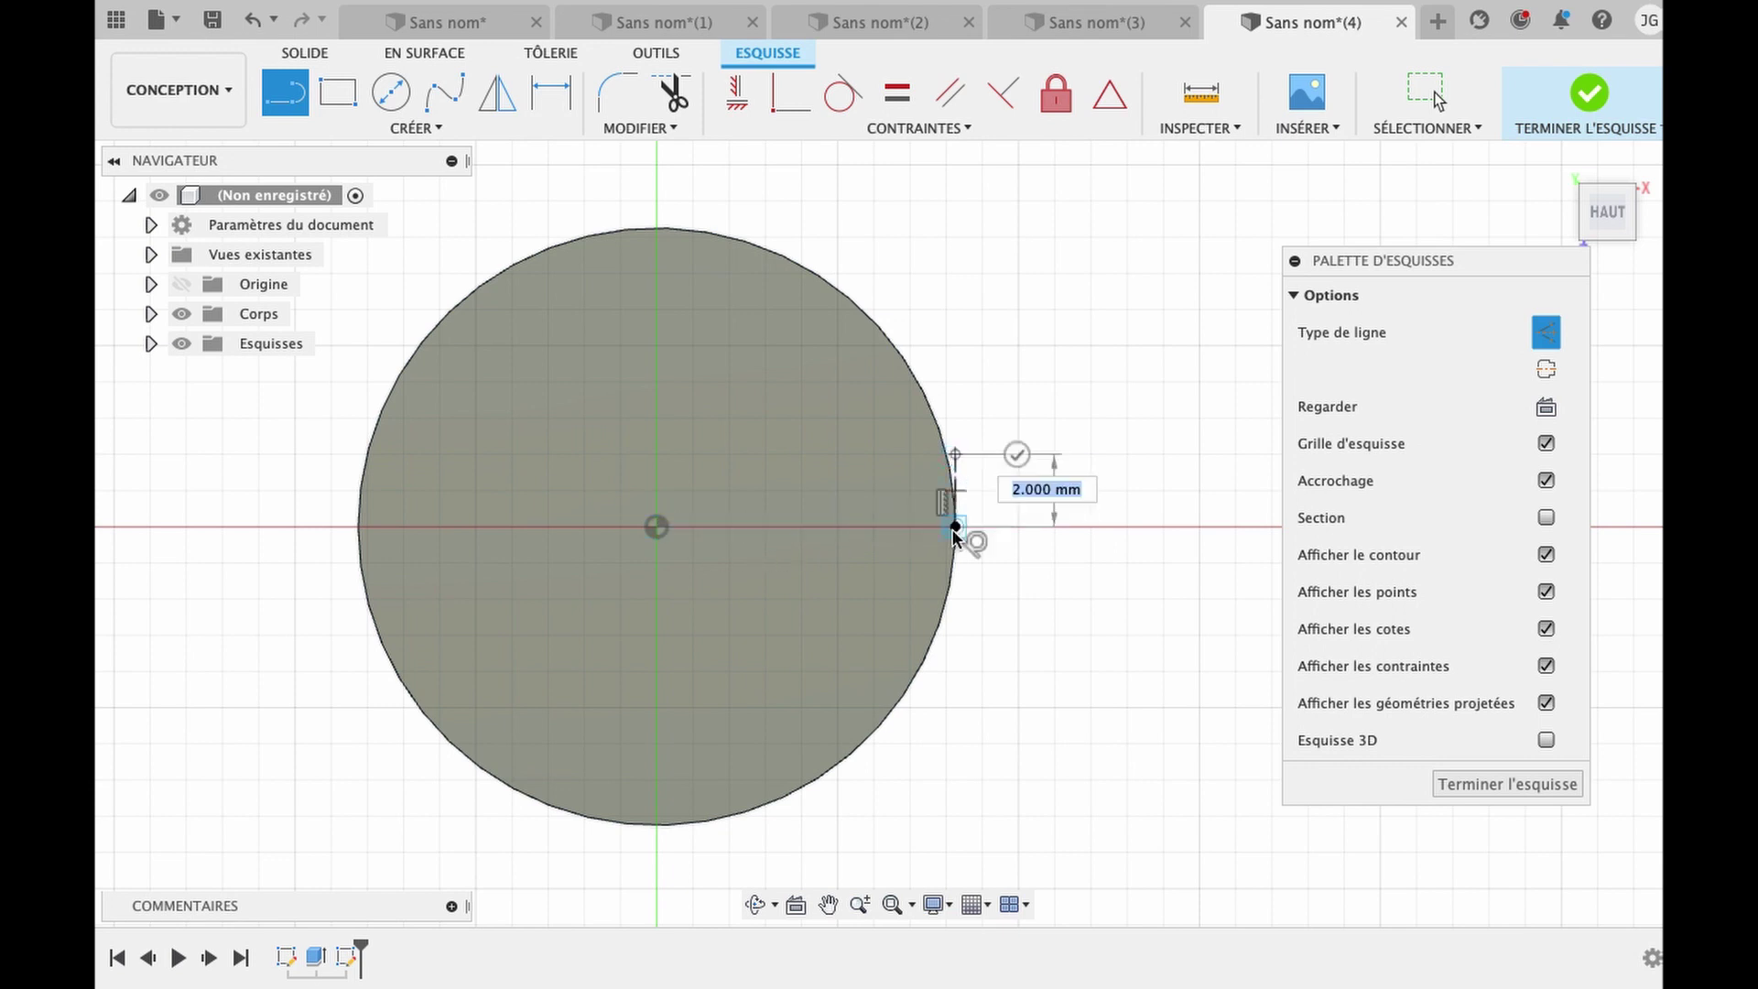
left_click(955, 526)
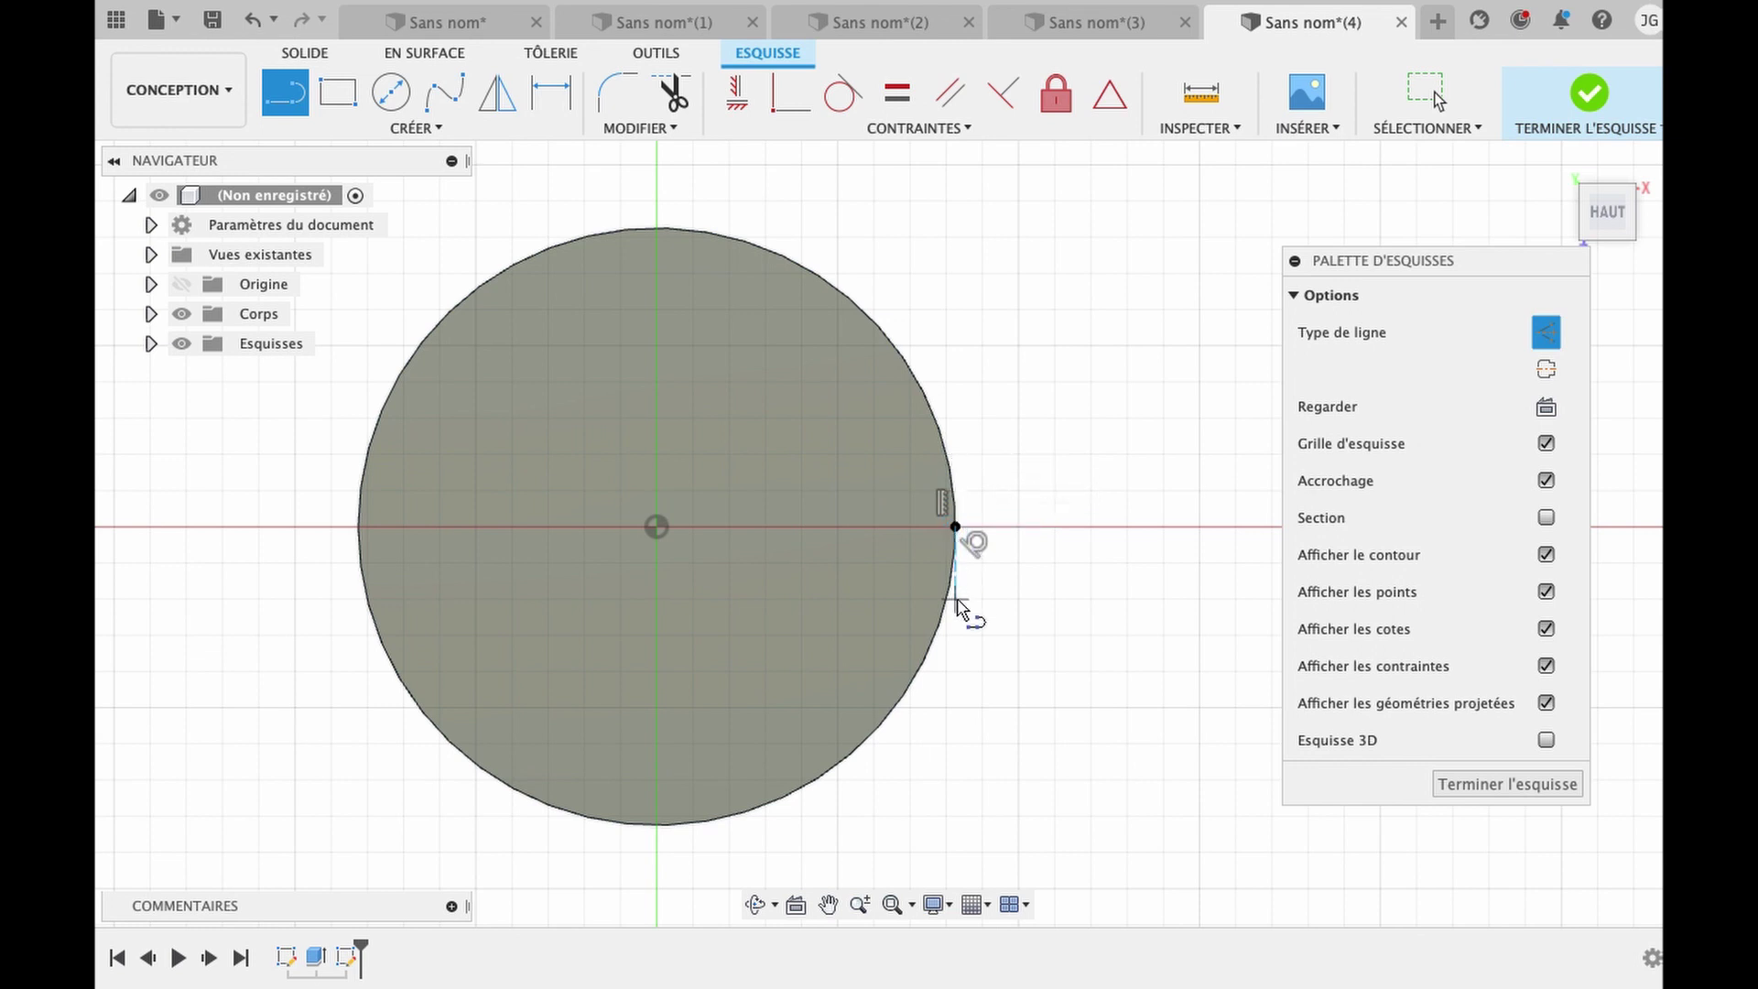
key("Escape")
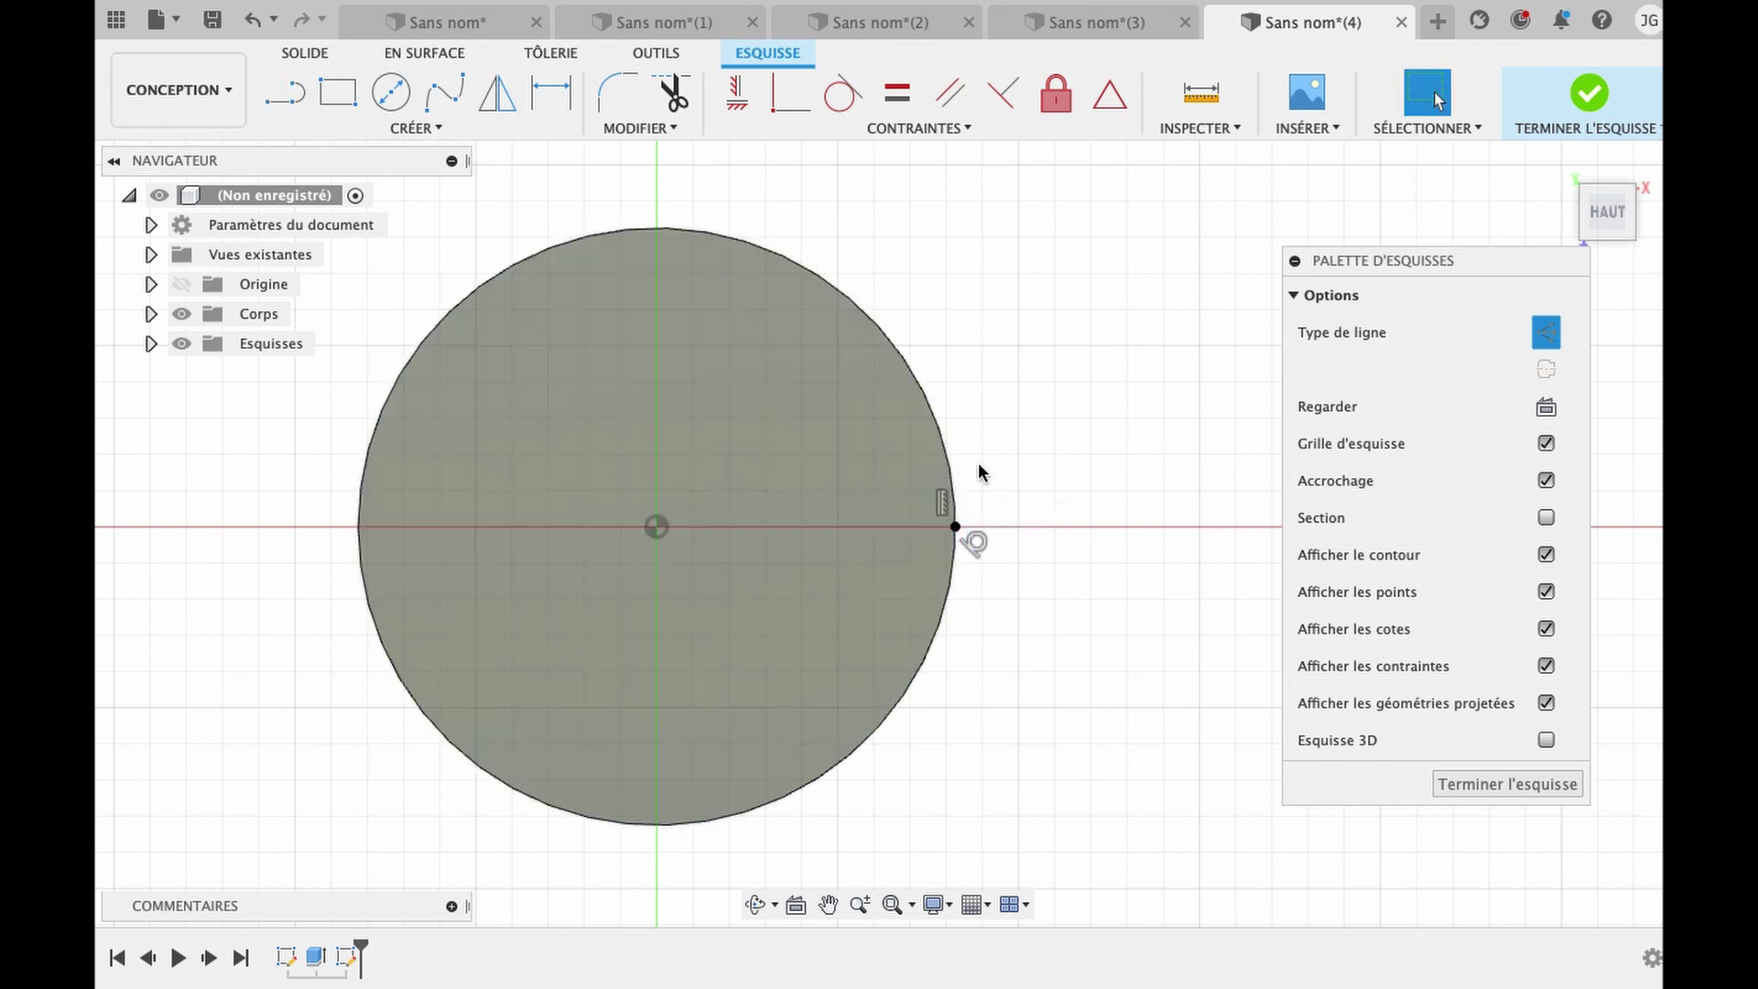
key("l")
left_click(955, 526)
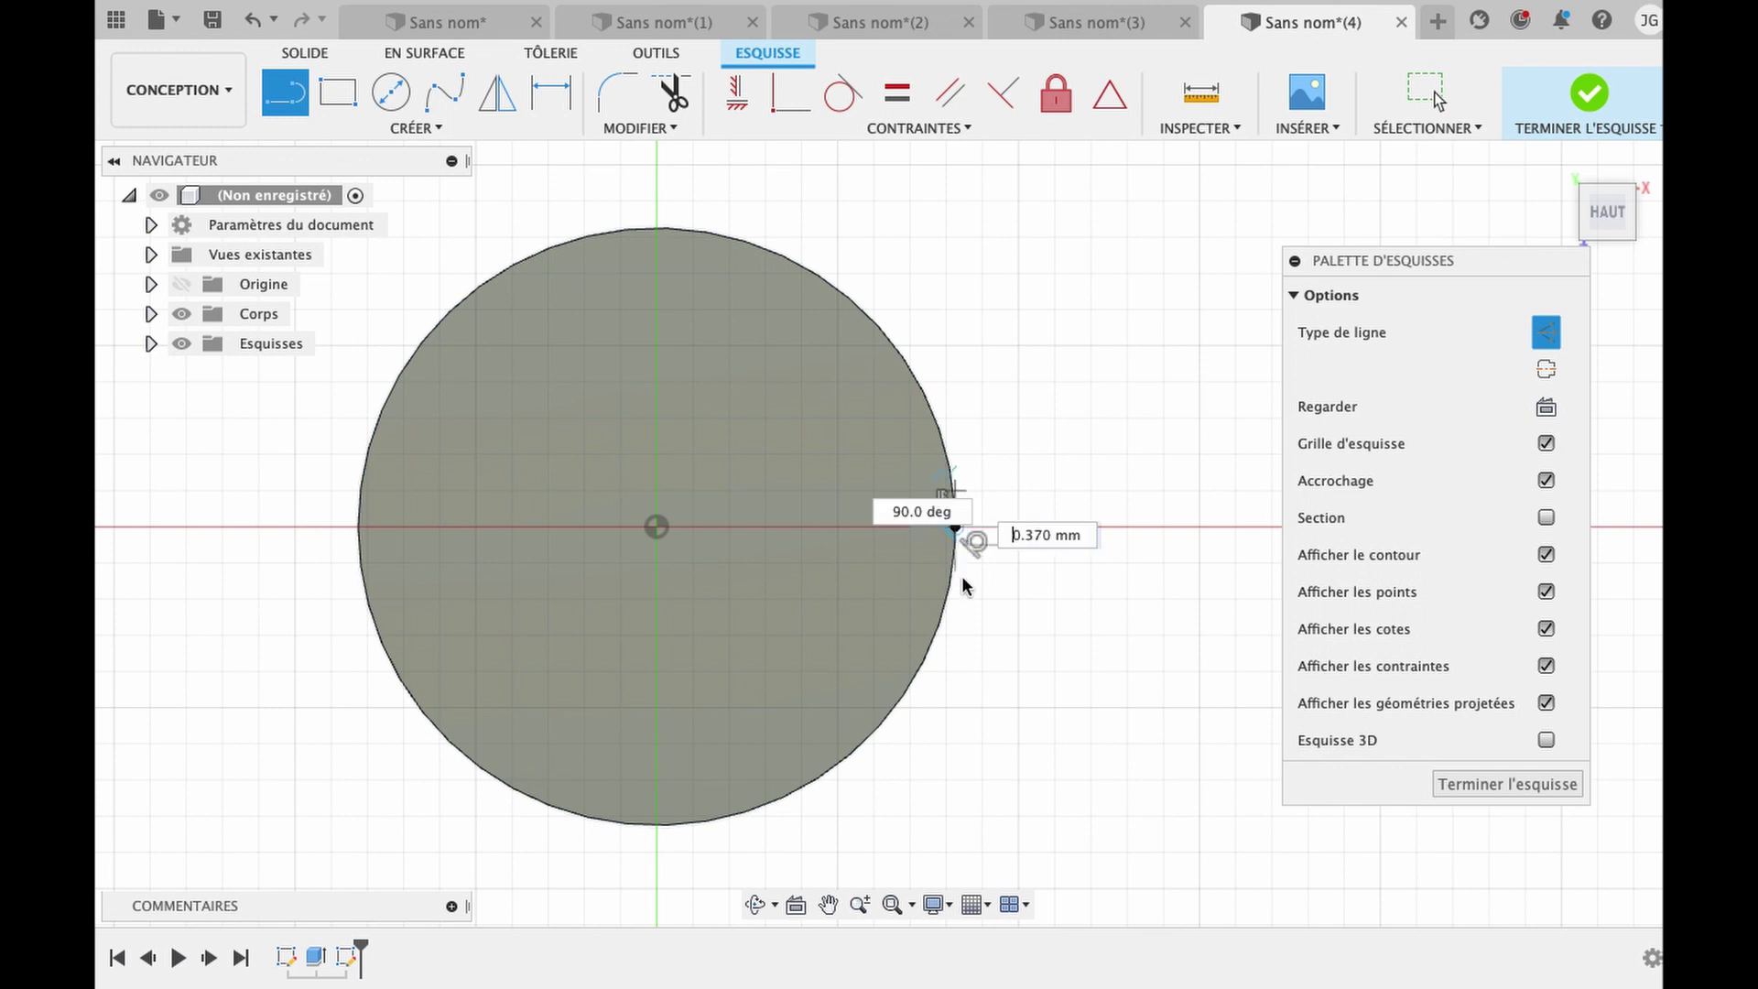
left_click(961, 600)
key("Escape")
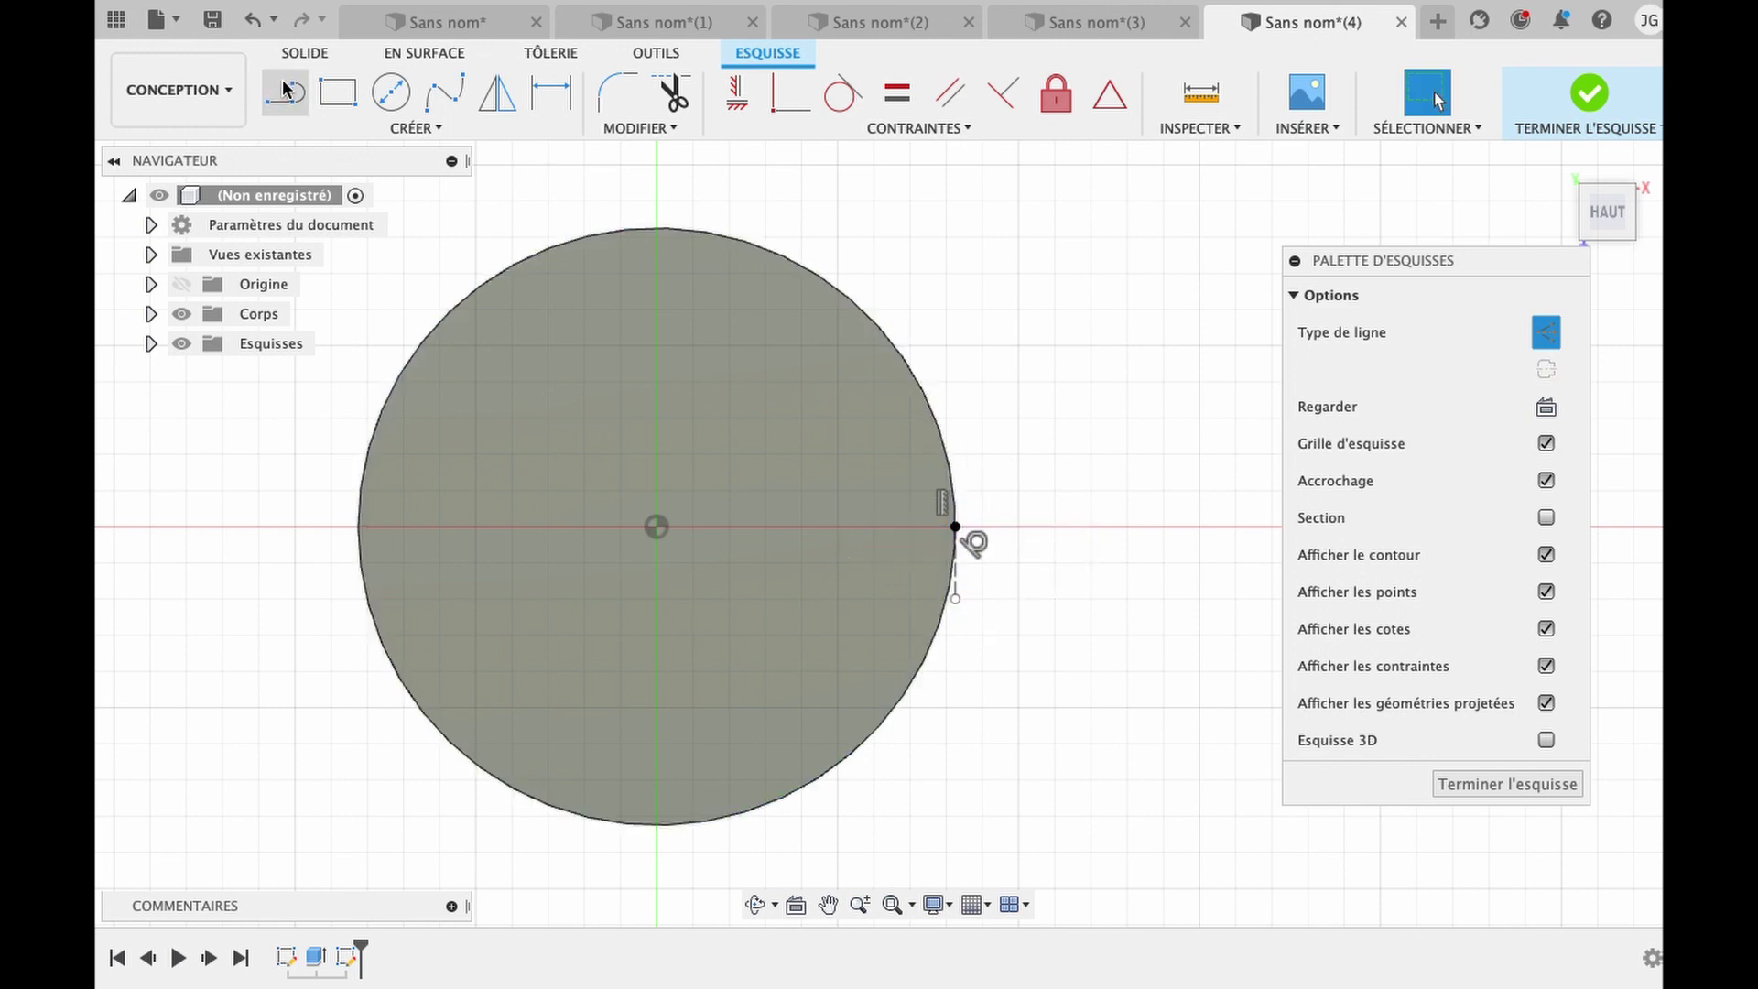
With construction mode off, draw a three-segment rectangular tooth on the circle's right edge.
key("l")
left_click(1546, 331)
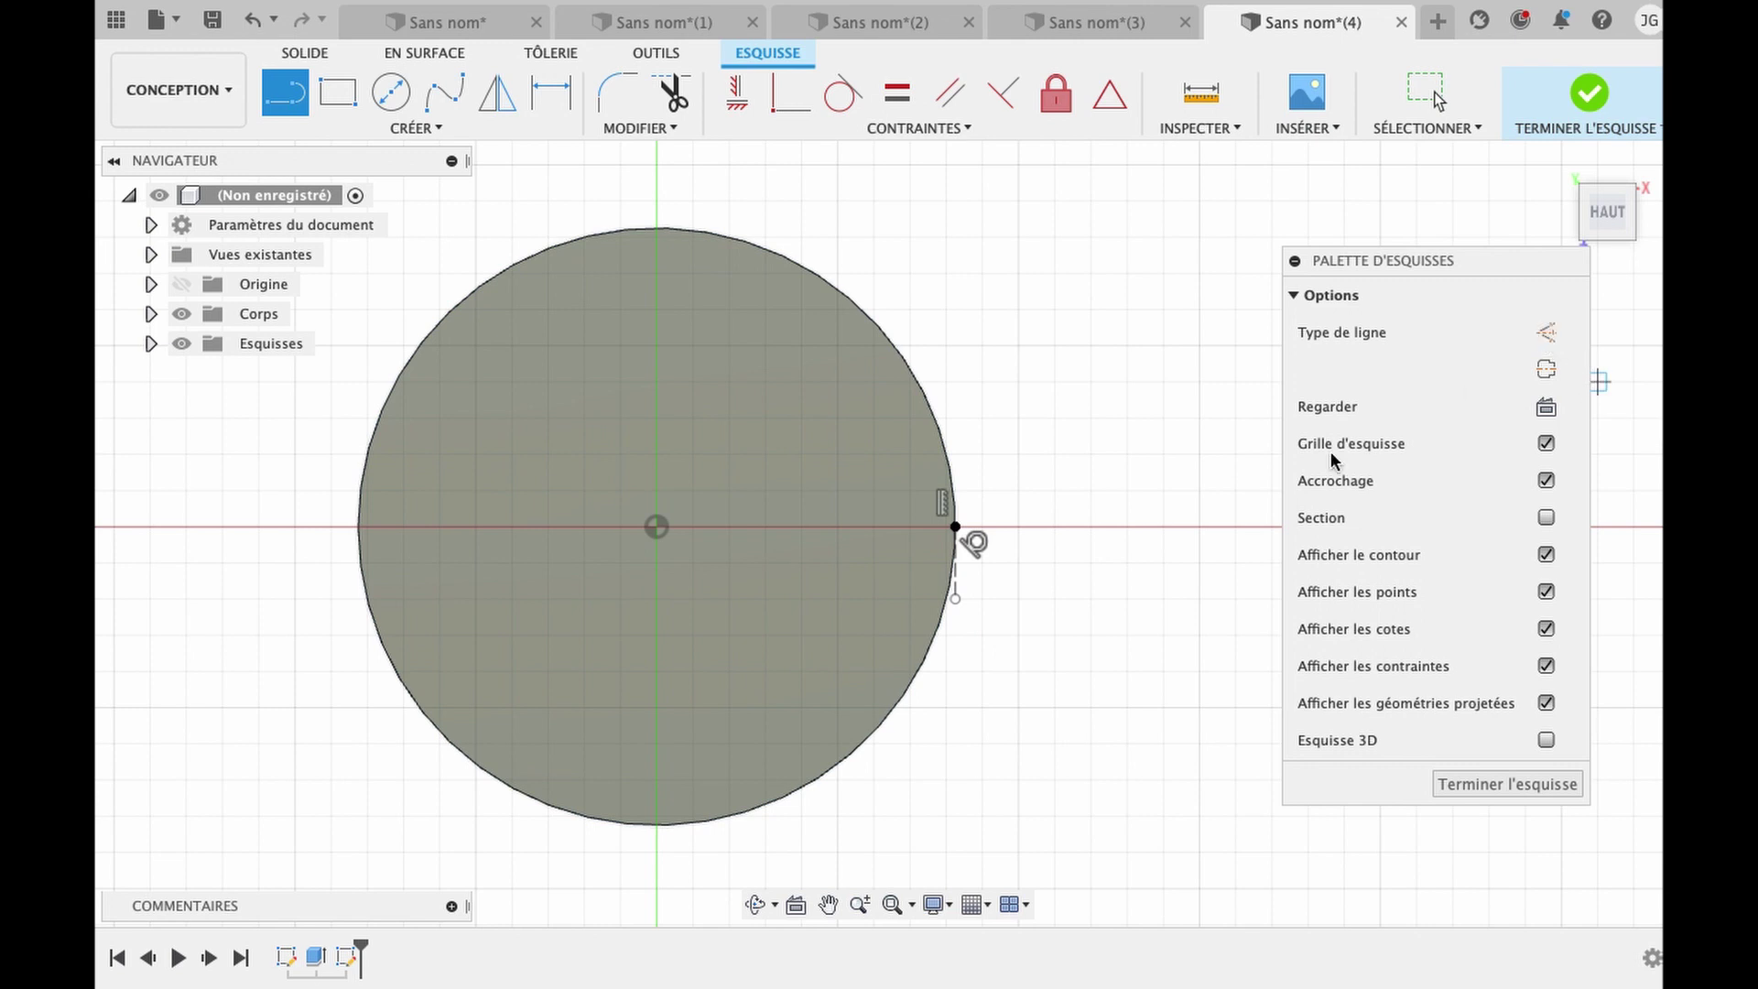
left_click(933, 454)
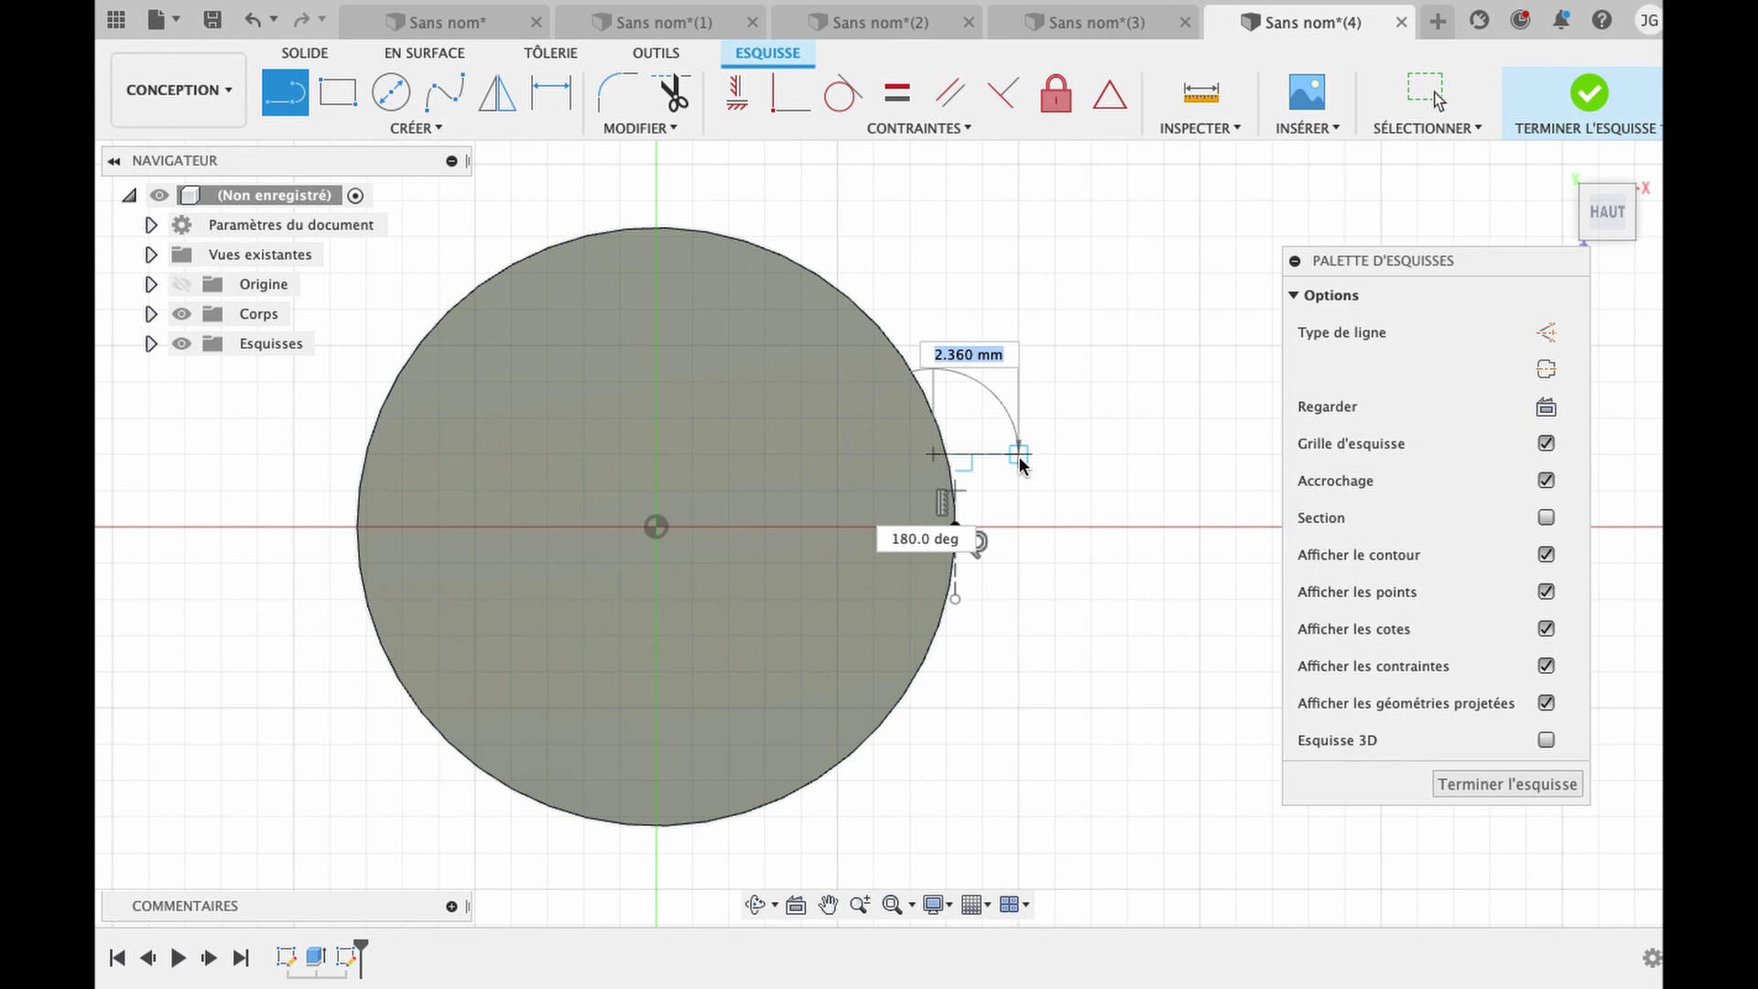
left_click(1020, 457)
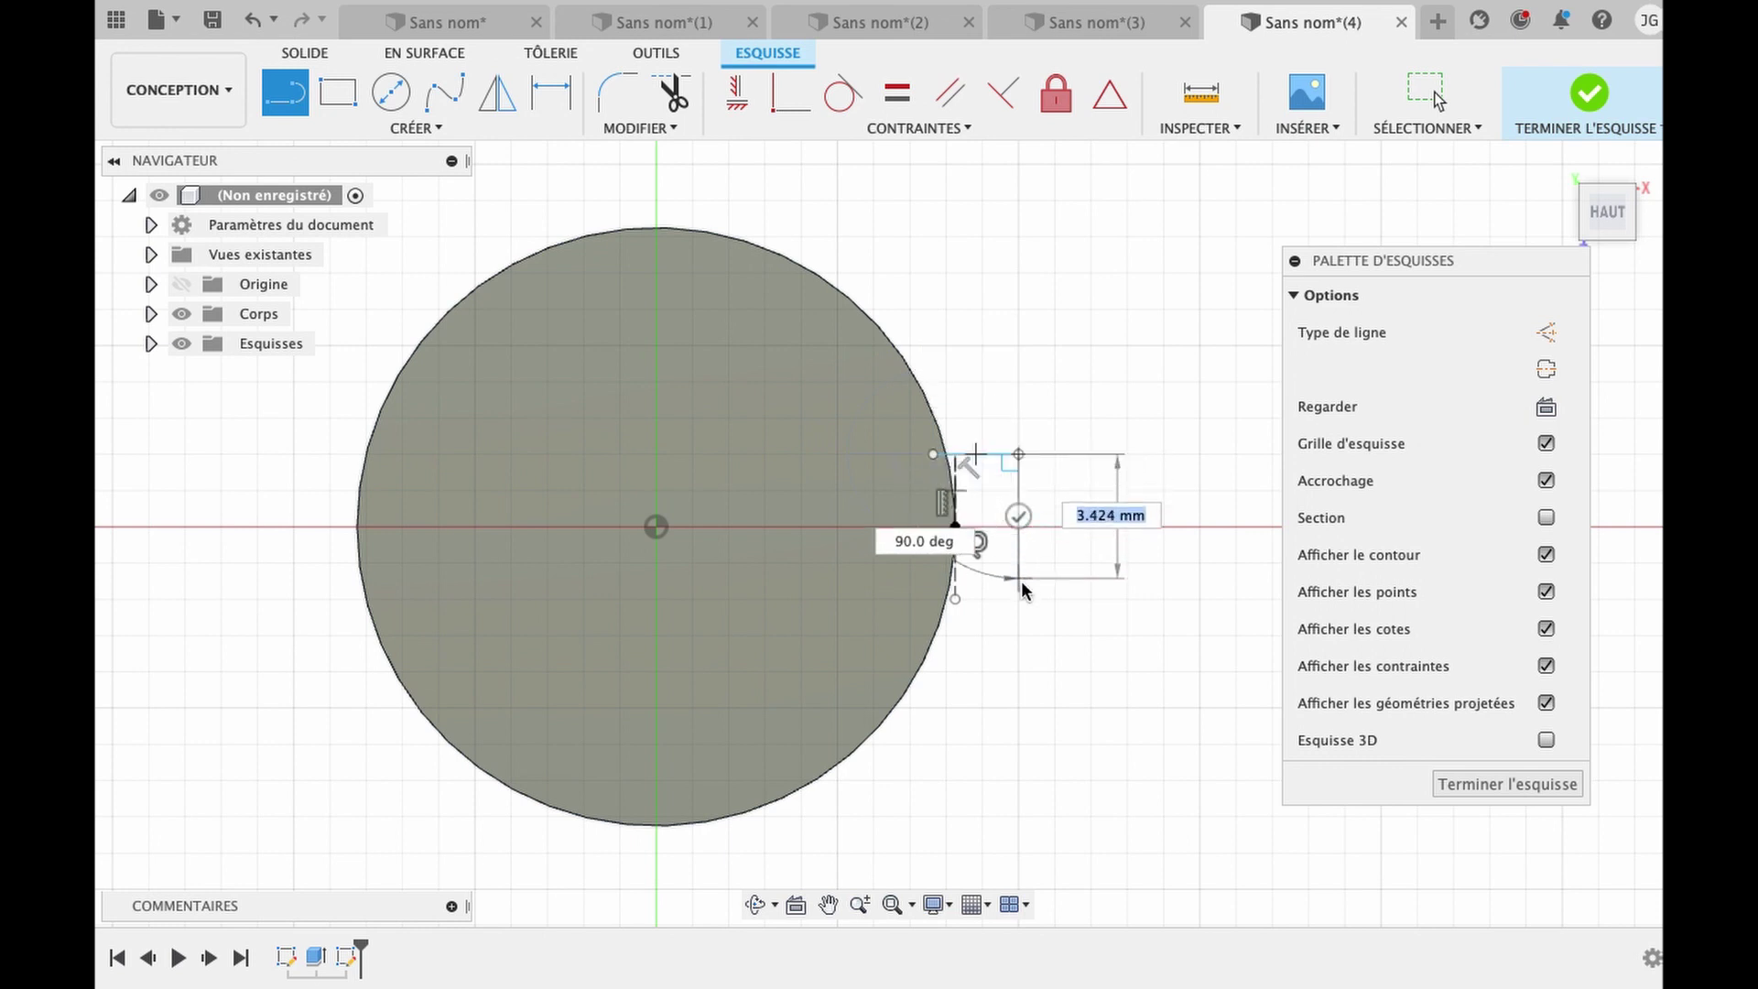
left_click(1019, 600)
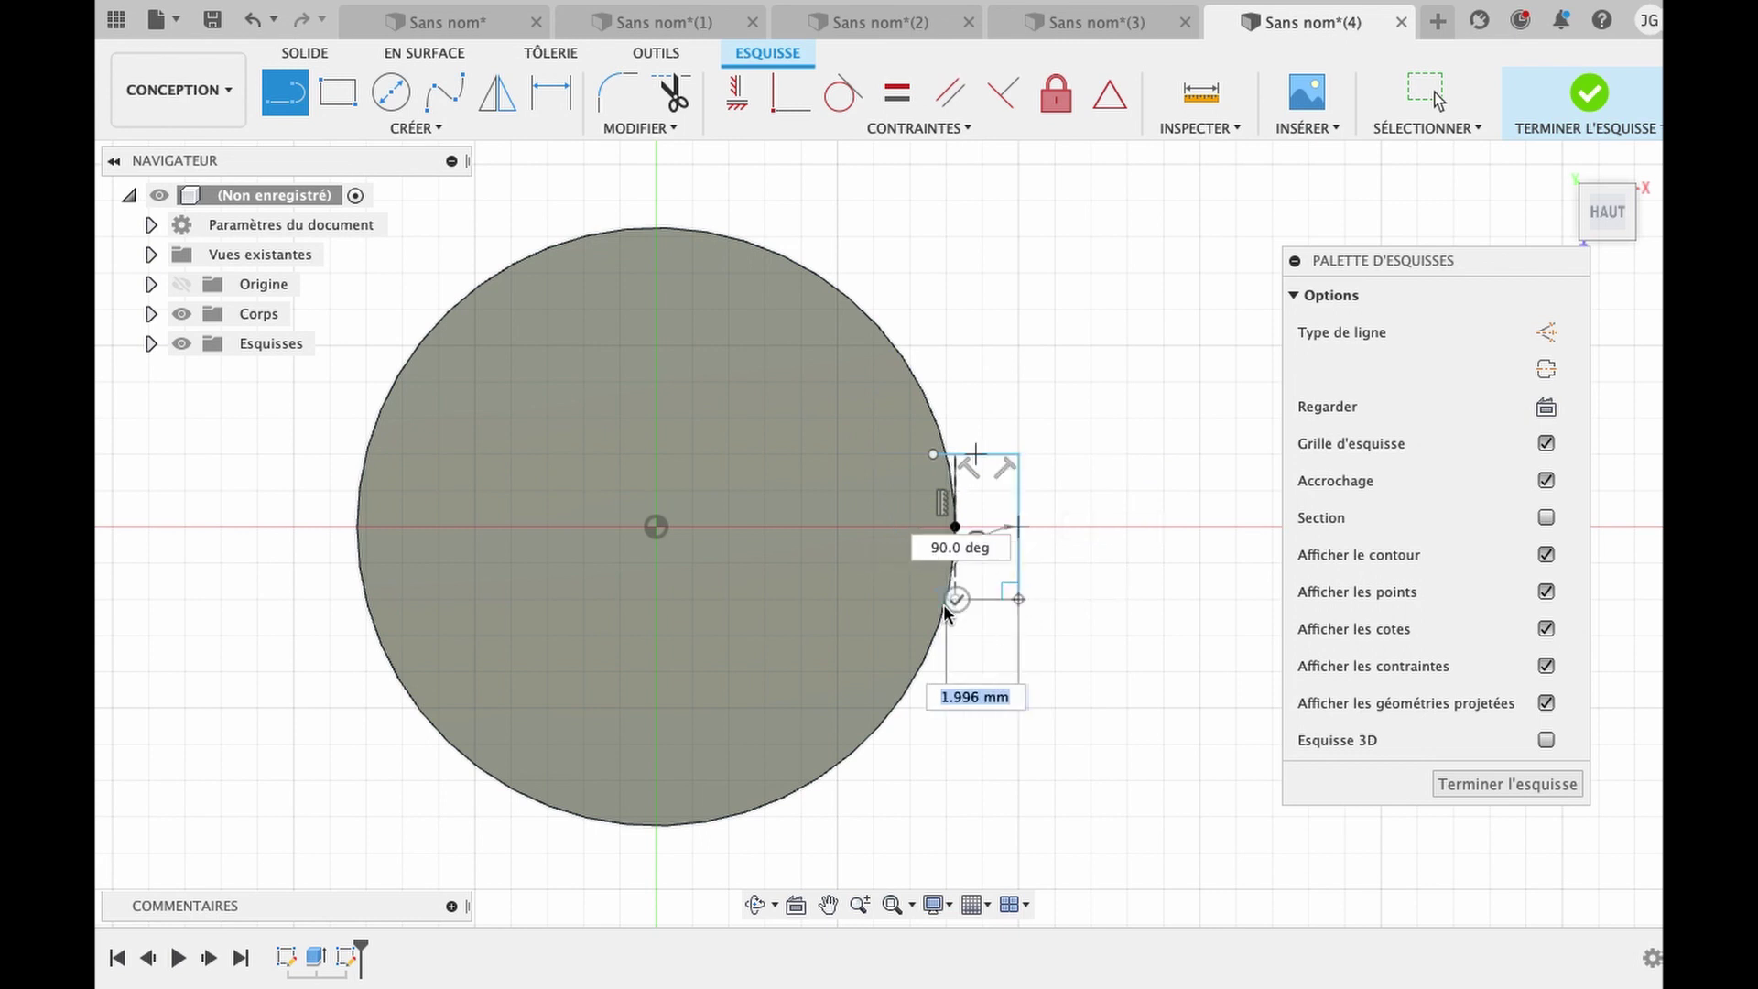
left_click(943, 606)
key("Escape")
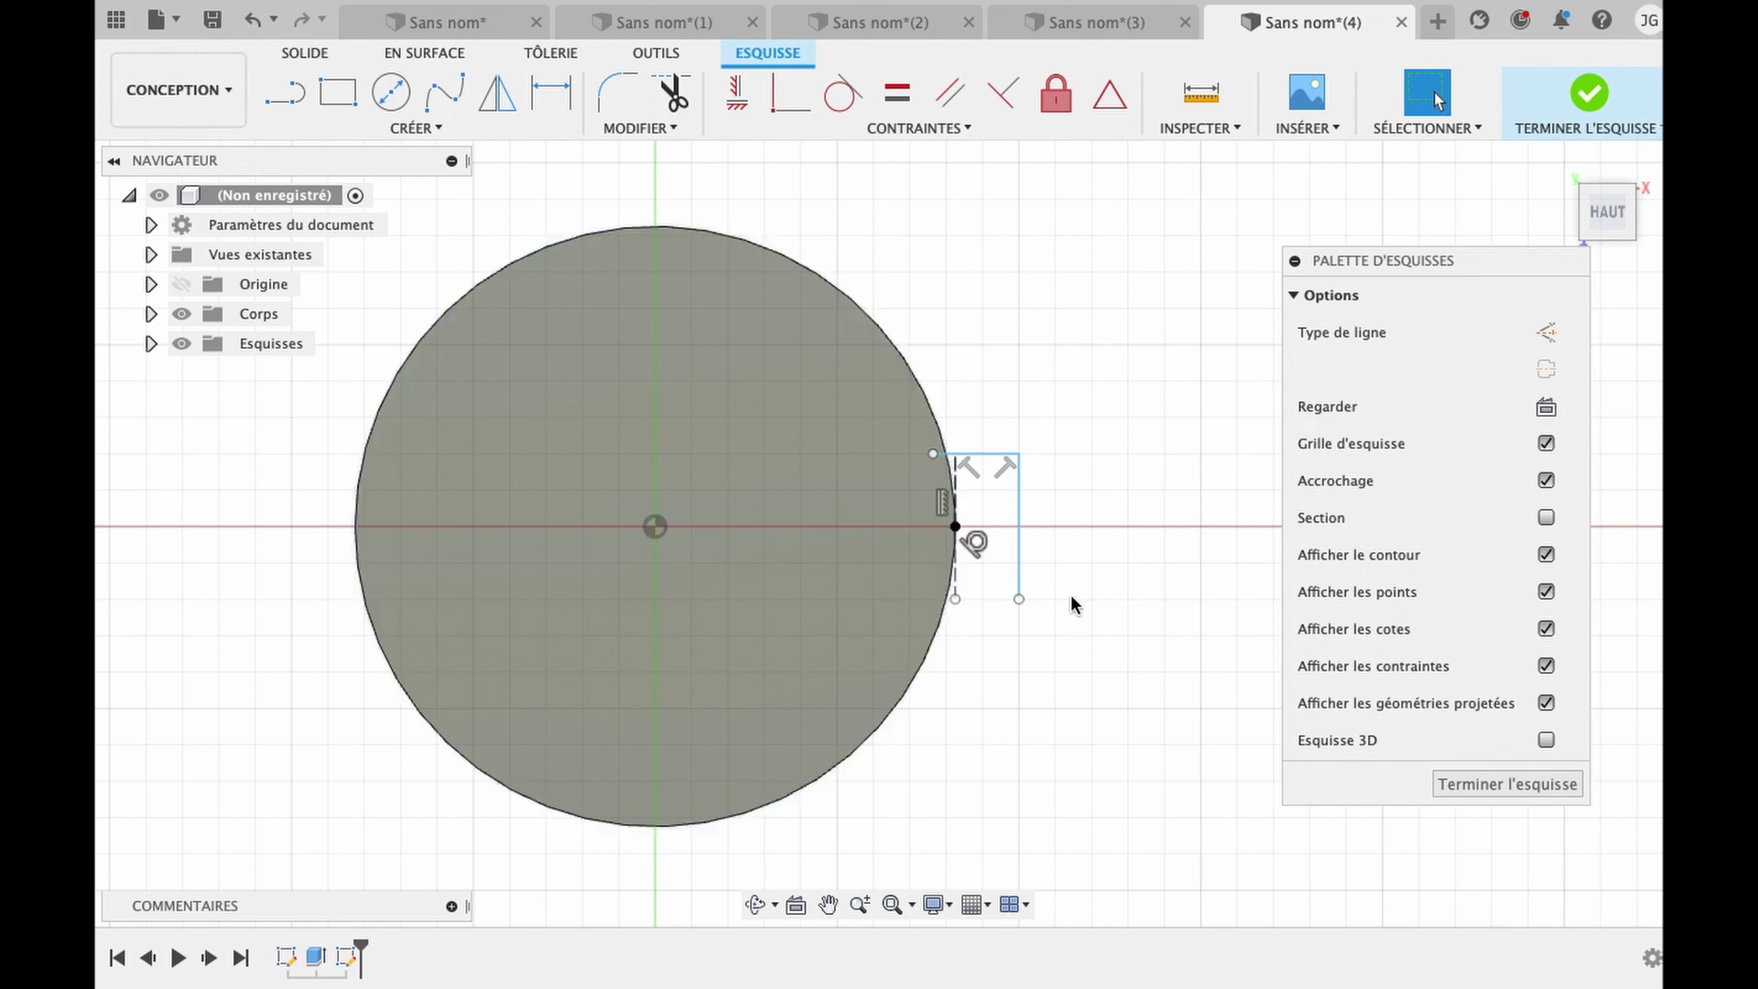
Snap the tooth's top corner onto the circle edge.
scroll(1073, 602, "down", 5)
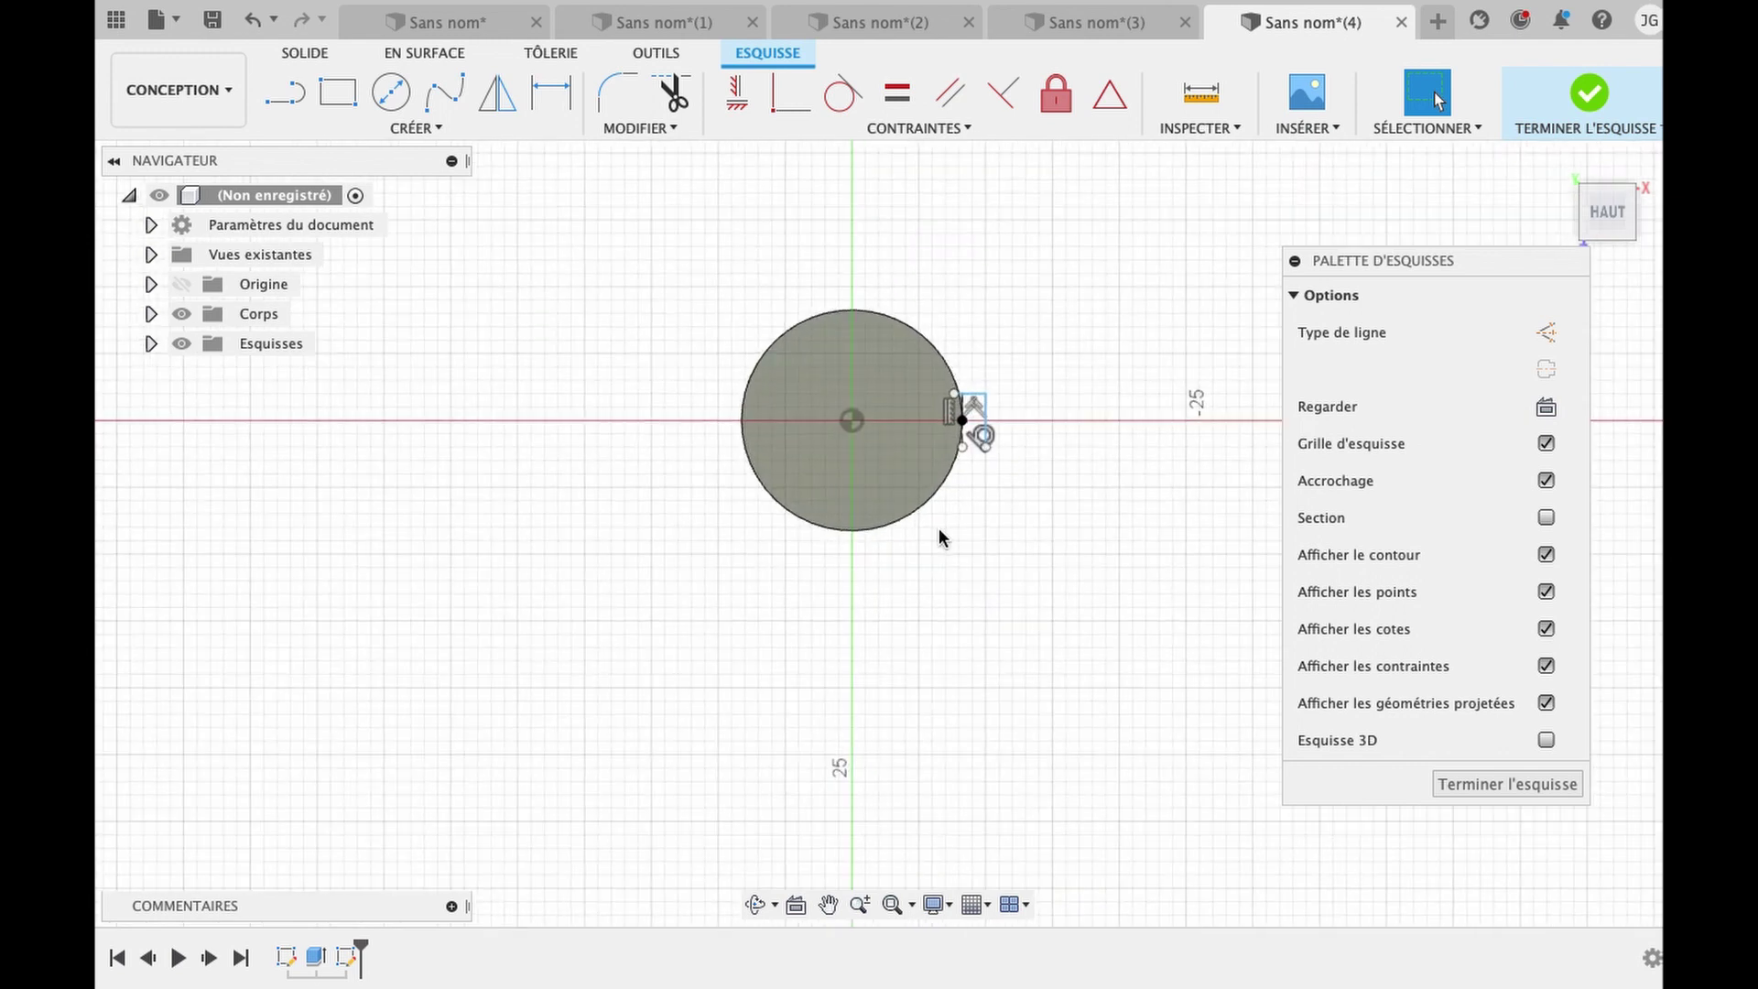
scroll(941, 537, "up", 5)
scroll(938, 527, "up", 3)
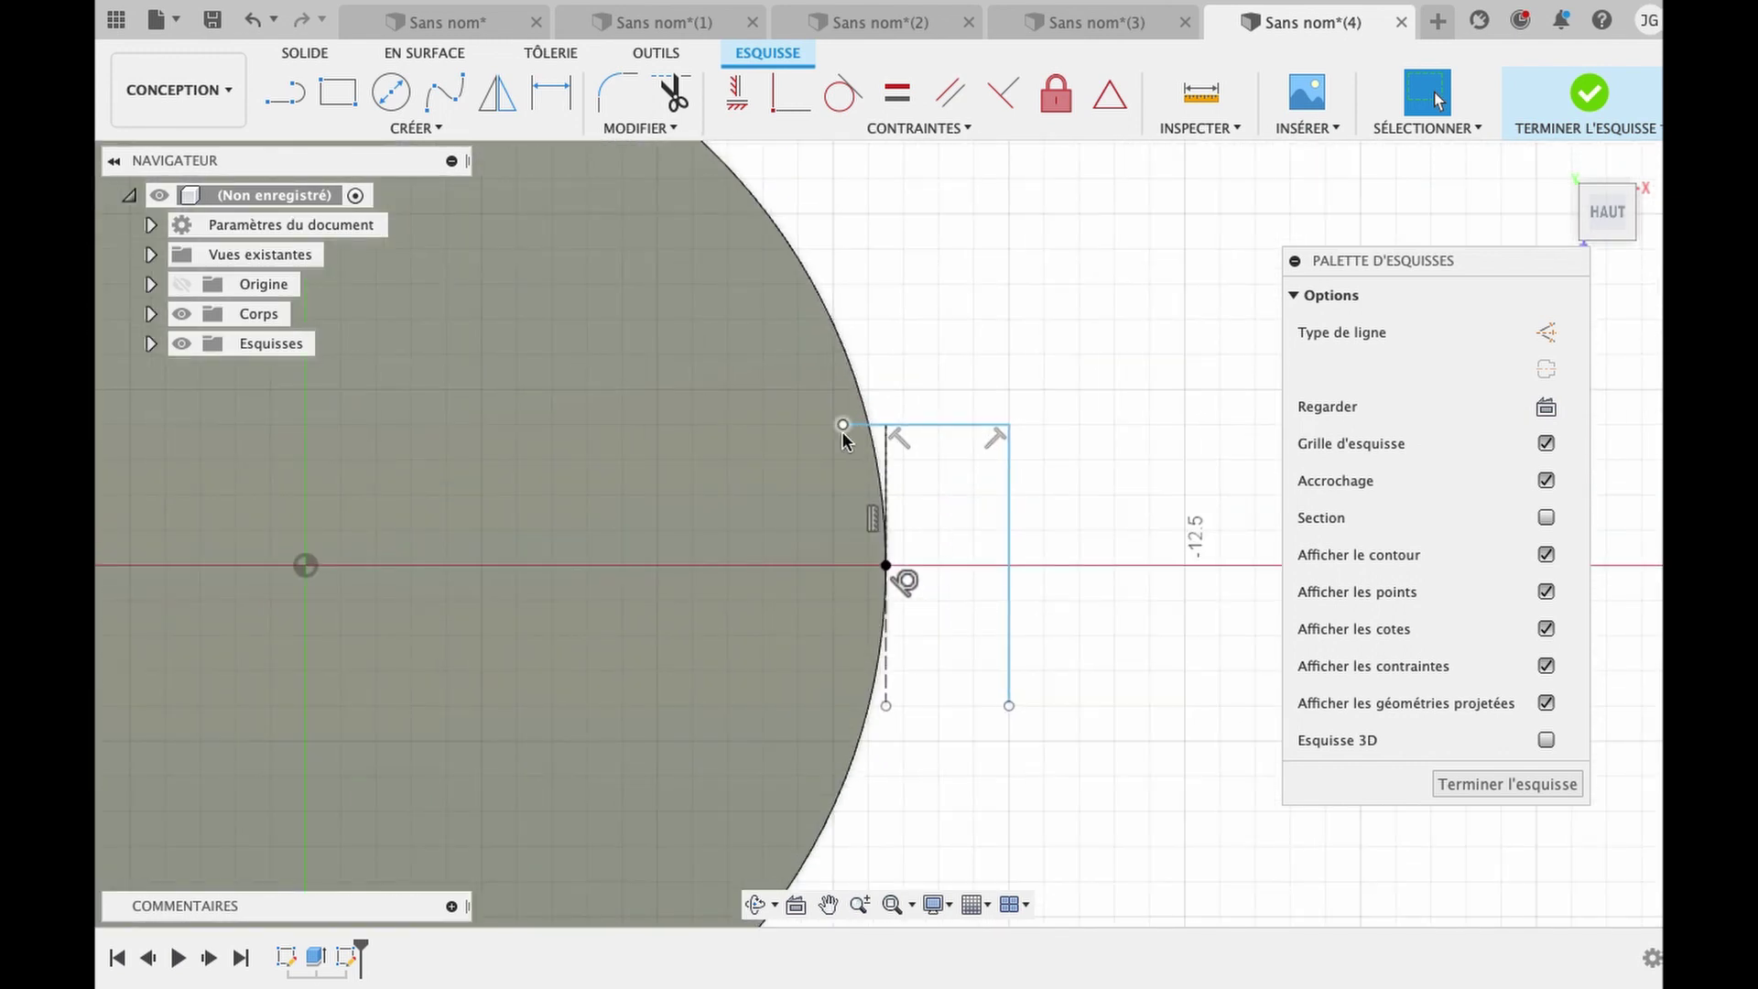
left_click_drag(844, 425, 866, 425)
Draw the bottom line closing the rectangle and finish the sketch.
key("l")
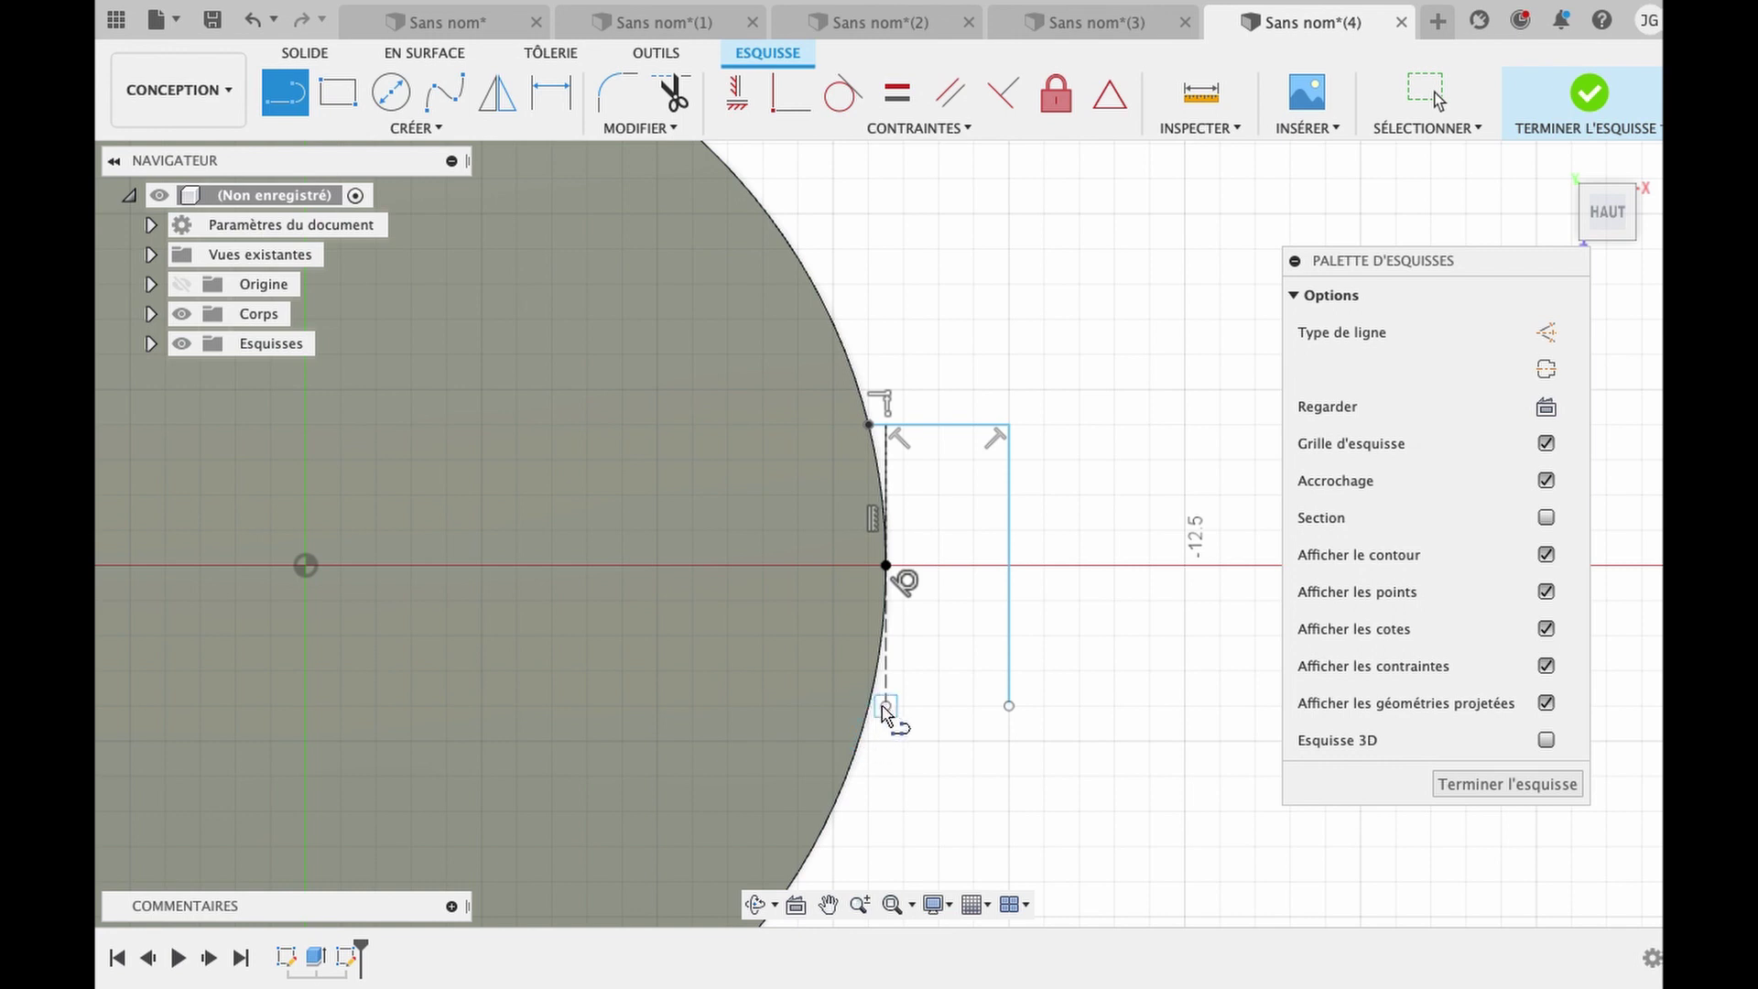
left_click(884, 706)
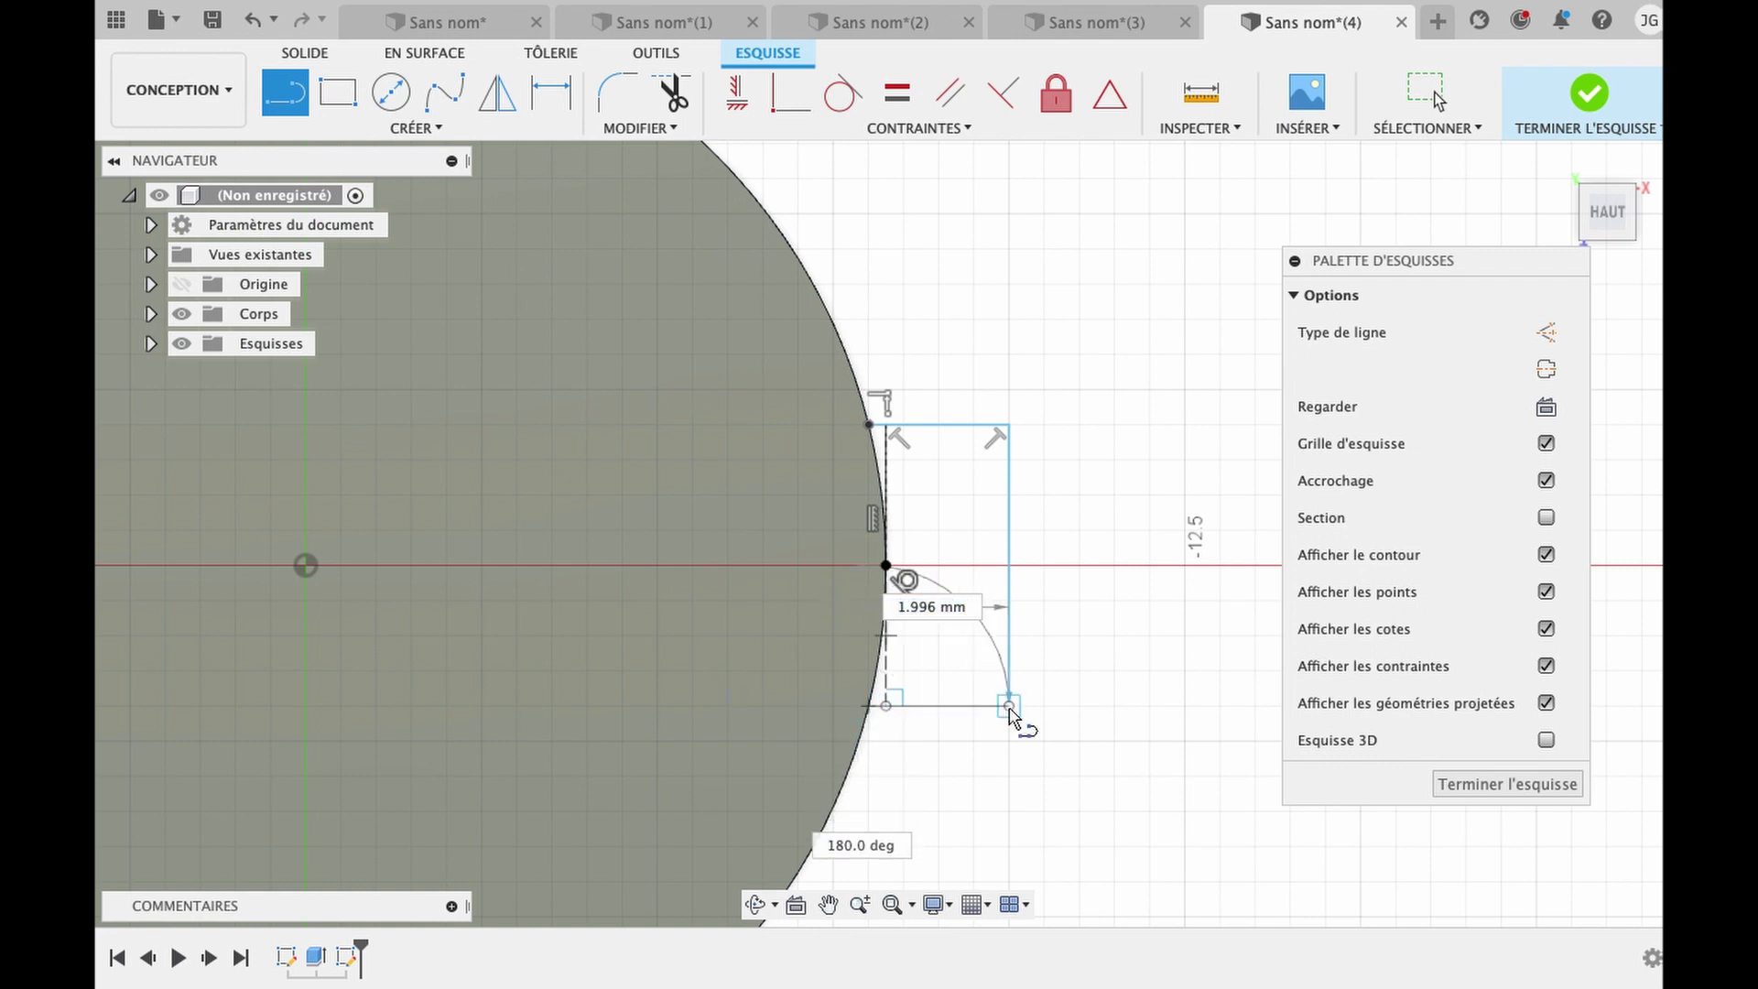
left_click(1009, 706)
key("Escape")
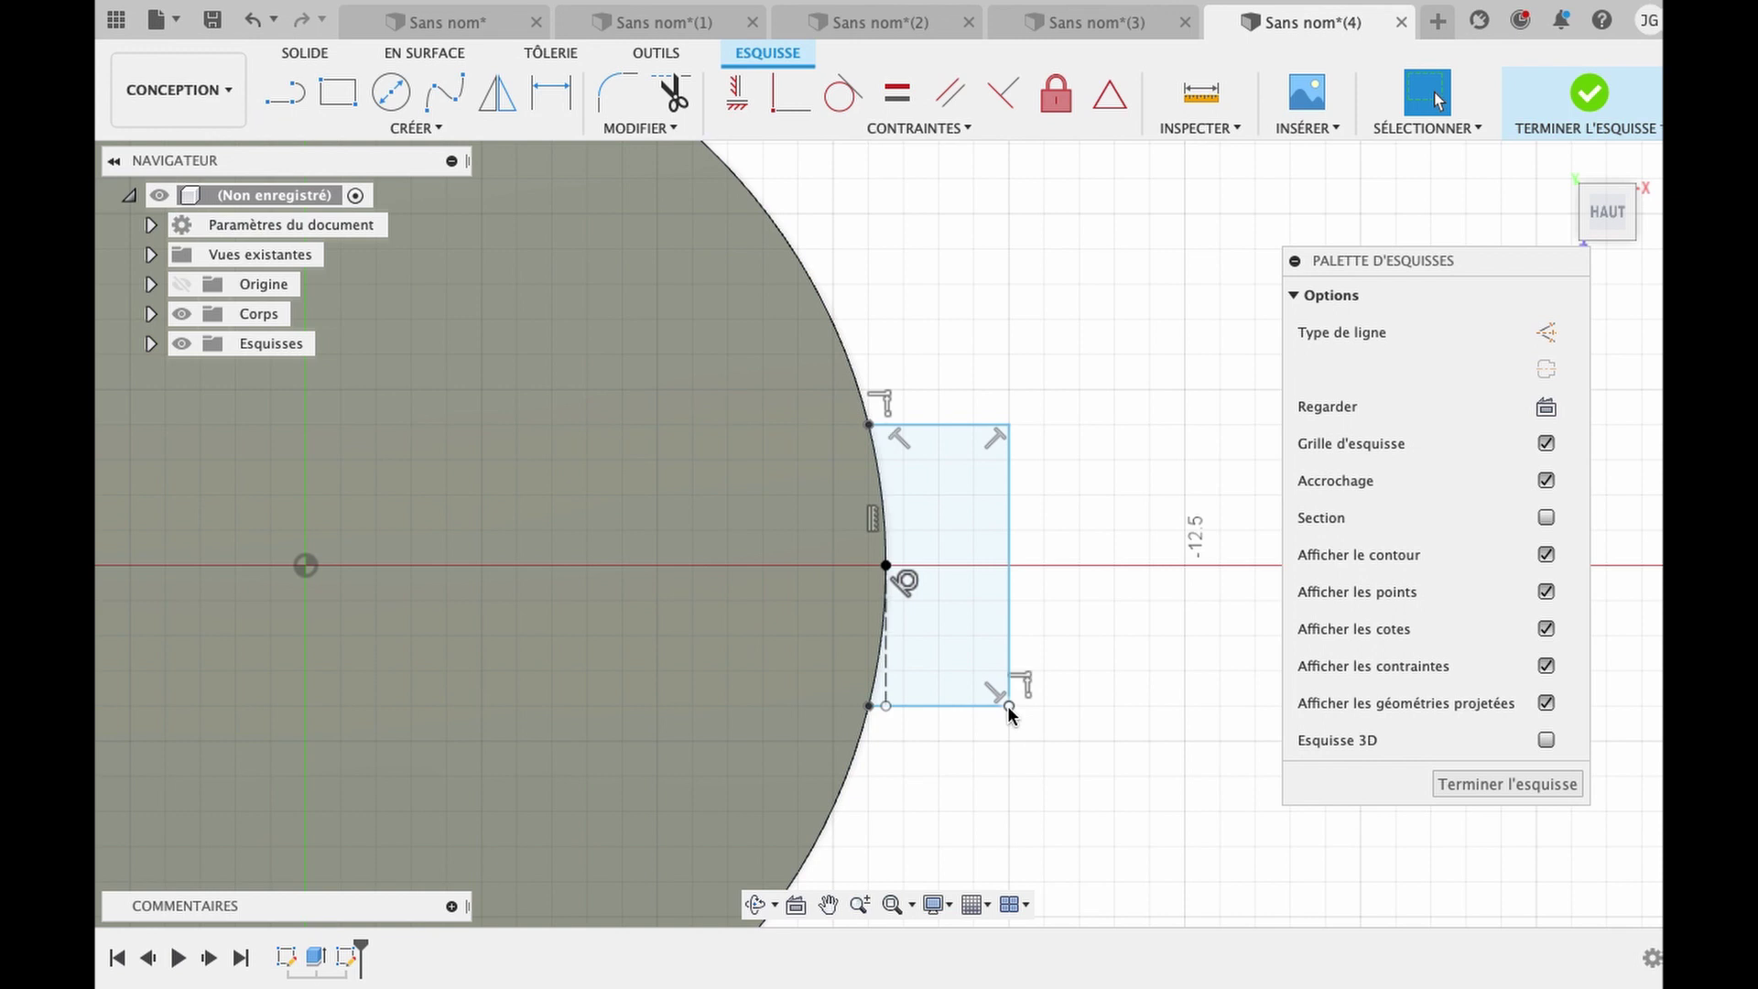
left_click(1465, 785)
Extrude the rectangle profile 30 mm along the length of the cylinder.
left_click(952, 543)
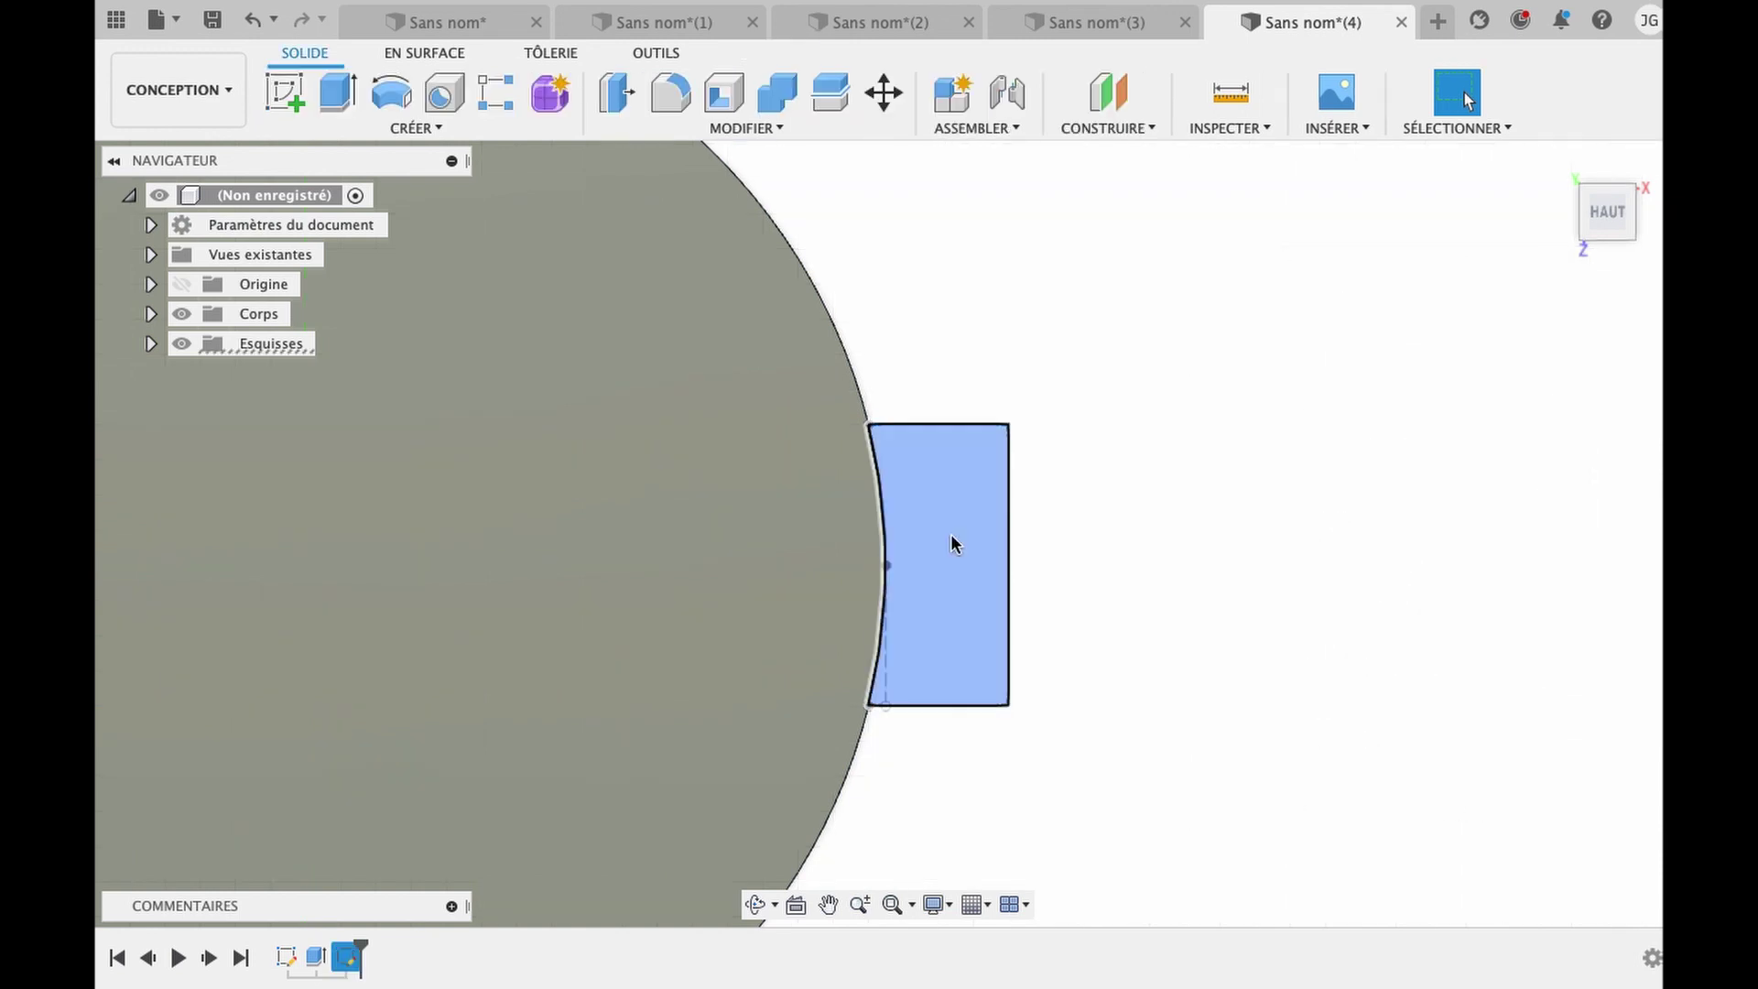
key("e")
scroll(968, 579, "down", 3)
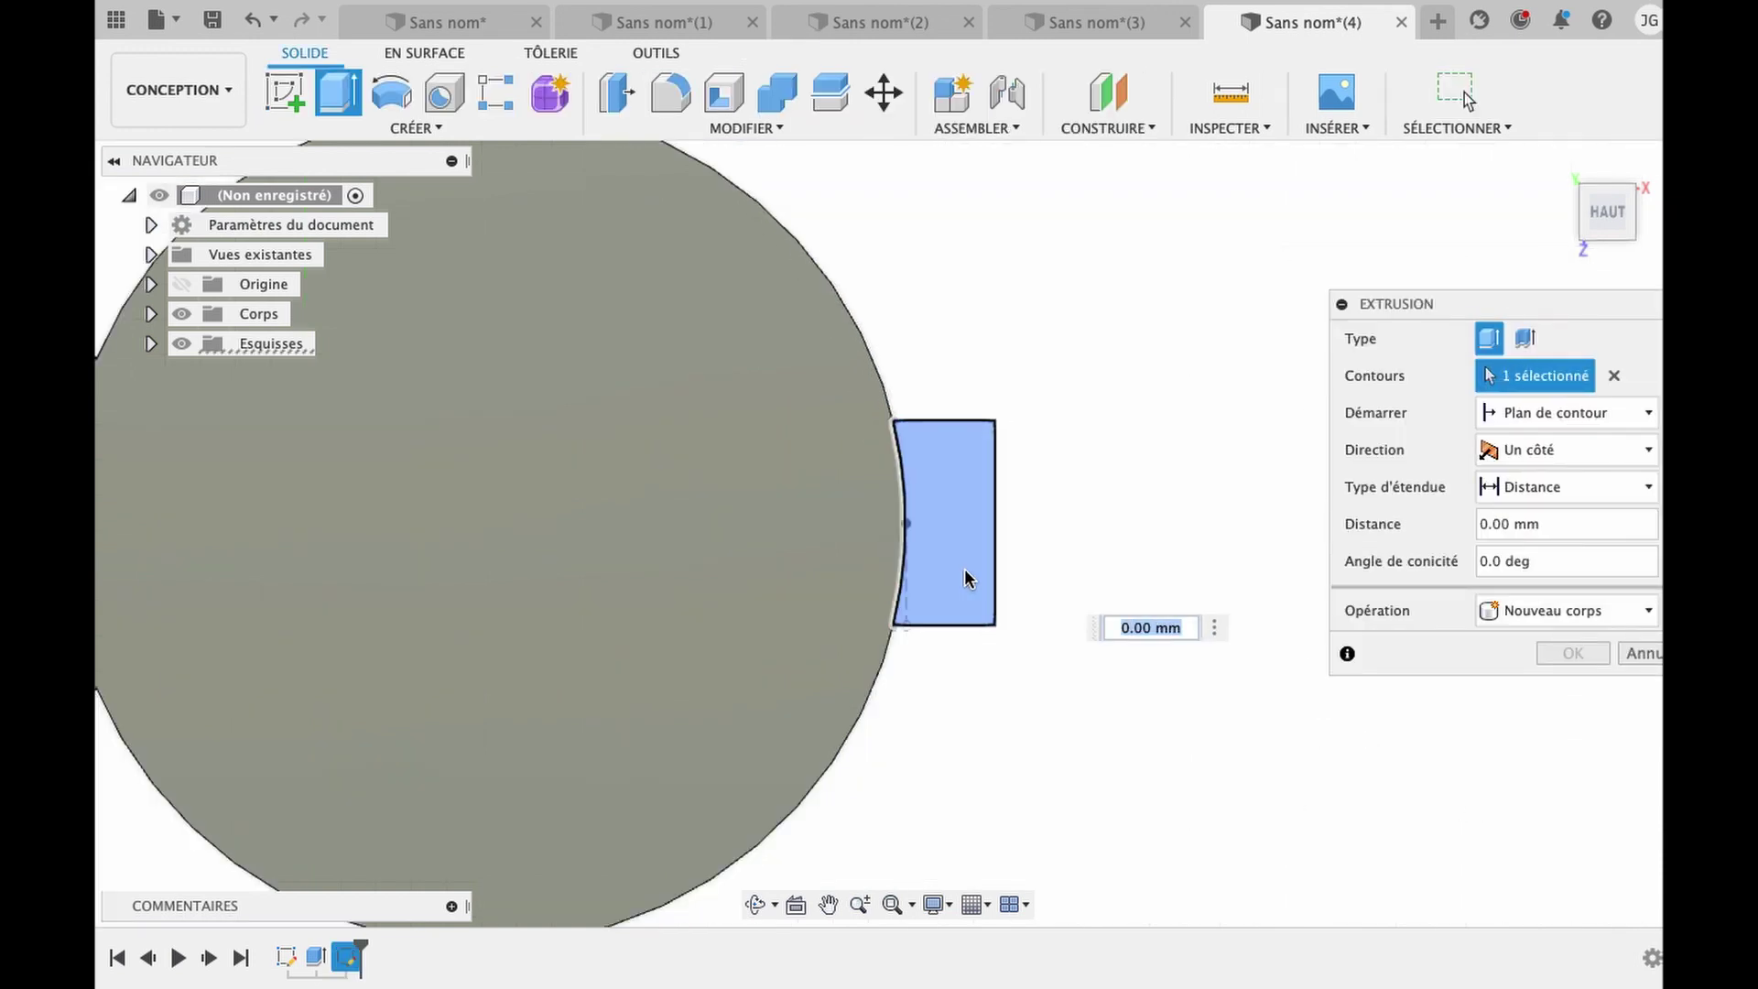
left_click(761, 893)
left_click_drag(800, 706, 806, 604)
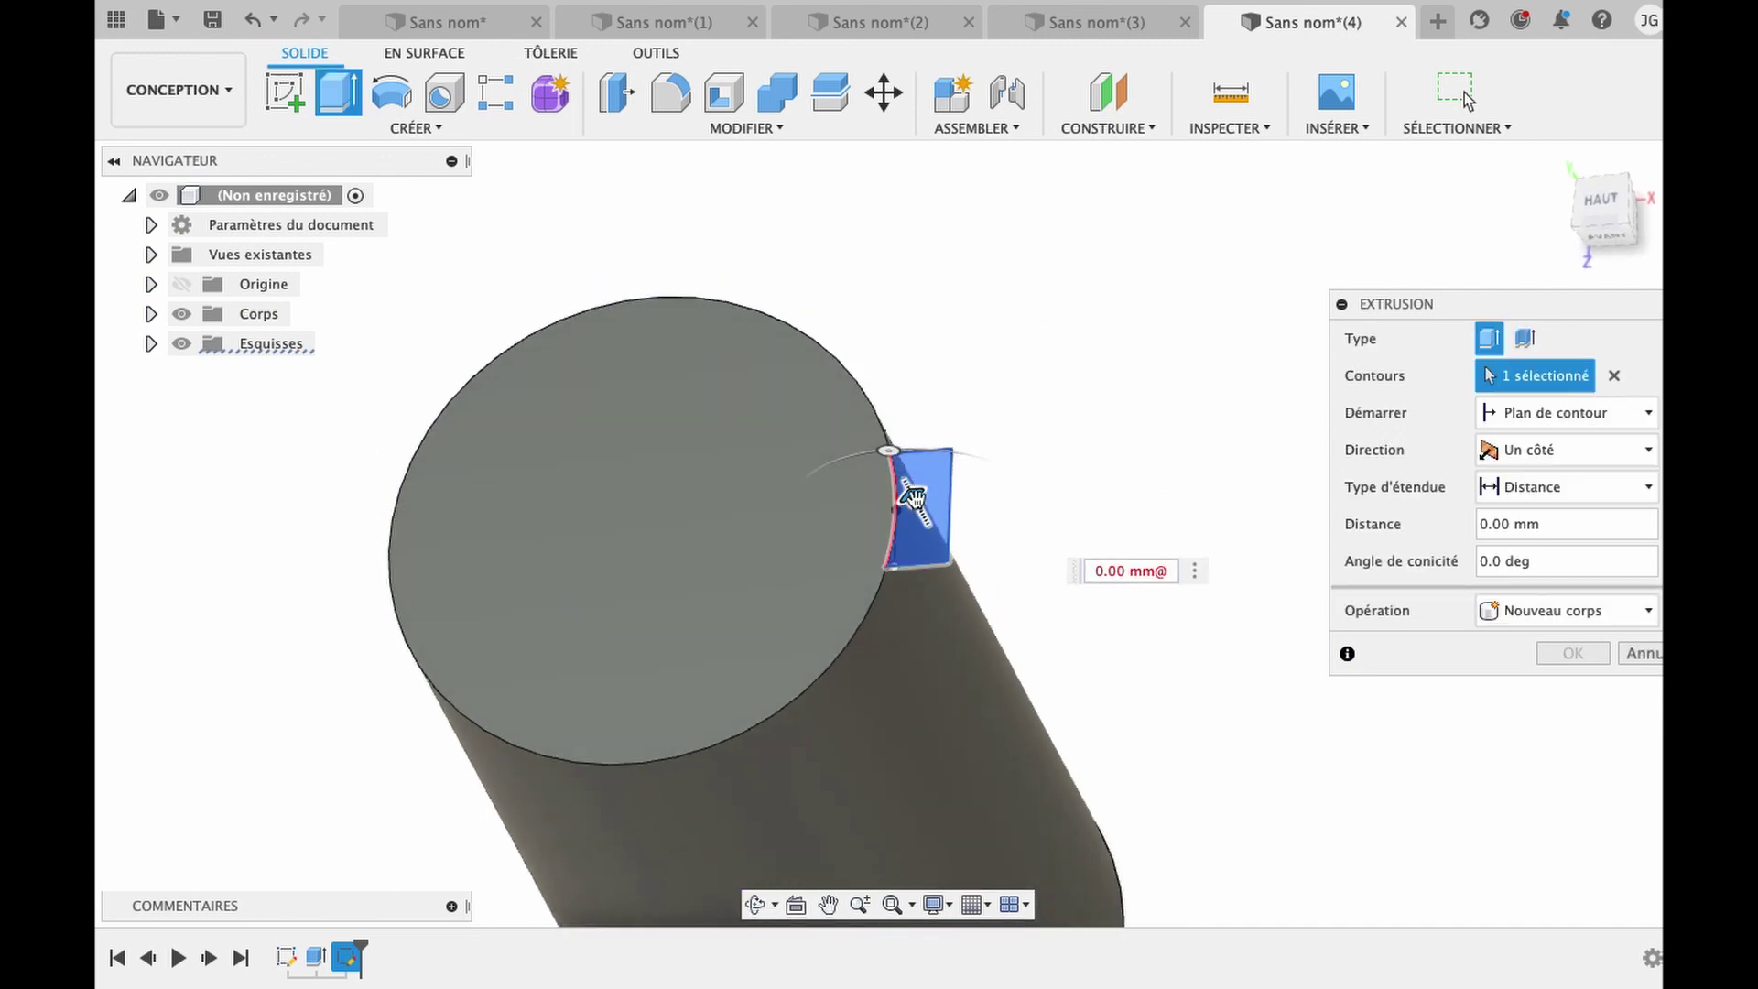
left_click_drag(911, 497, 1116, 838)
scroll(1116, 831, "up", 3)
scroll(1115, 832, "up", 1)
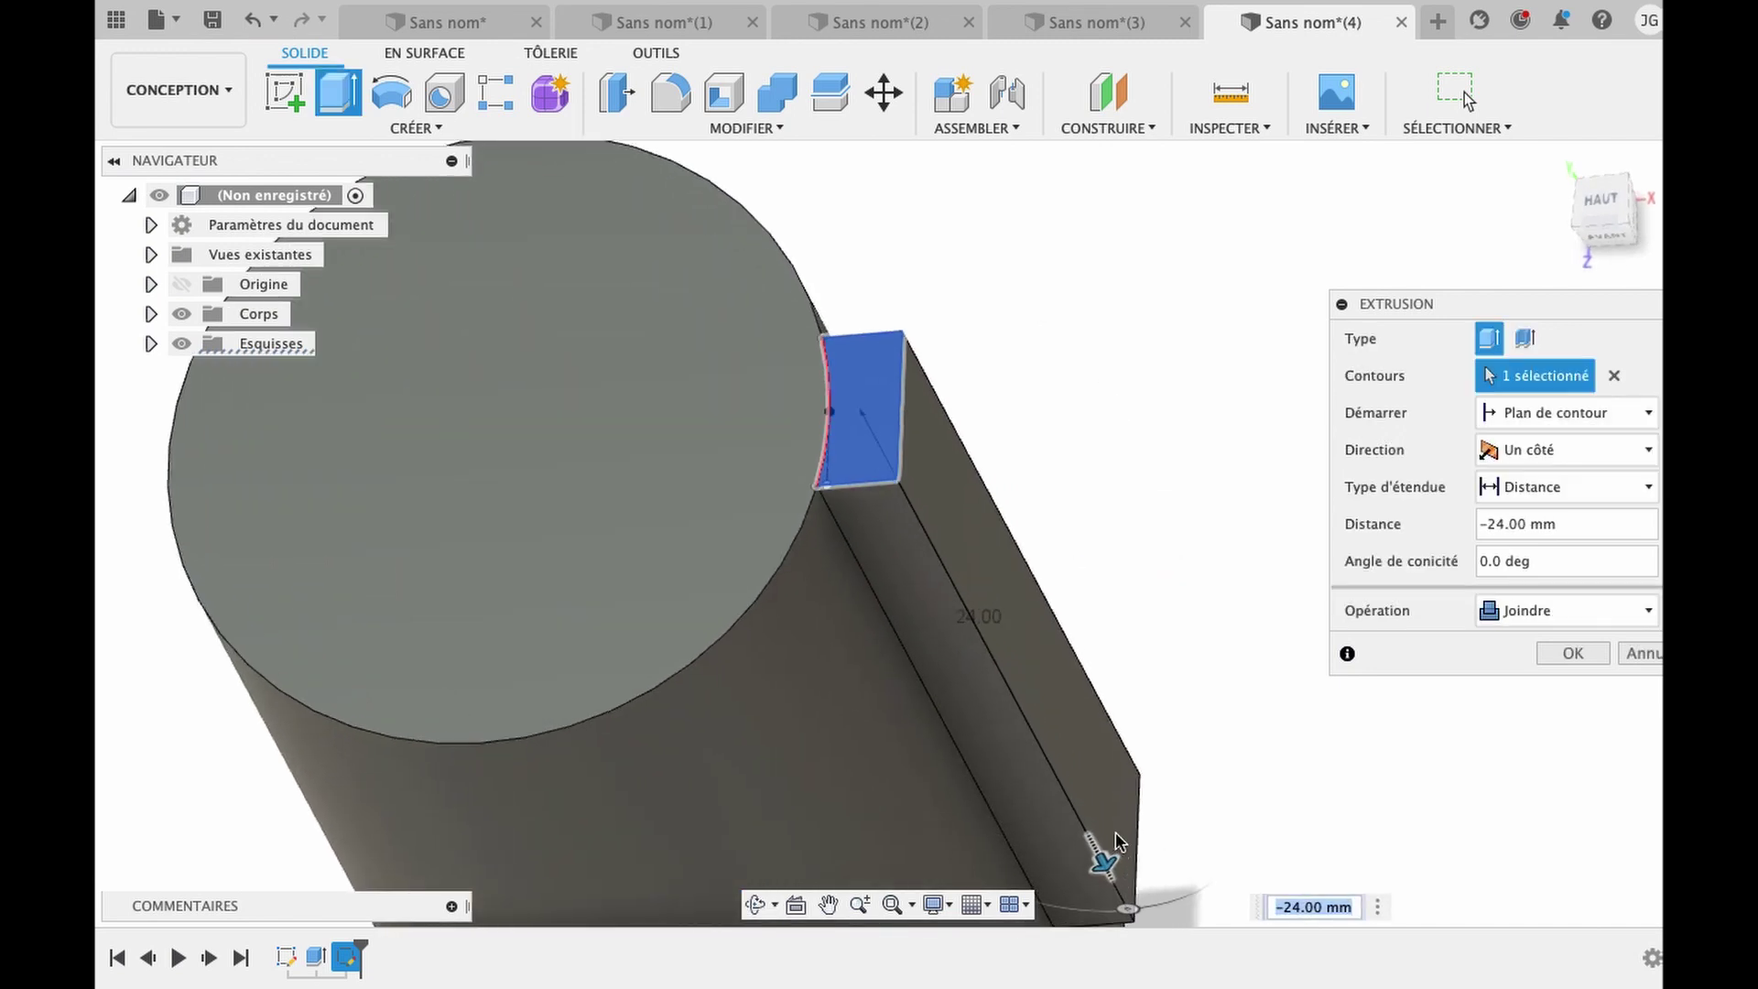
type("30")
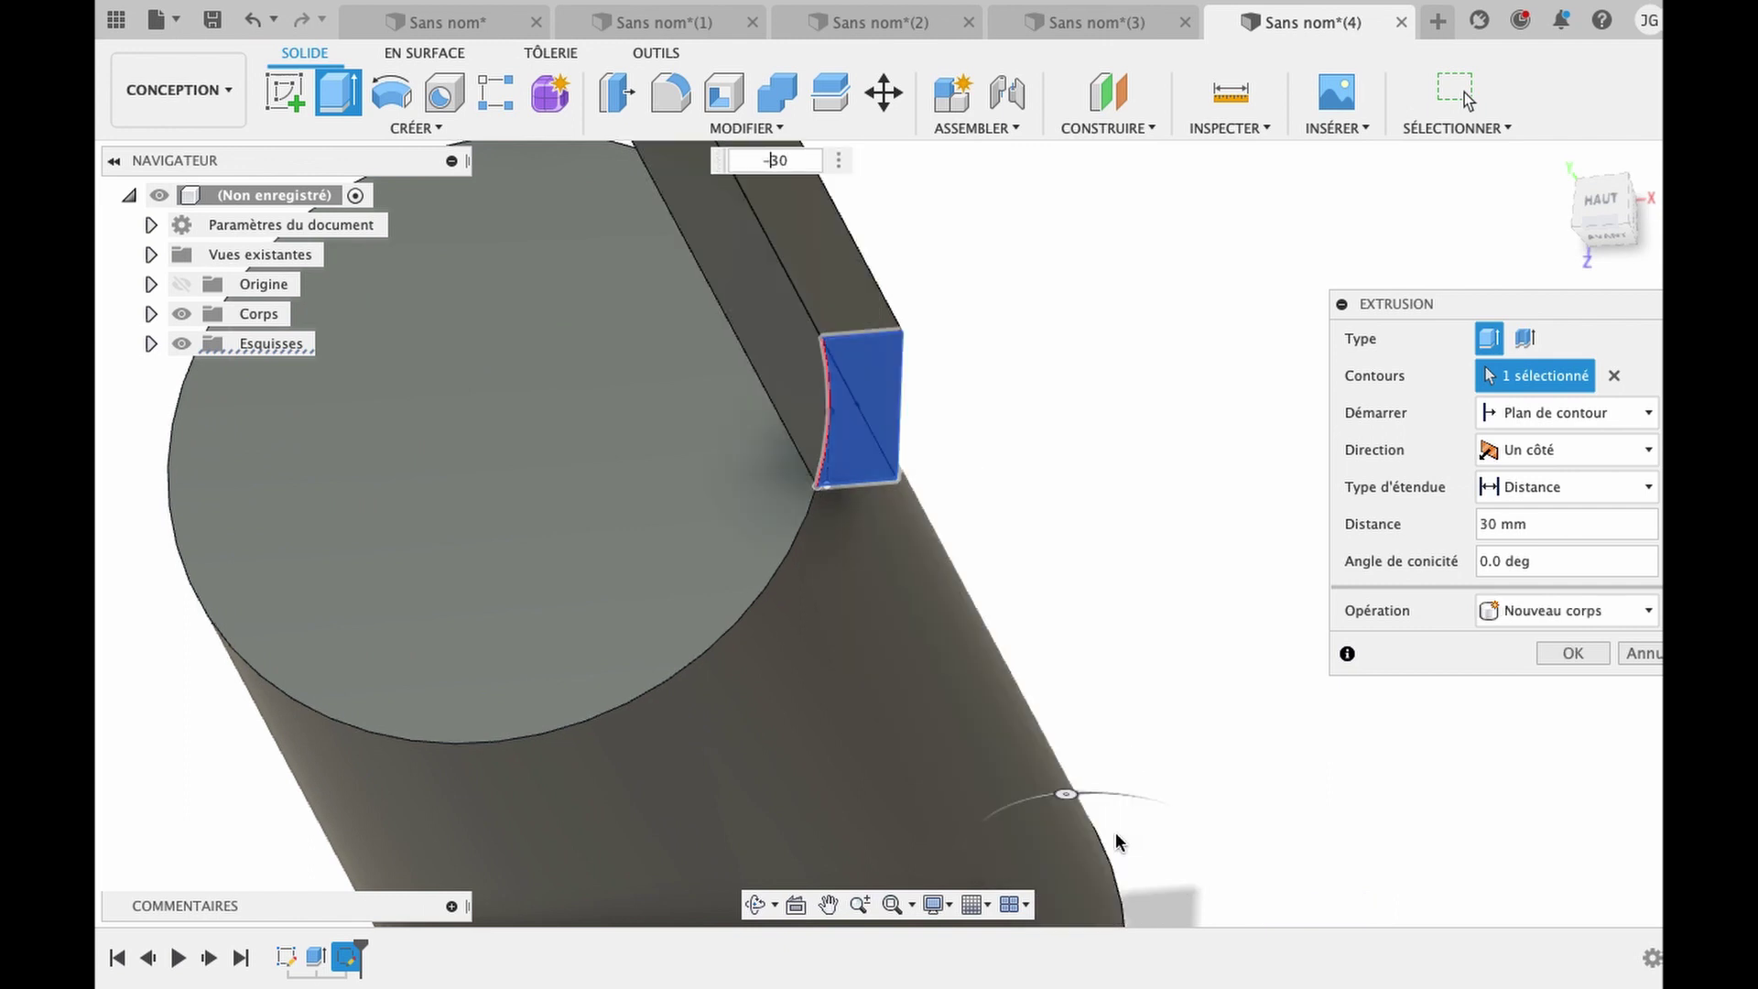
key("Return")
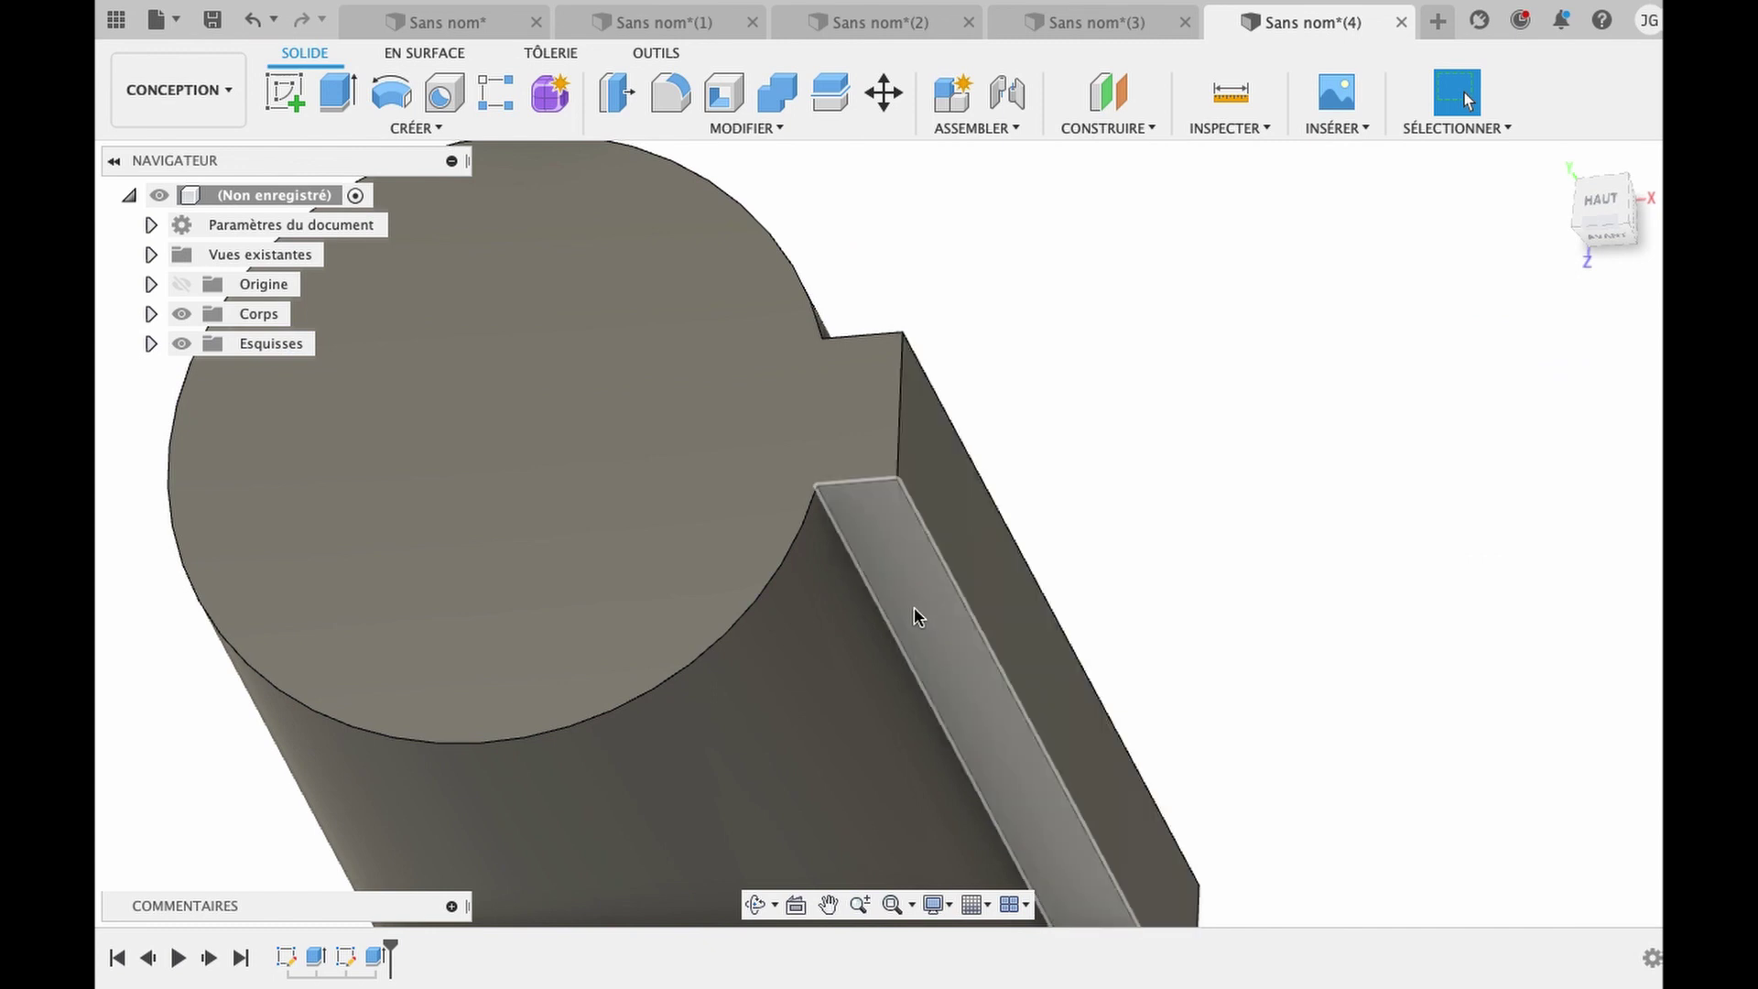
left_click(417, 128)
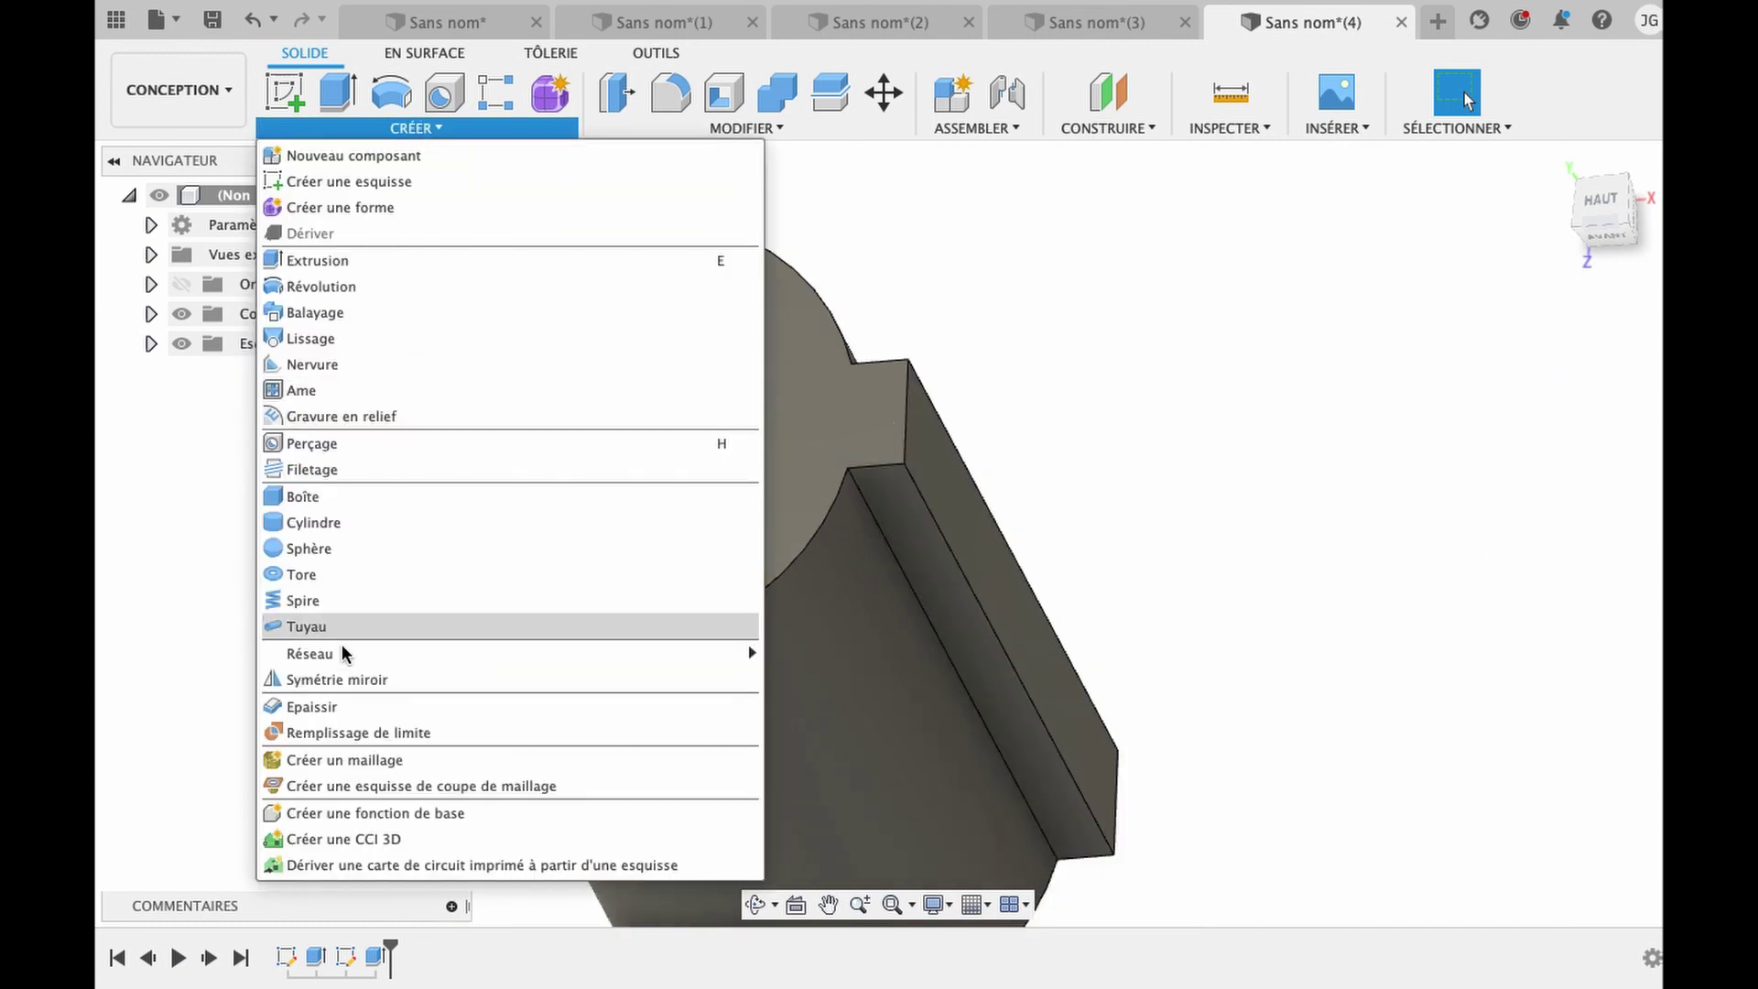
mouse_move(311, 653)
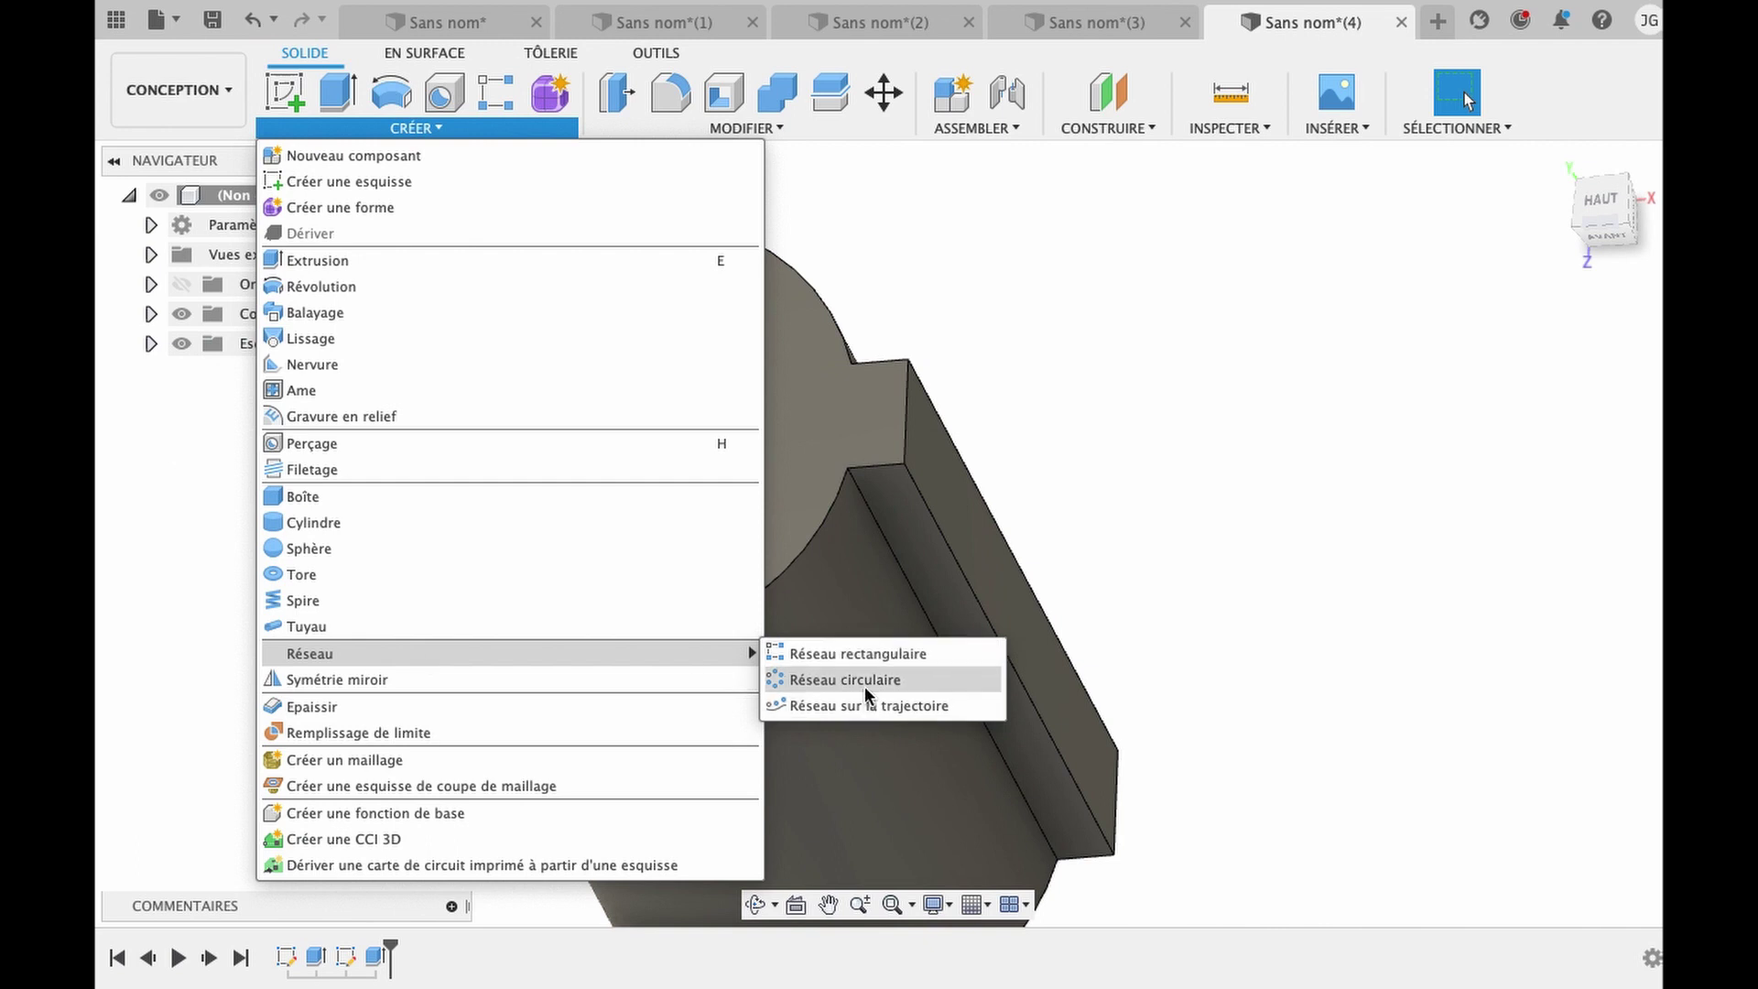
Start a circular pattern and select the groove's three faces.
left_click(867, 688)
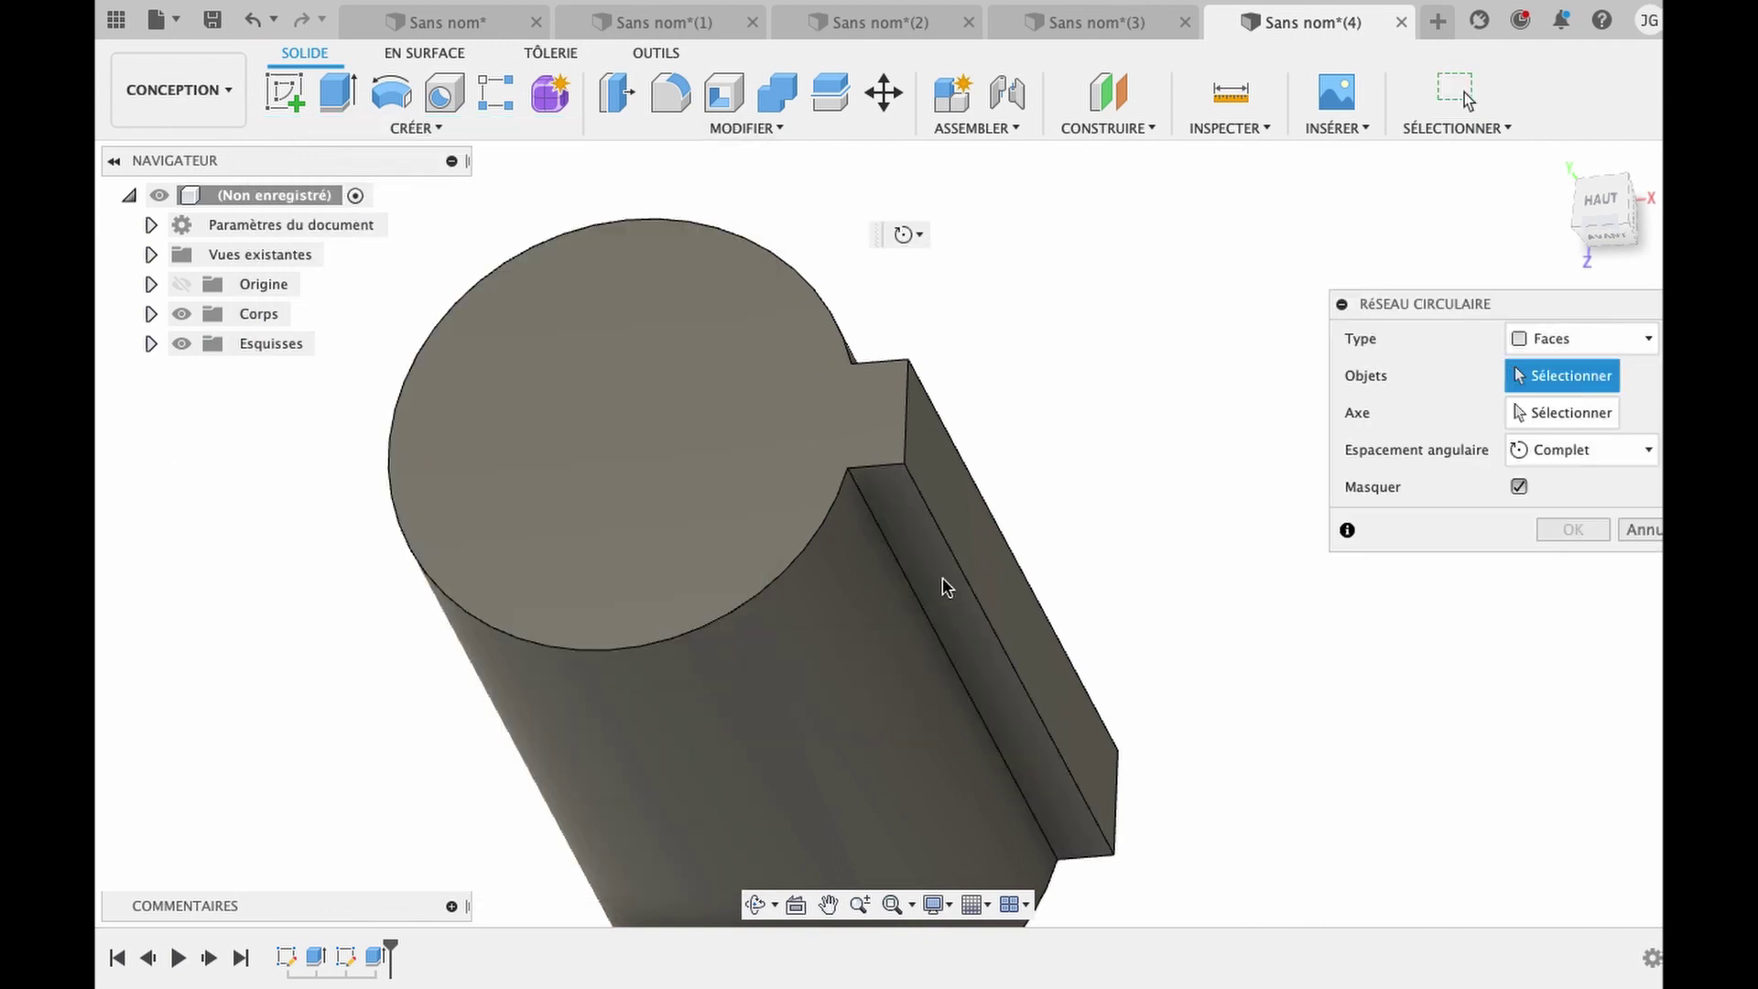
left_click(934, 549)
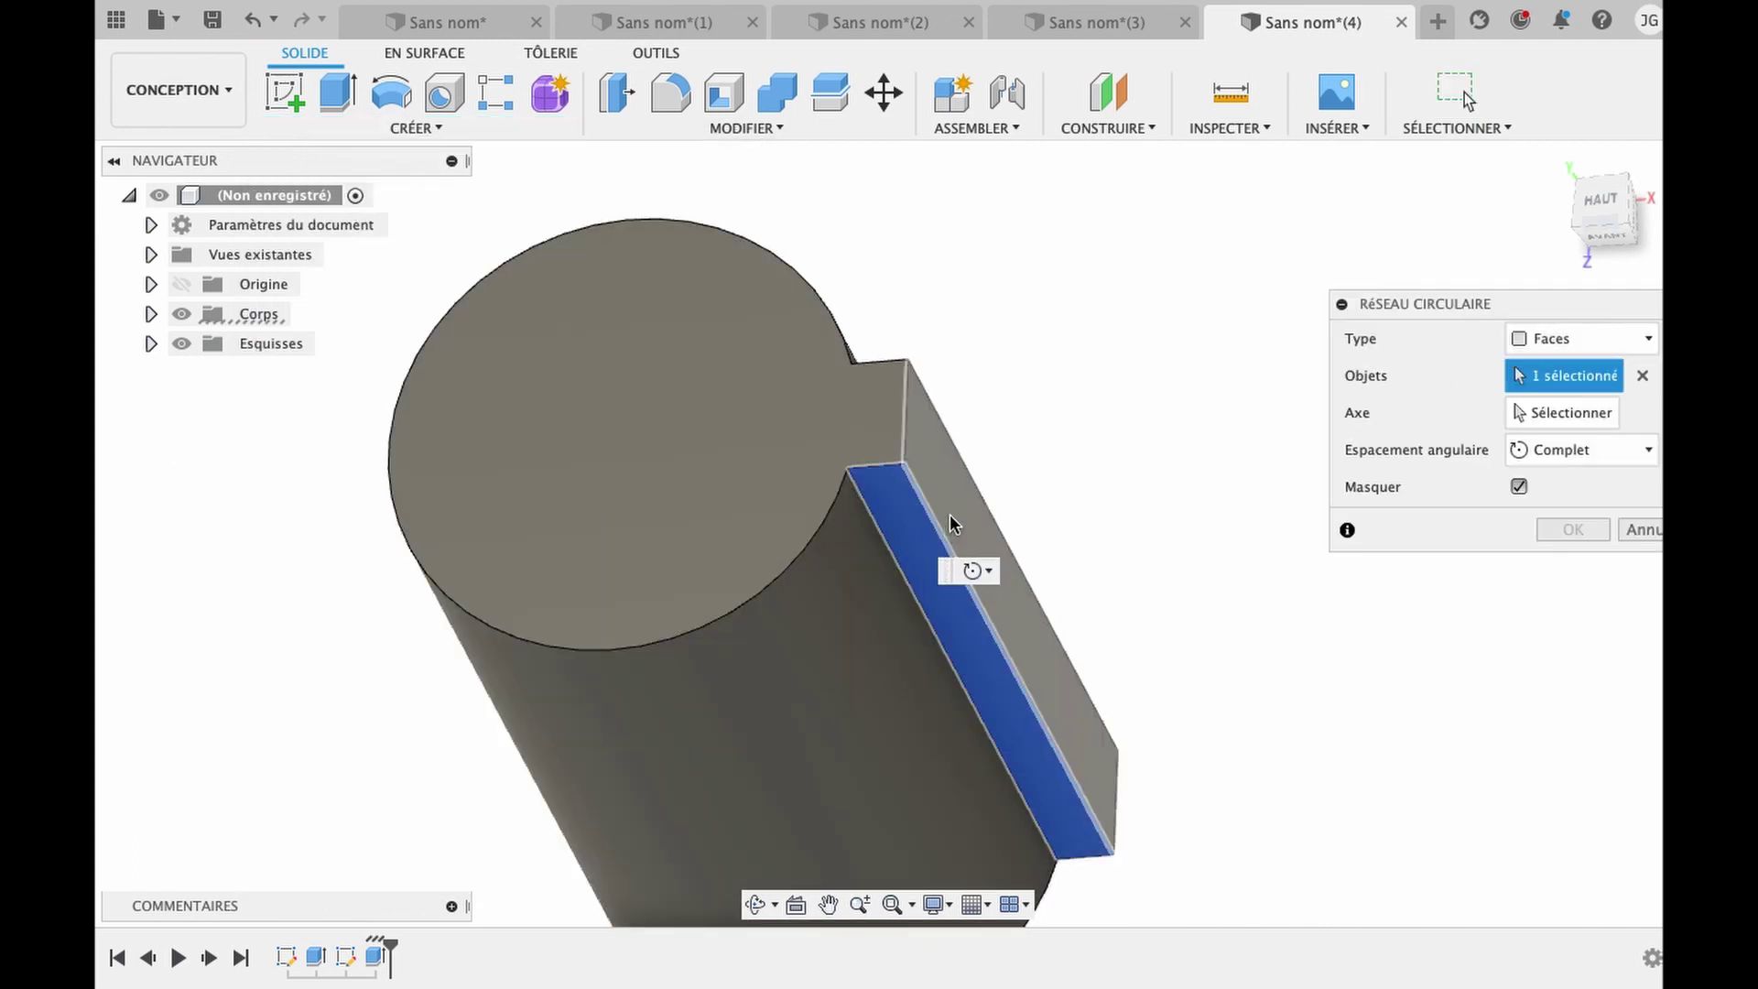
left_click(971, 550)
left_click(756, 905)
mouse_move(814, 803)
left_mouse_down()
mouse_move(918, 690)
mouse_move(907, 700)
left_mouse_up()
middle_click_drag(907, 699, 895, 738)
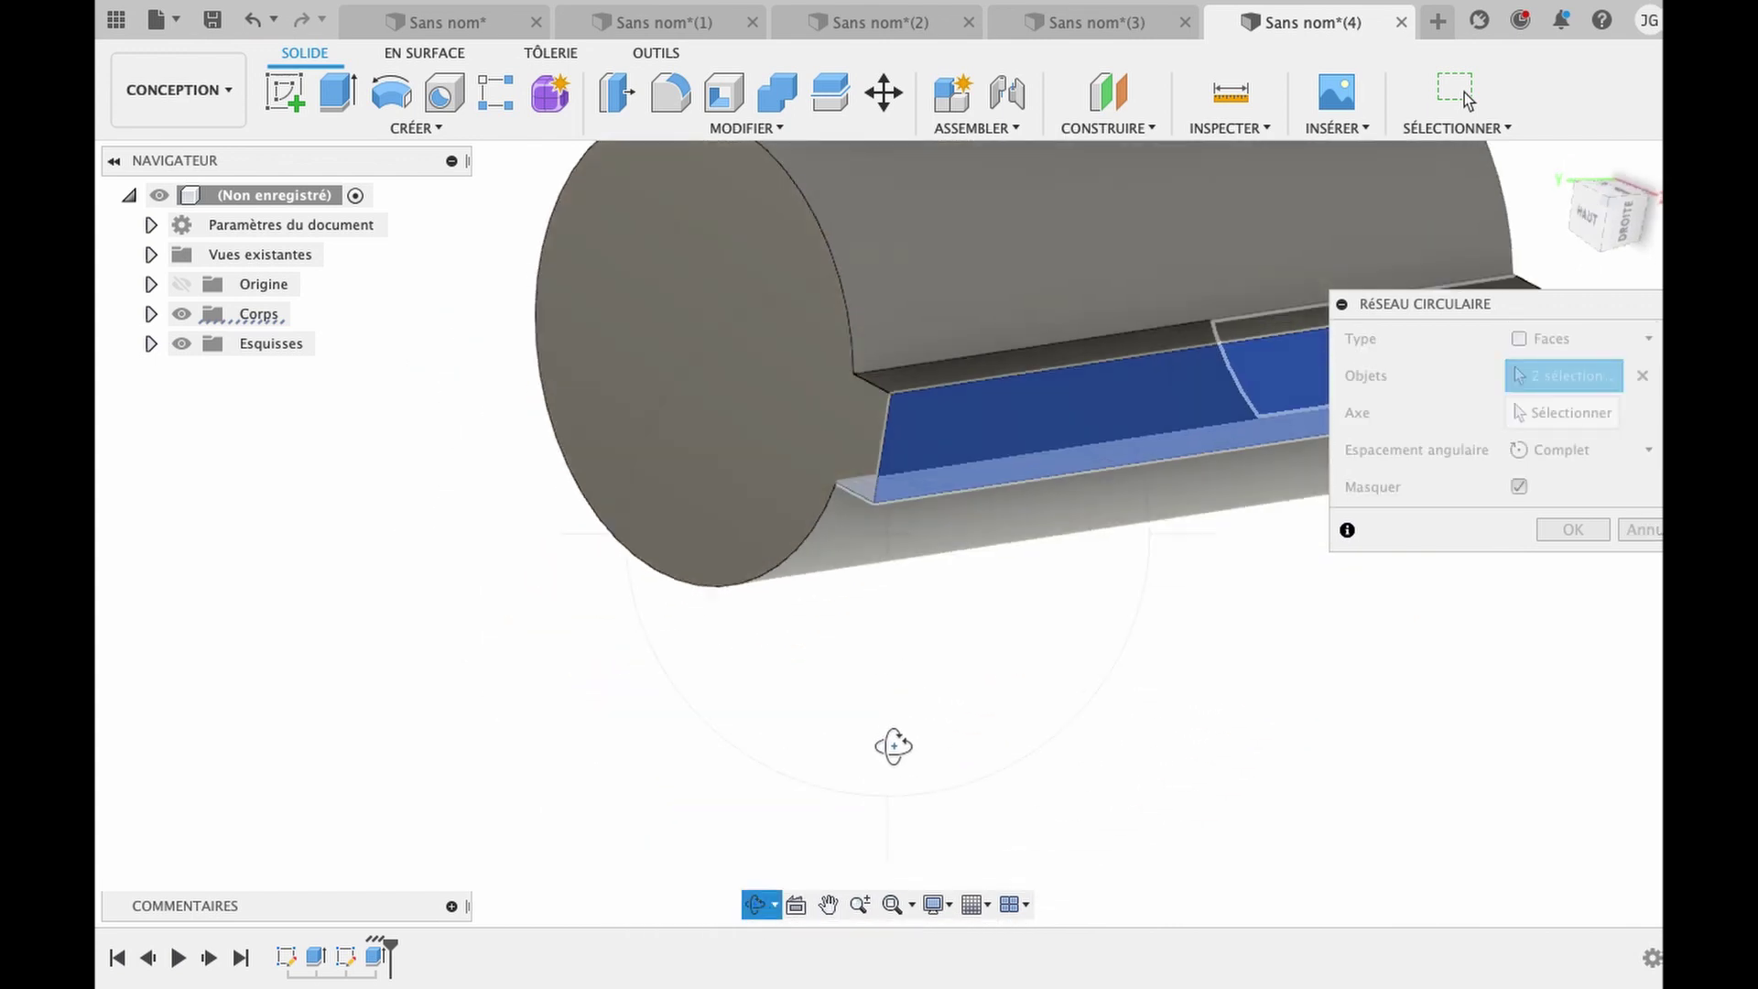
key("Escape")
left_click(994, 364)
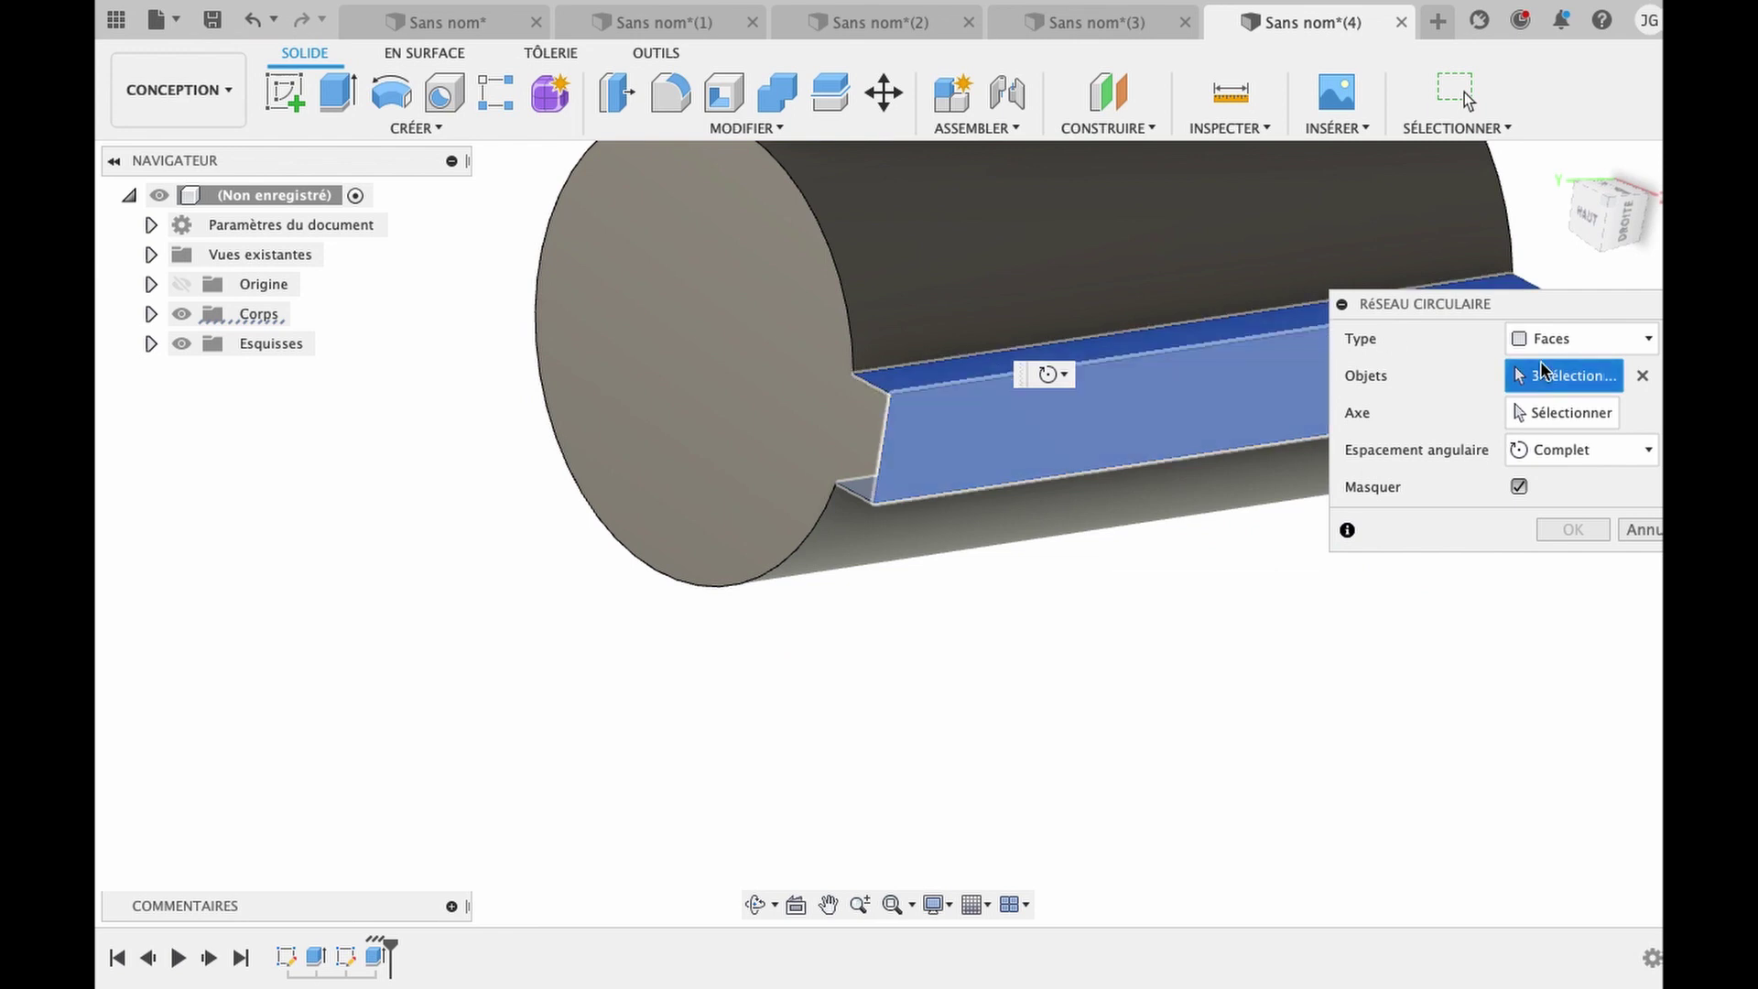
Switch to axis selection and expand Origin in the browser to show the axes.
left_click(1521, 414)
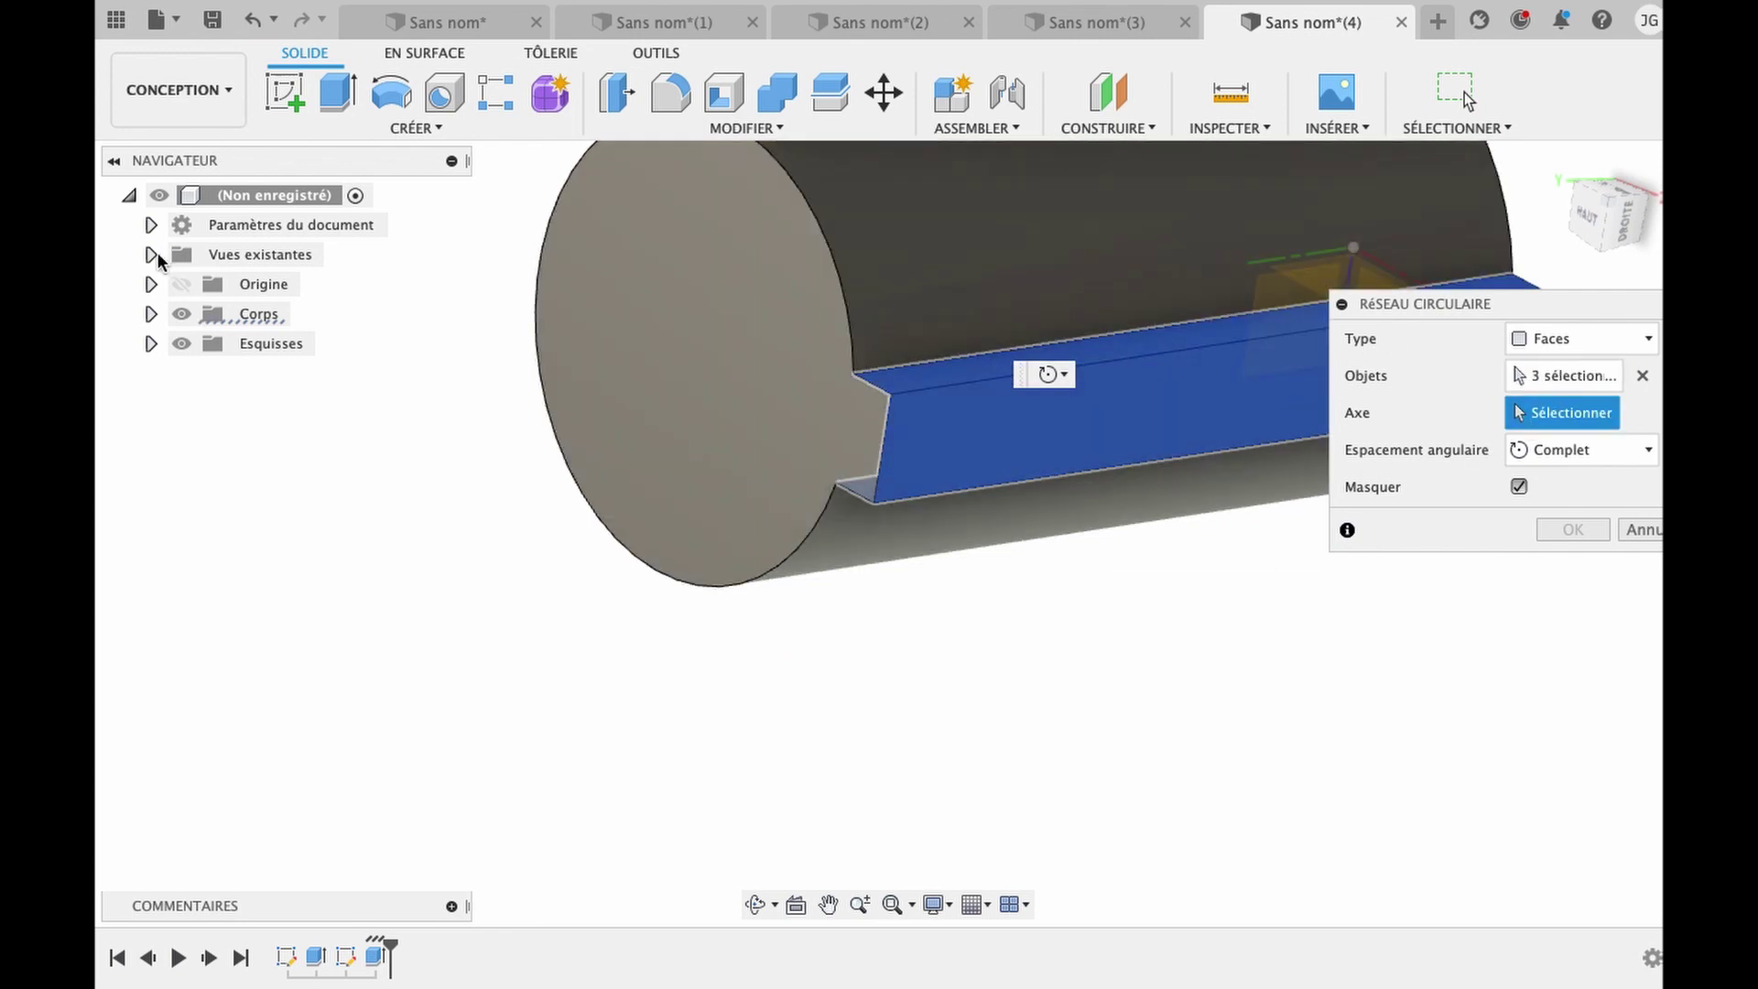
left_click(151, 256)
left_click(152, 257)
left_click(150, 287)
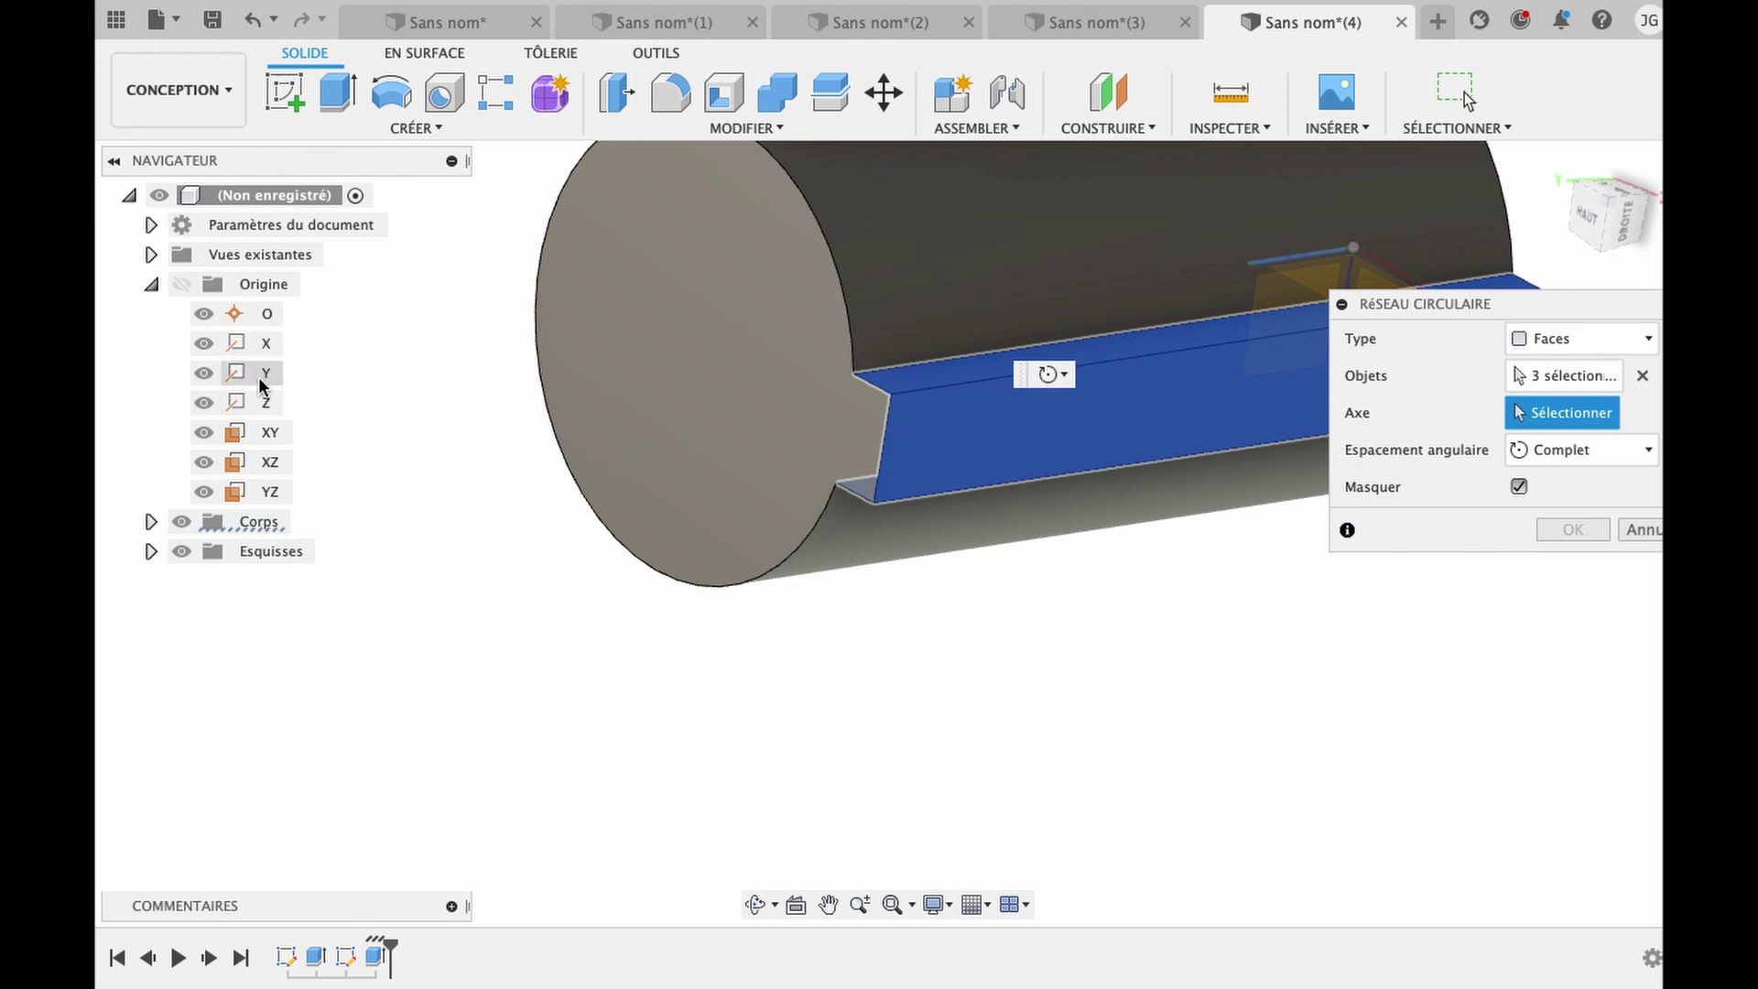
Pattern the faces six times around the Y axis.
left_click(265, 376)
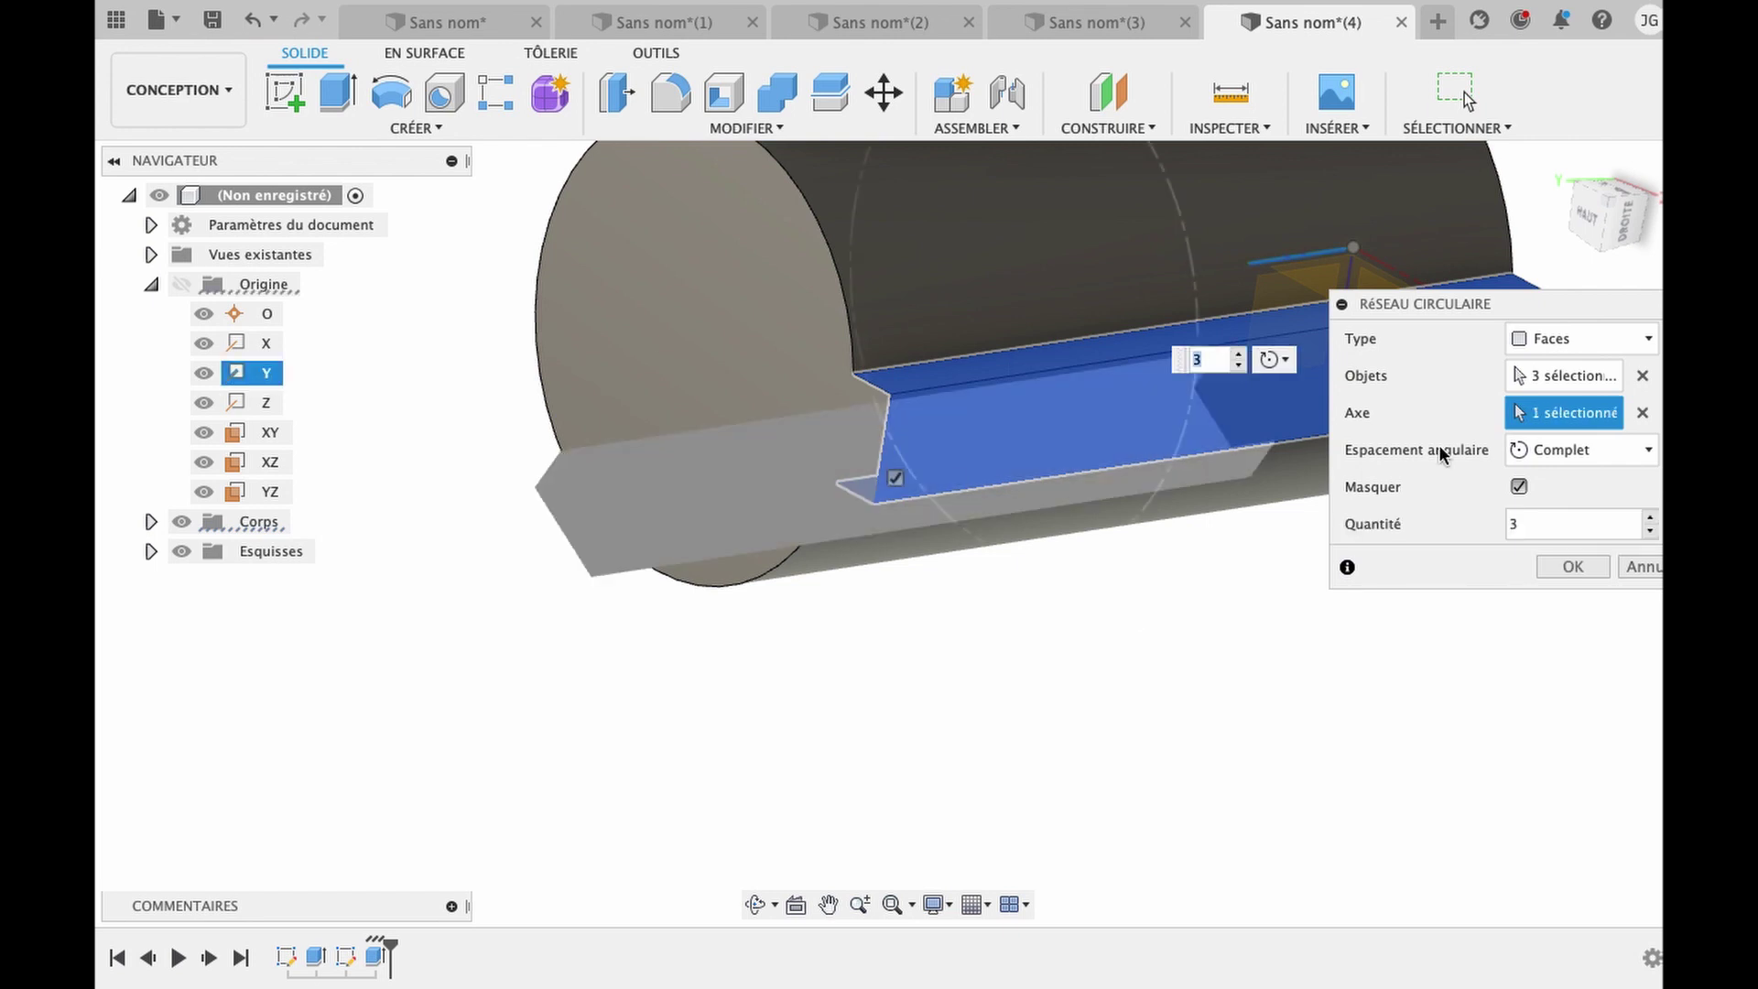
left_click(1650, 527)
left_click(1649, 519)
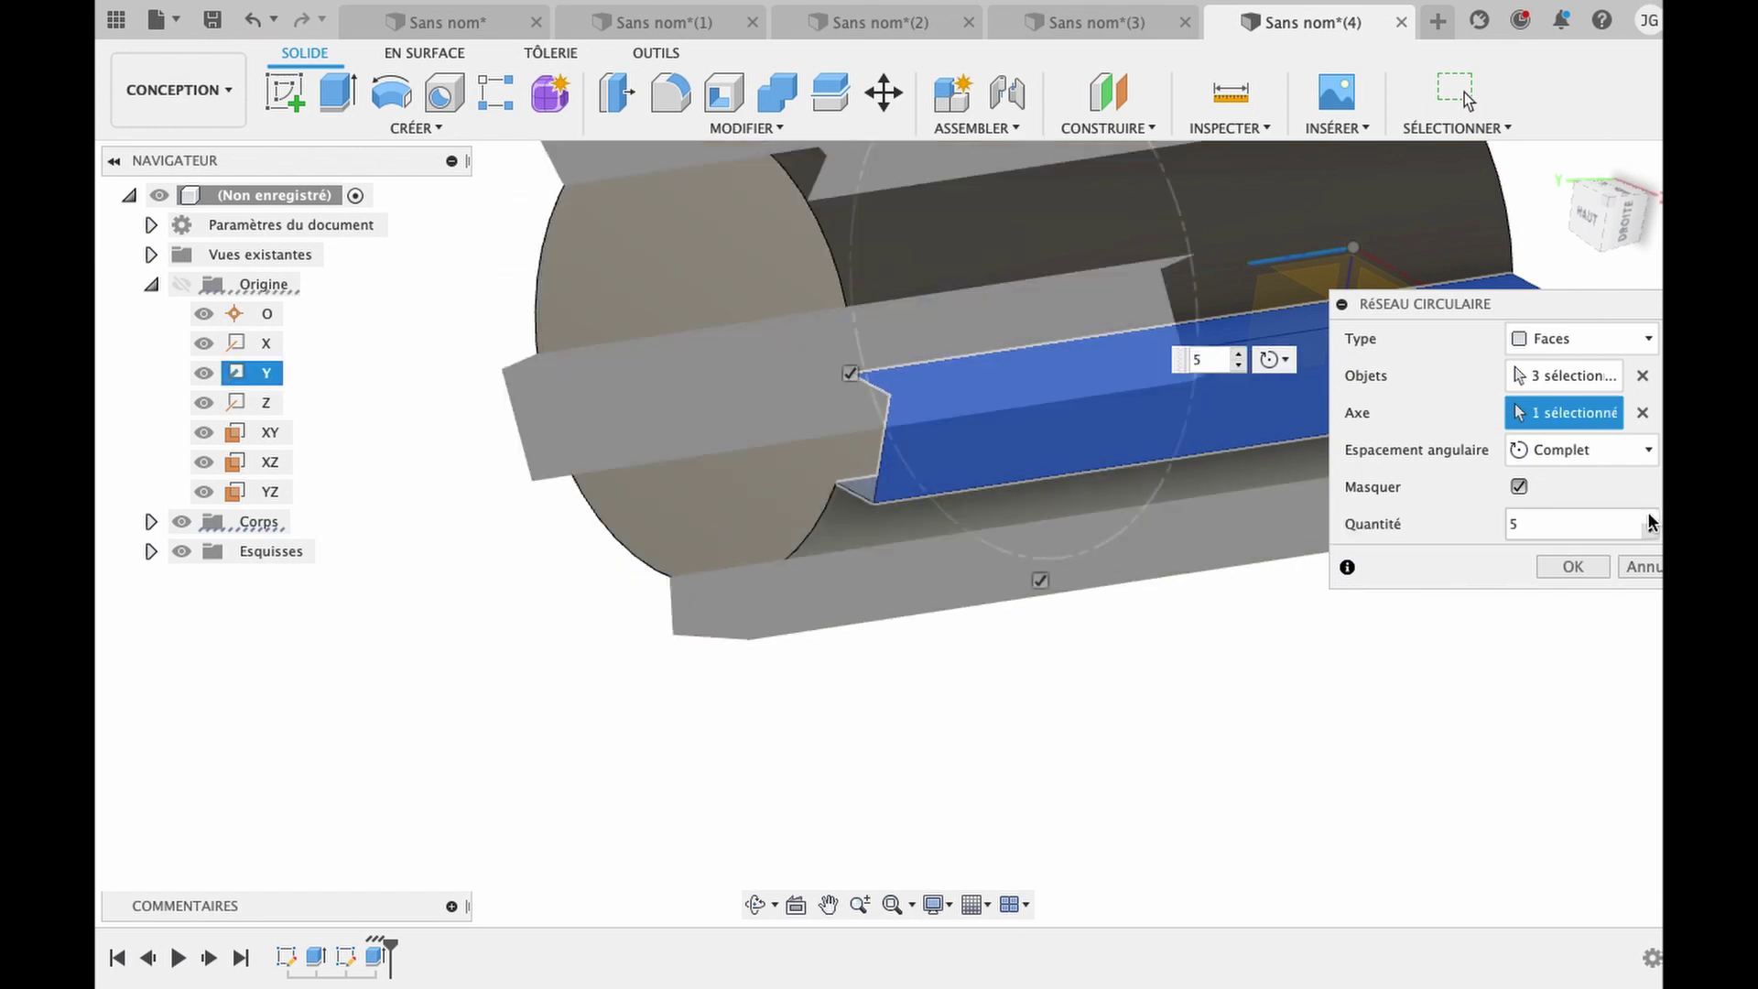
left_click(1650, 520)
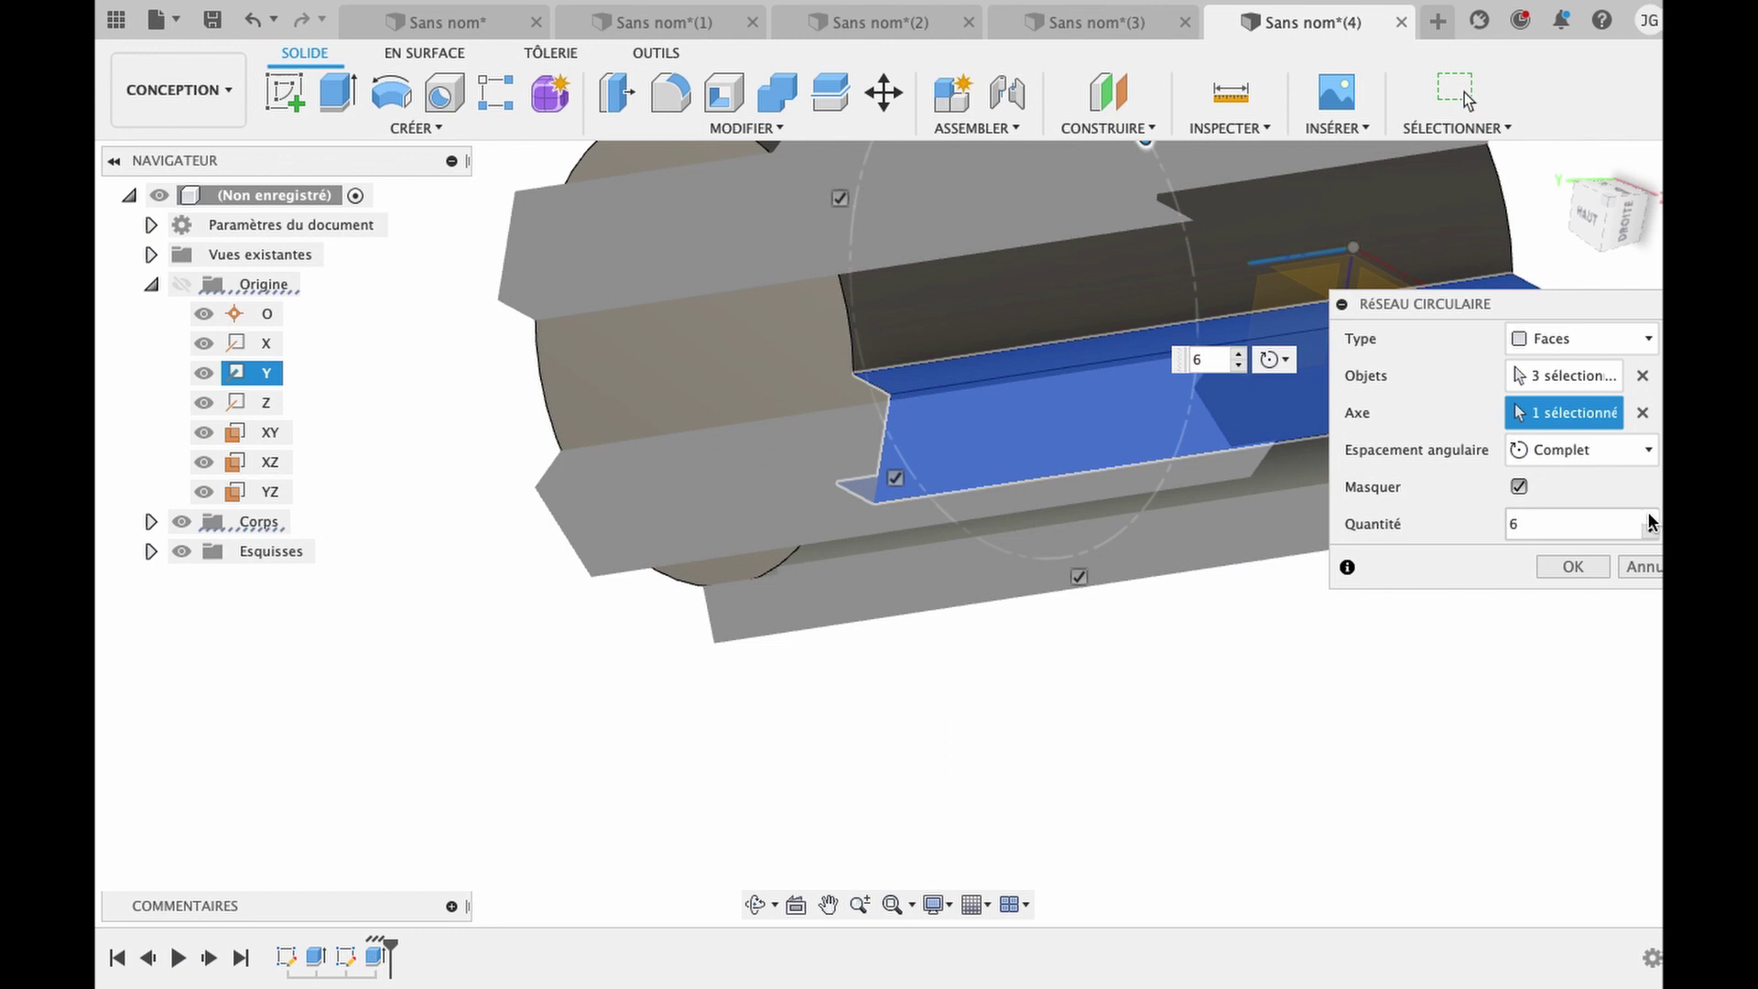
left_click(1573, 566)
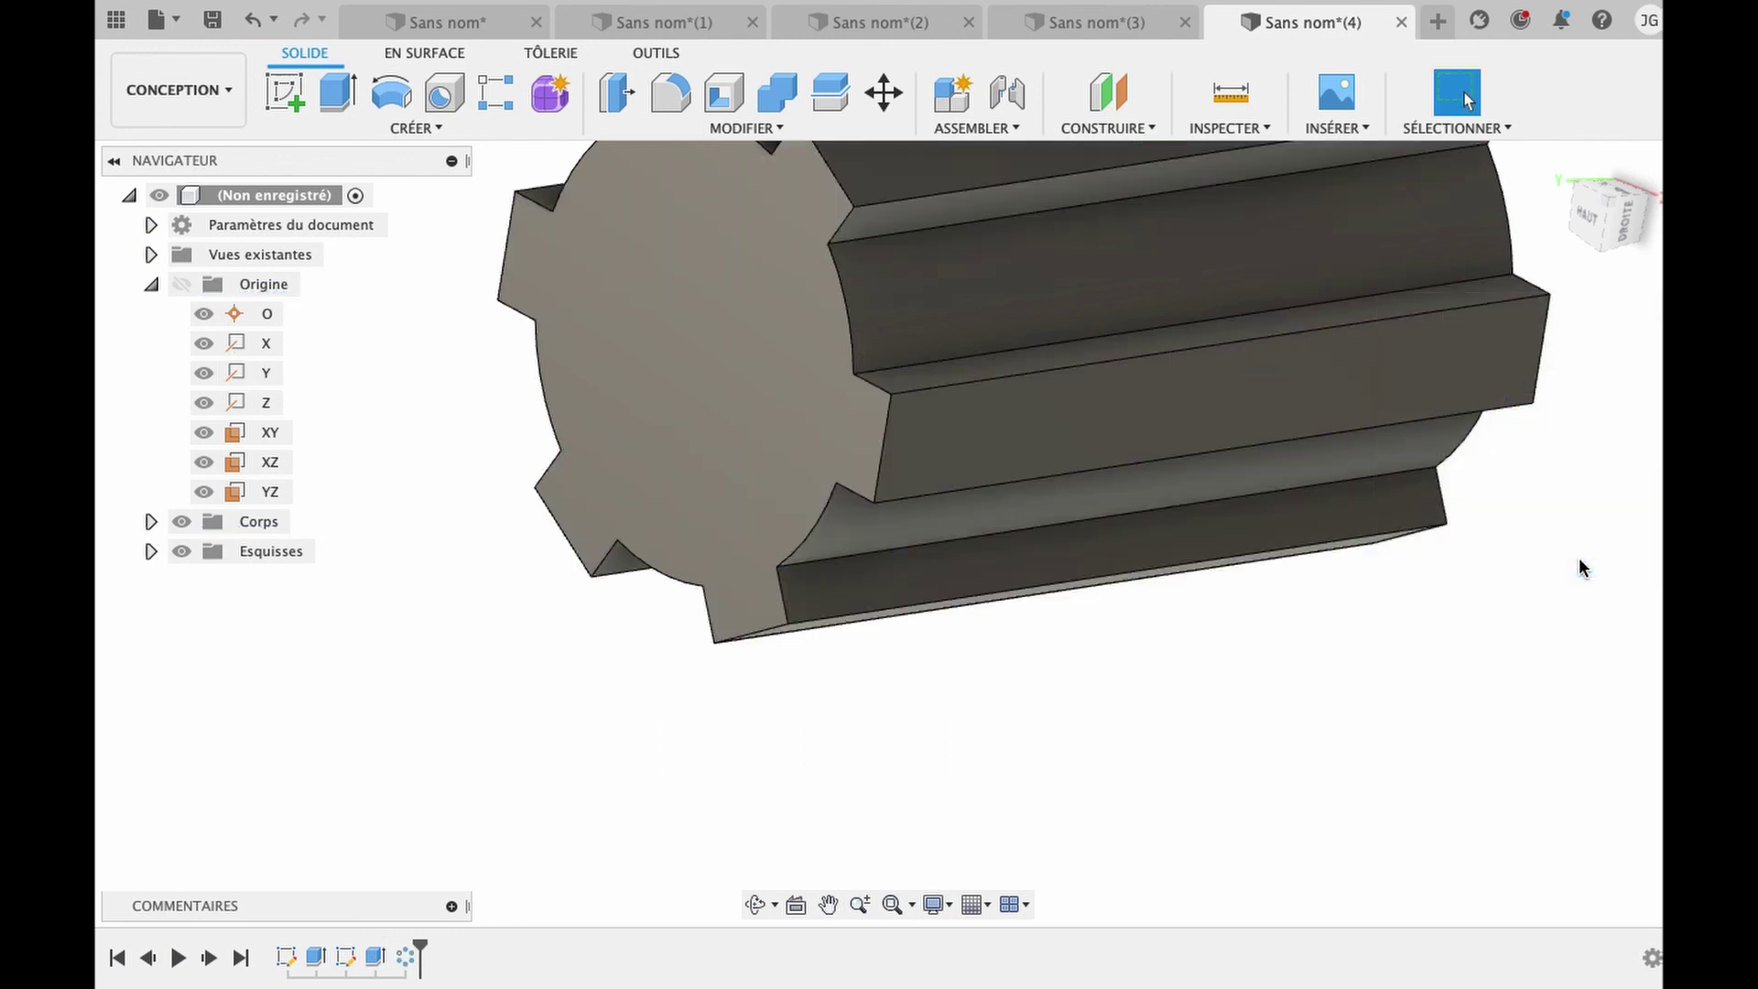
In a new design, sketch a 100 mm circle centred on the origin.
left_click(753, 907)
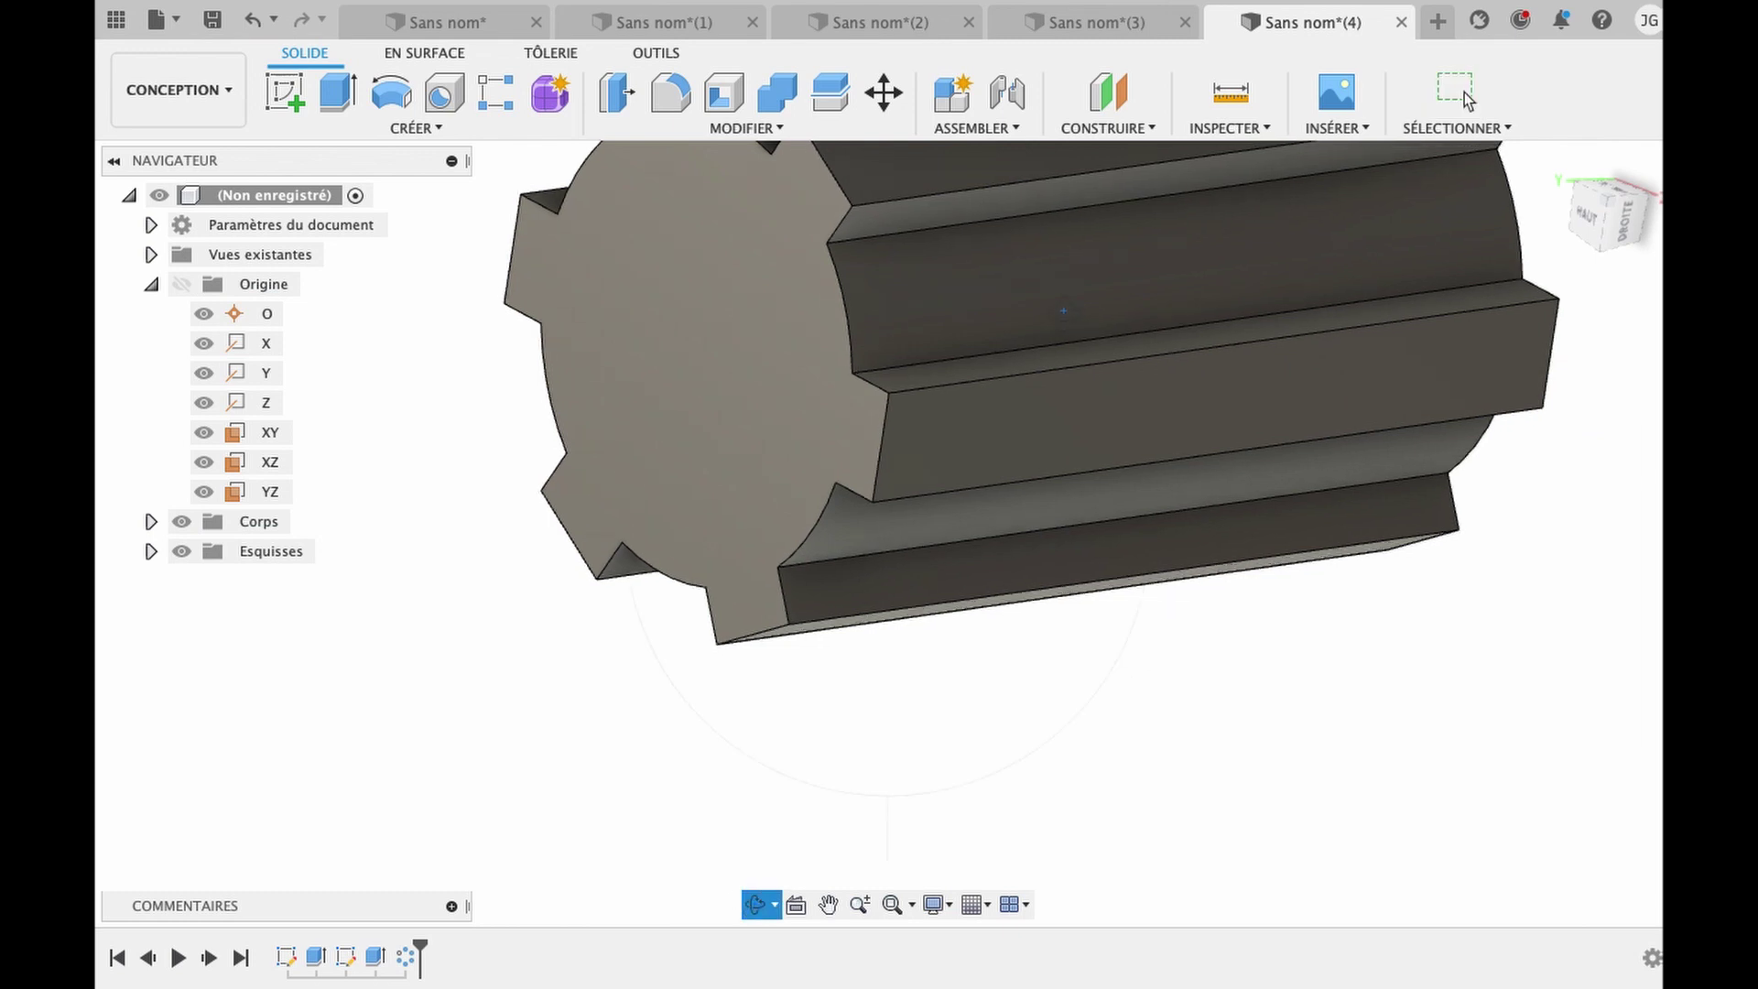
left_click_drag(952, 405, 1040, 346)
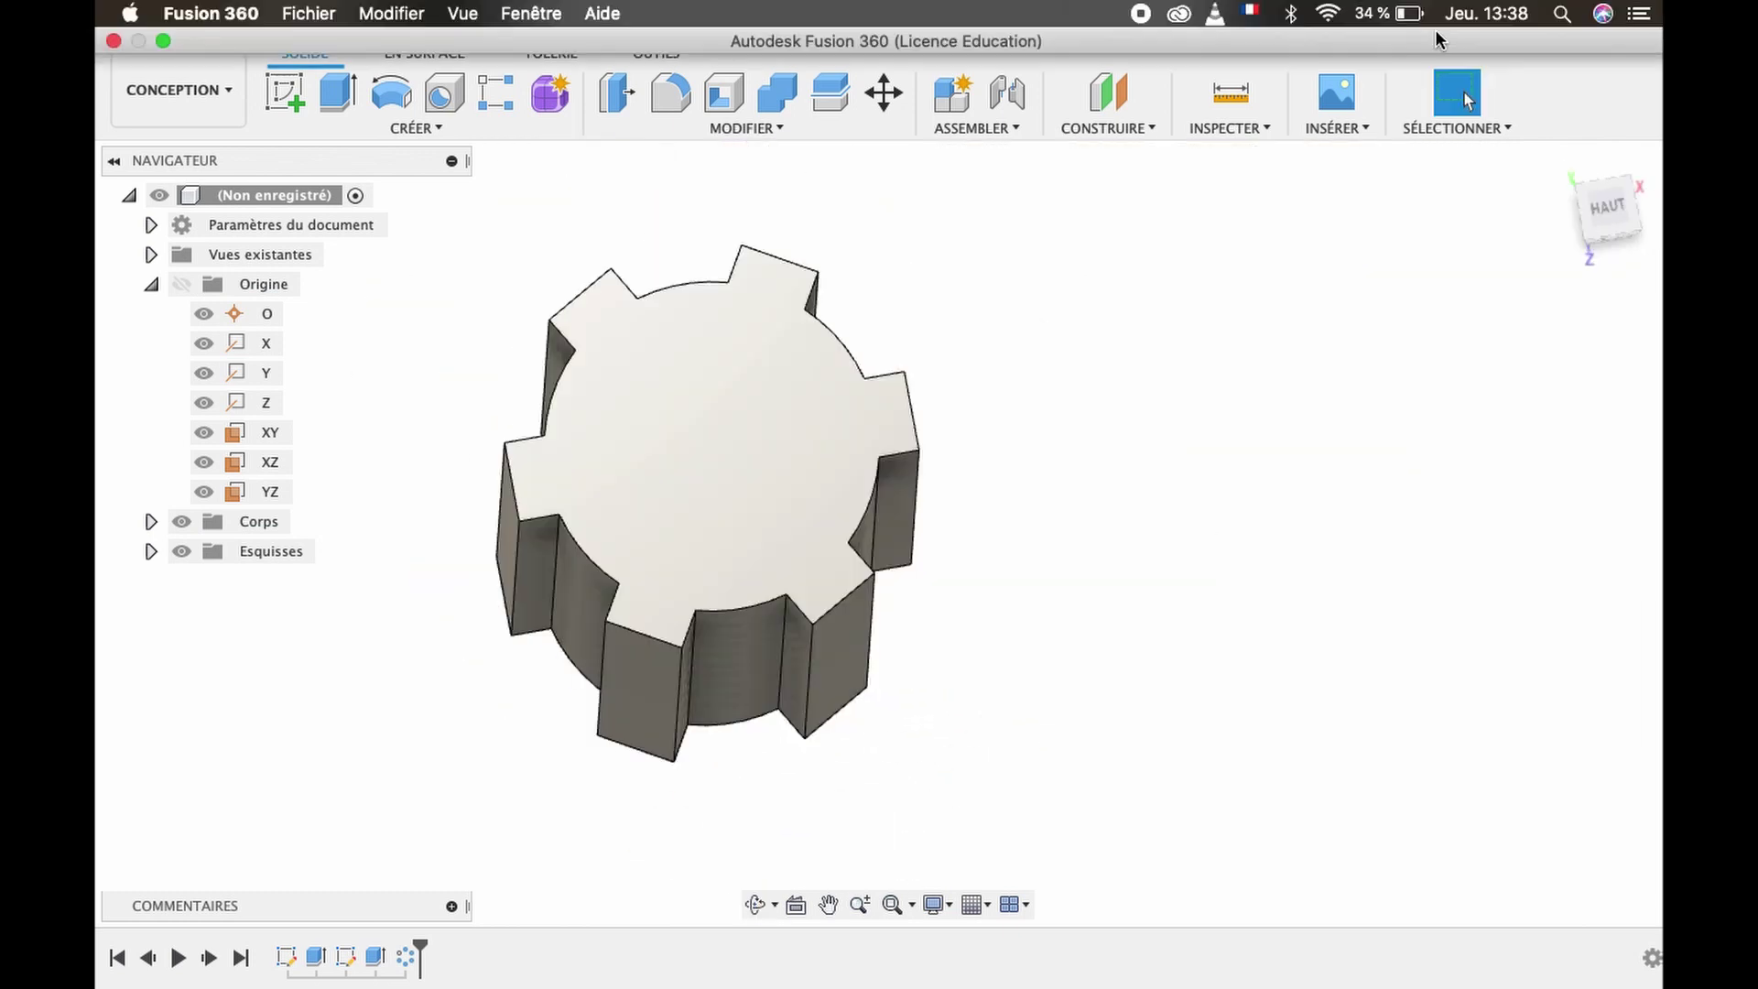
left_click(1482, 89)
left_click(1438, 21)
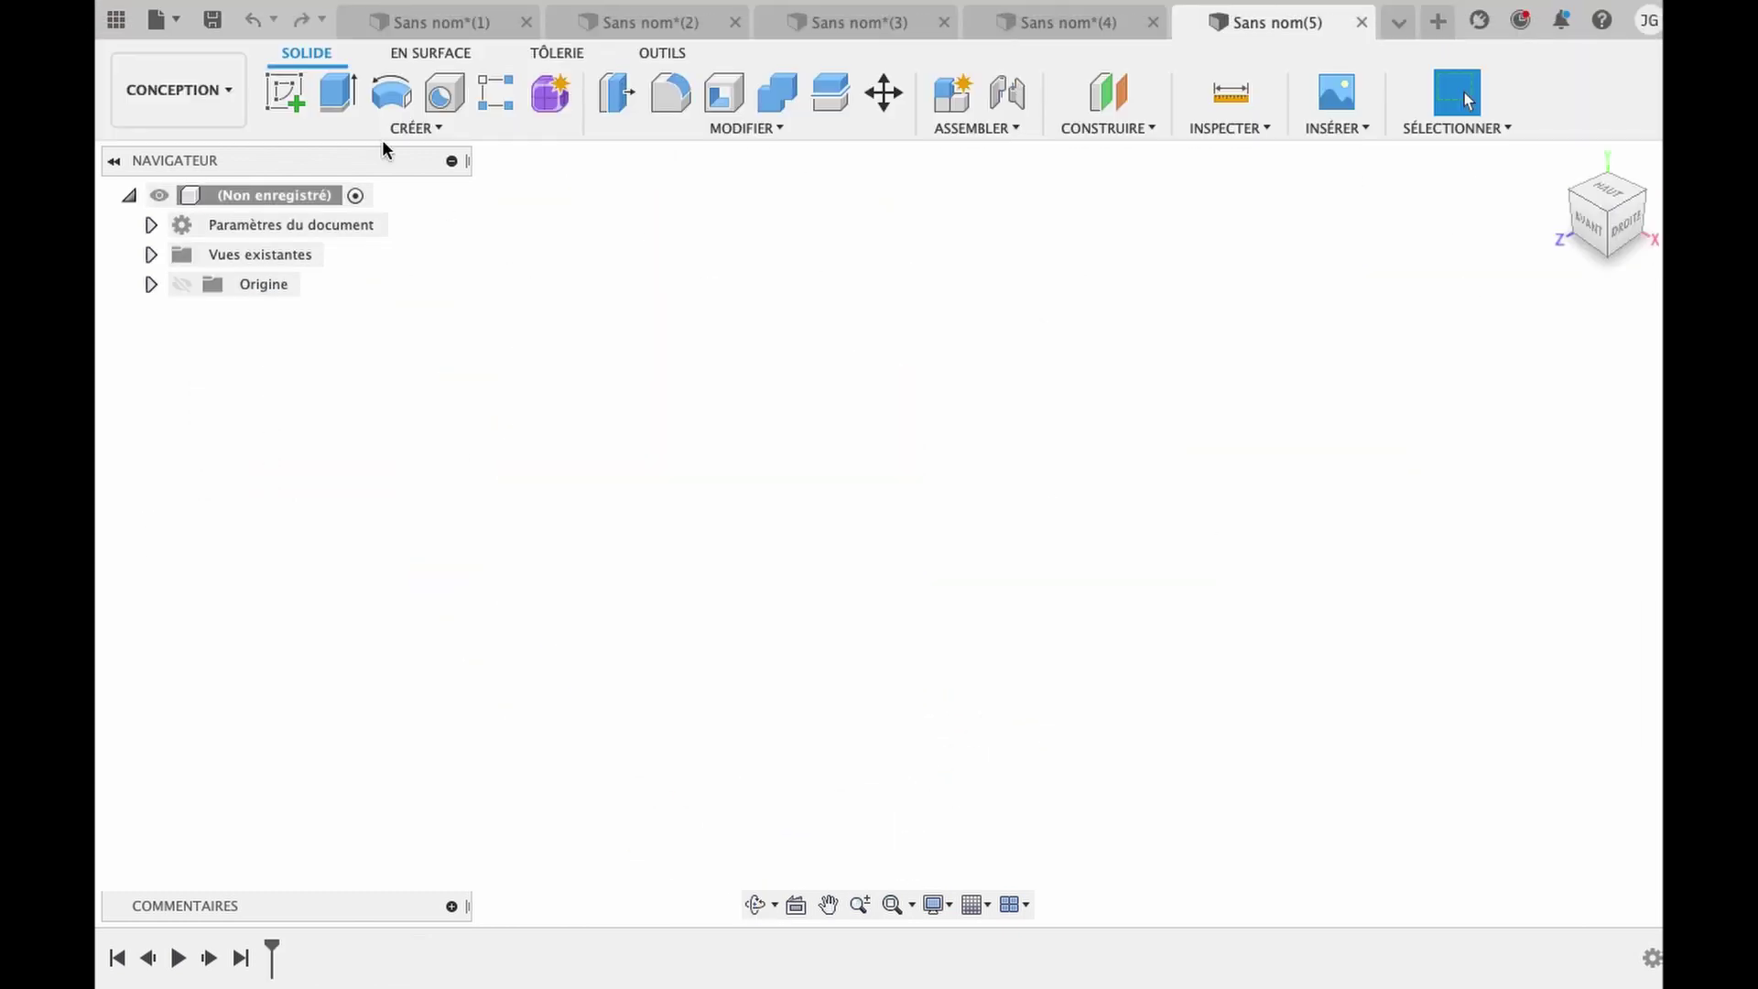
left_click(285, 91)
left_click(851, 595)
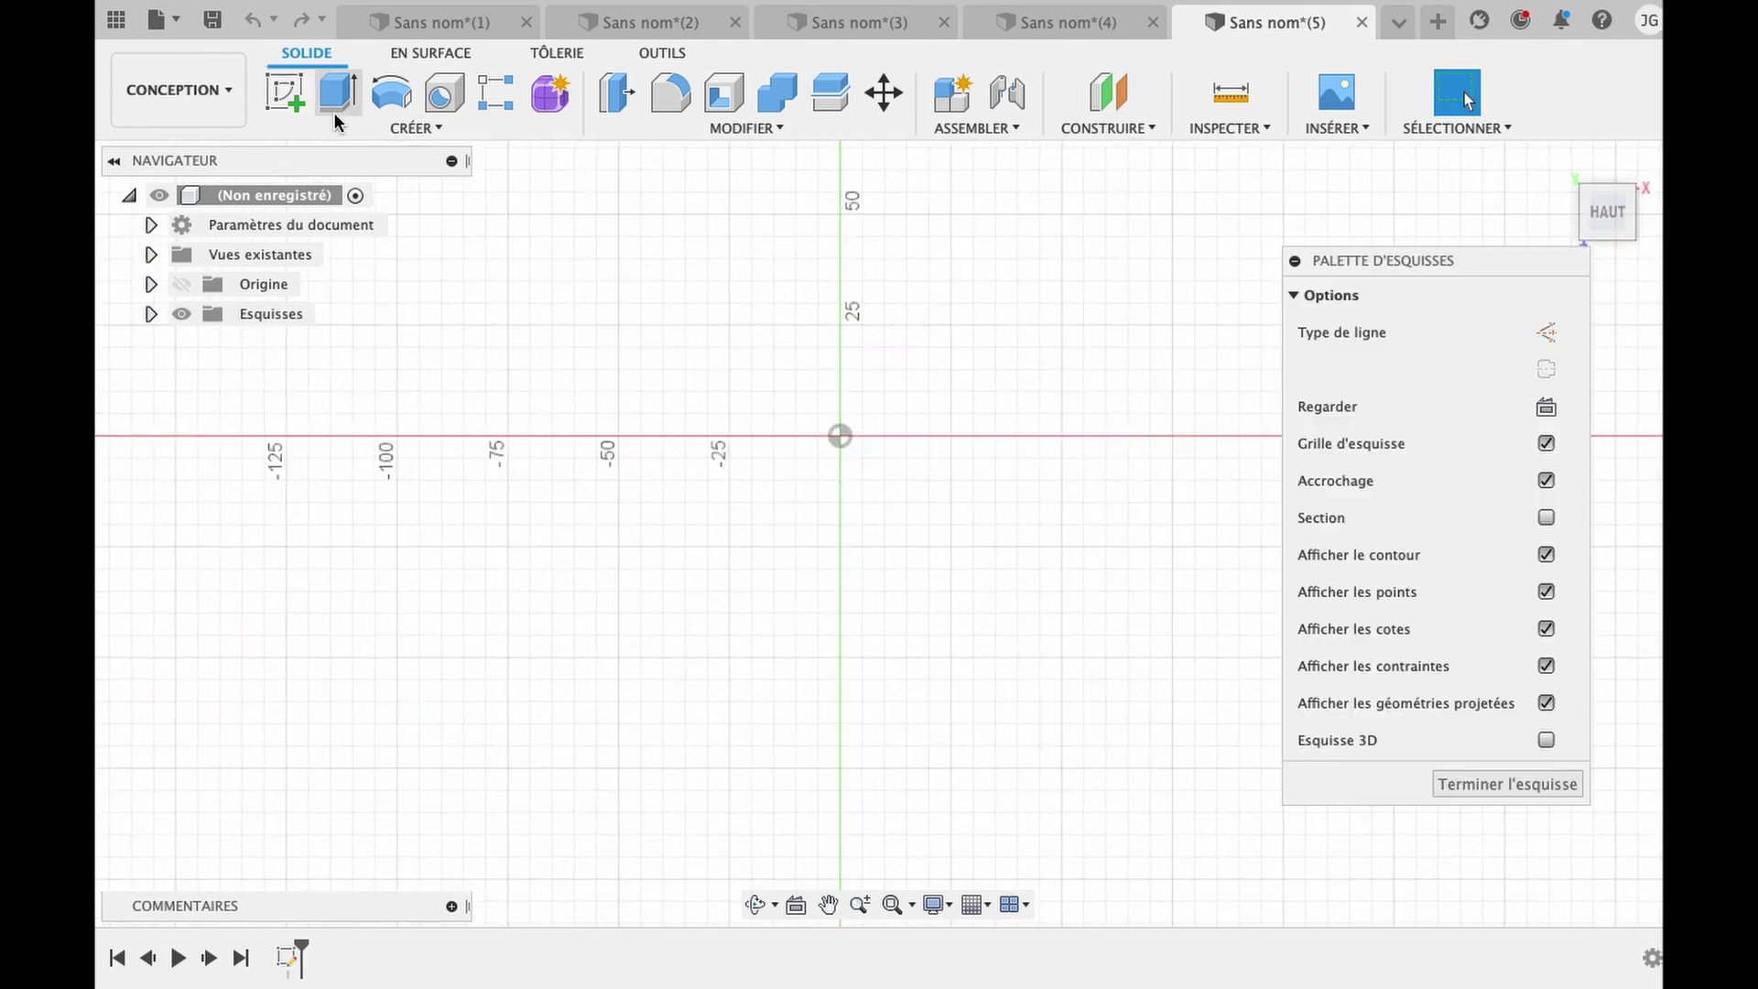
left_click(391, 92)
left_click(839, 436)
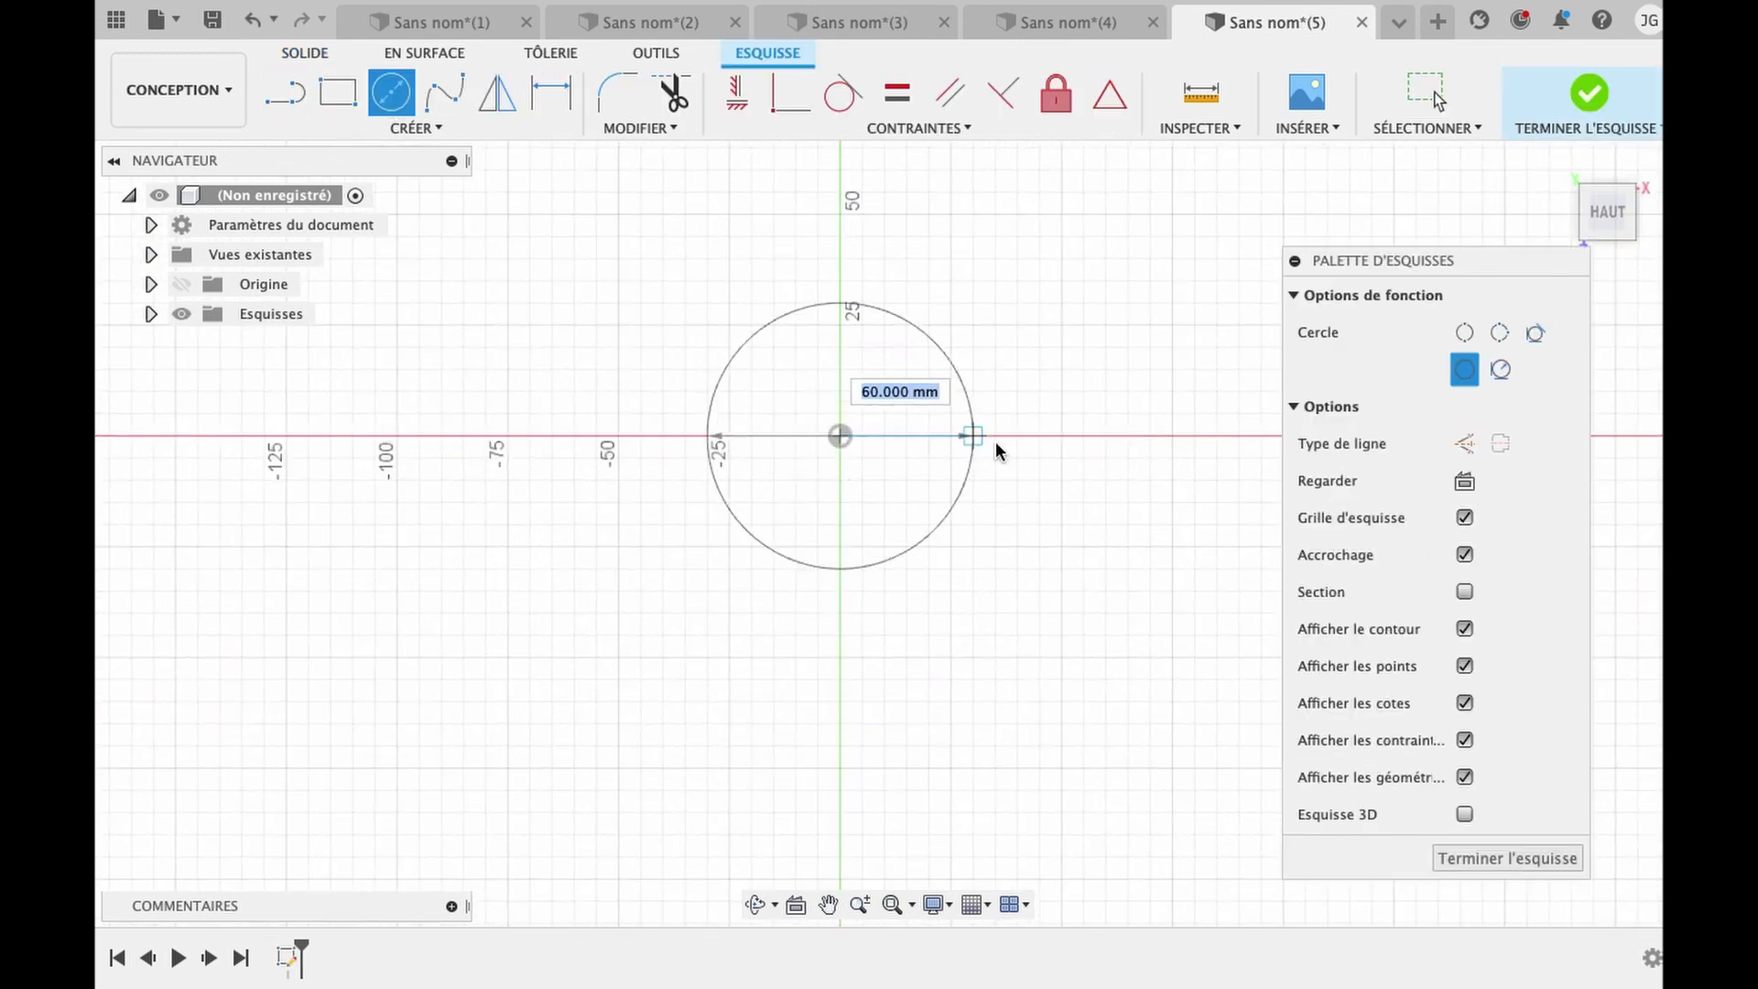
left_click(1061, 437)
key("Escape")
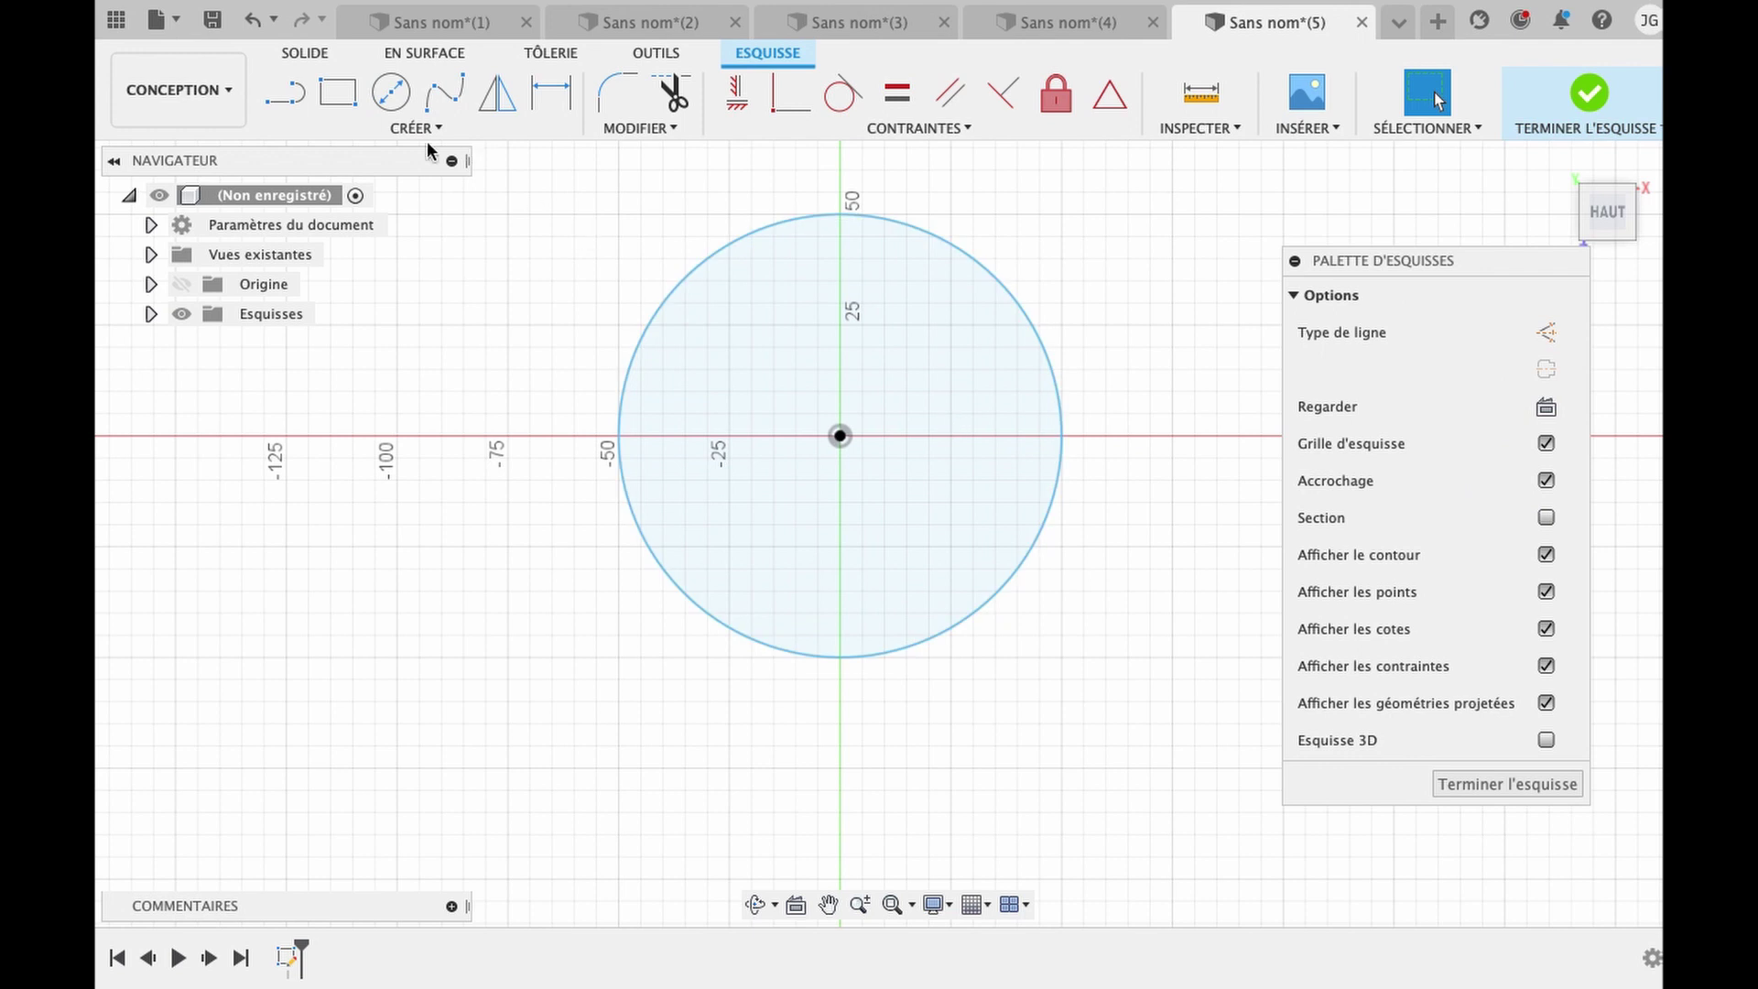
Draw a small rectangular tooth, about 5.25 mm tall, on top of the 100 mm circle.
left_click(285, 92)
scroll(895, 216, "up", 3)
scroll(886, 217, "up", 3)
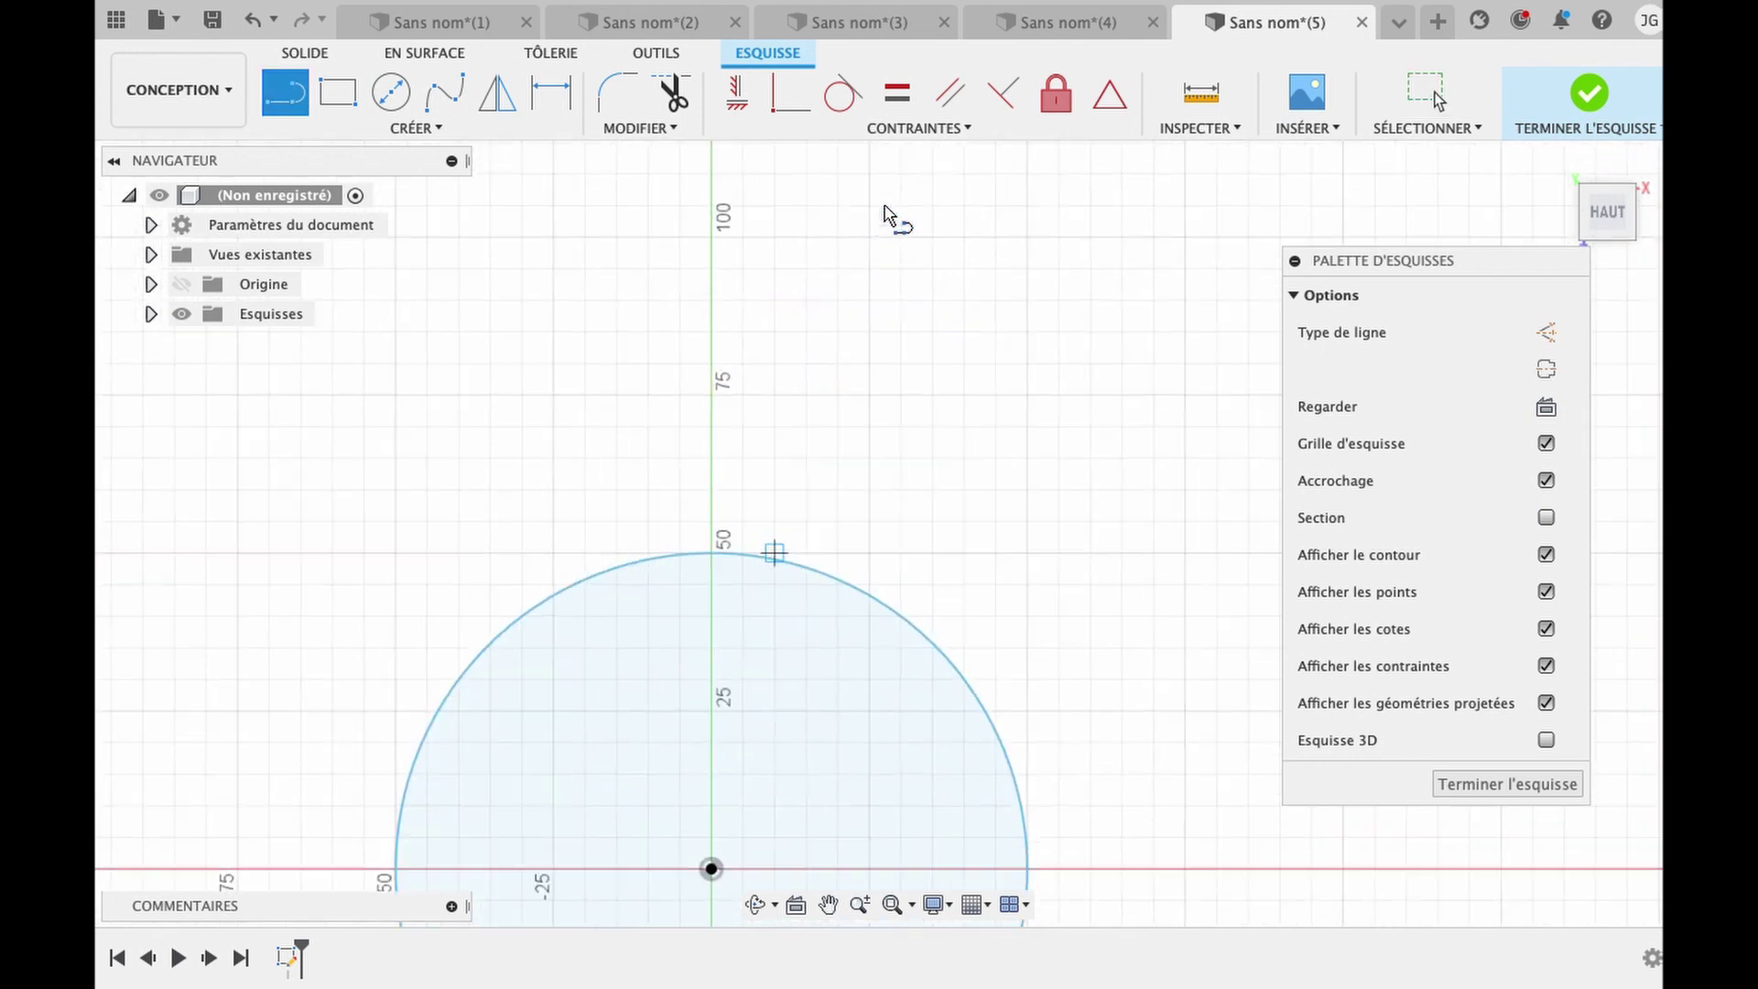
scroll(885, 216, "up", 2)
scroll(691, 652, "up", 2)
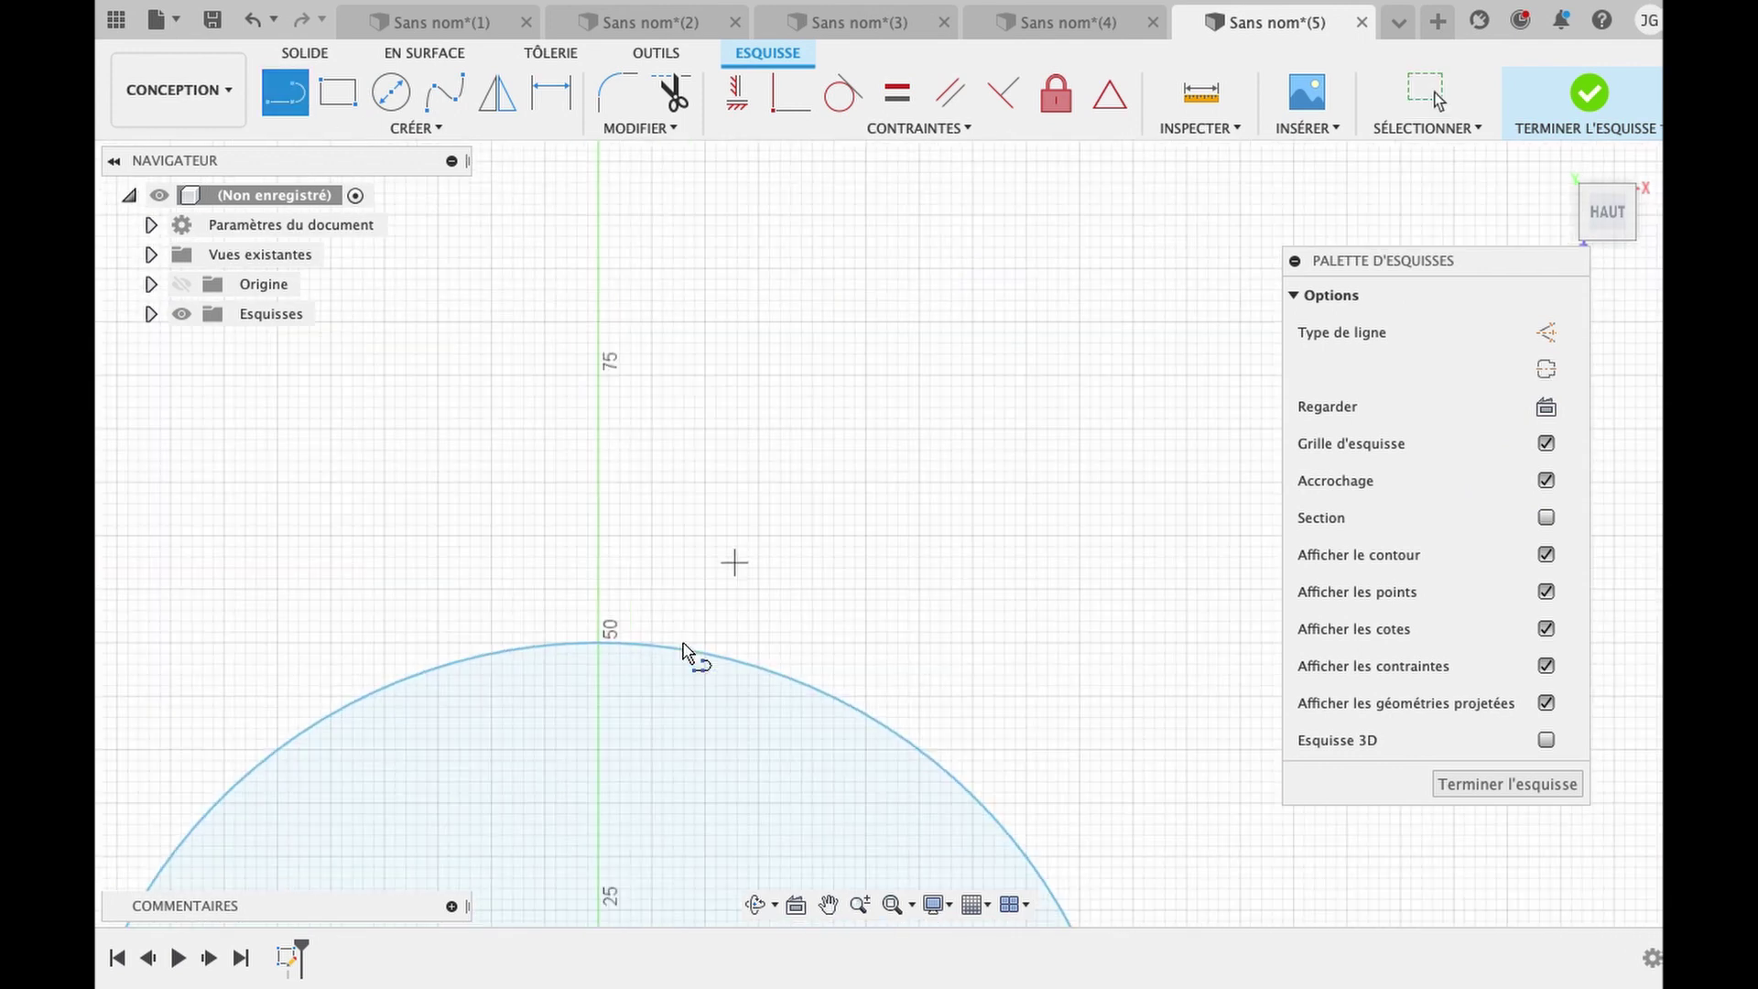
scroll(691, 652, "up", 2)
scroll(693, 654, "up", 2)
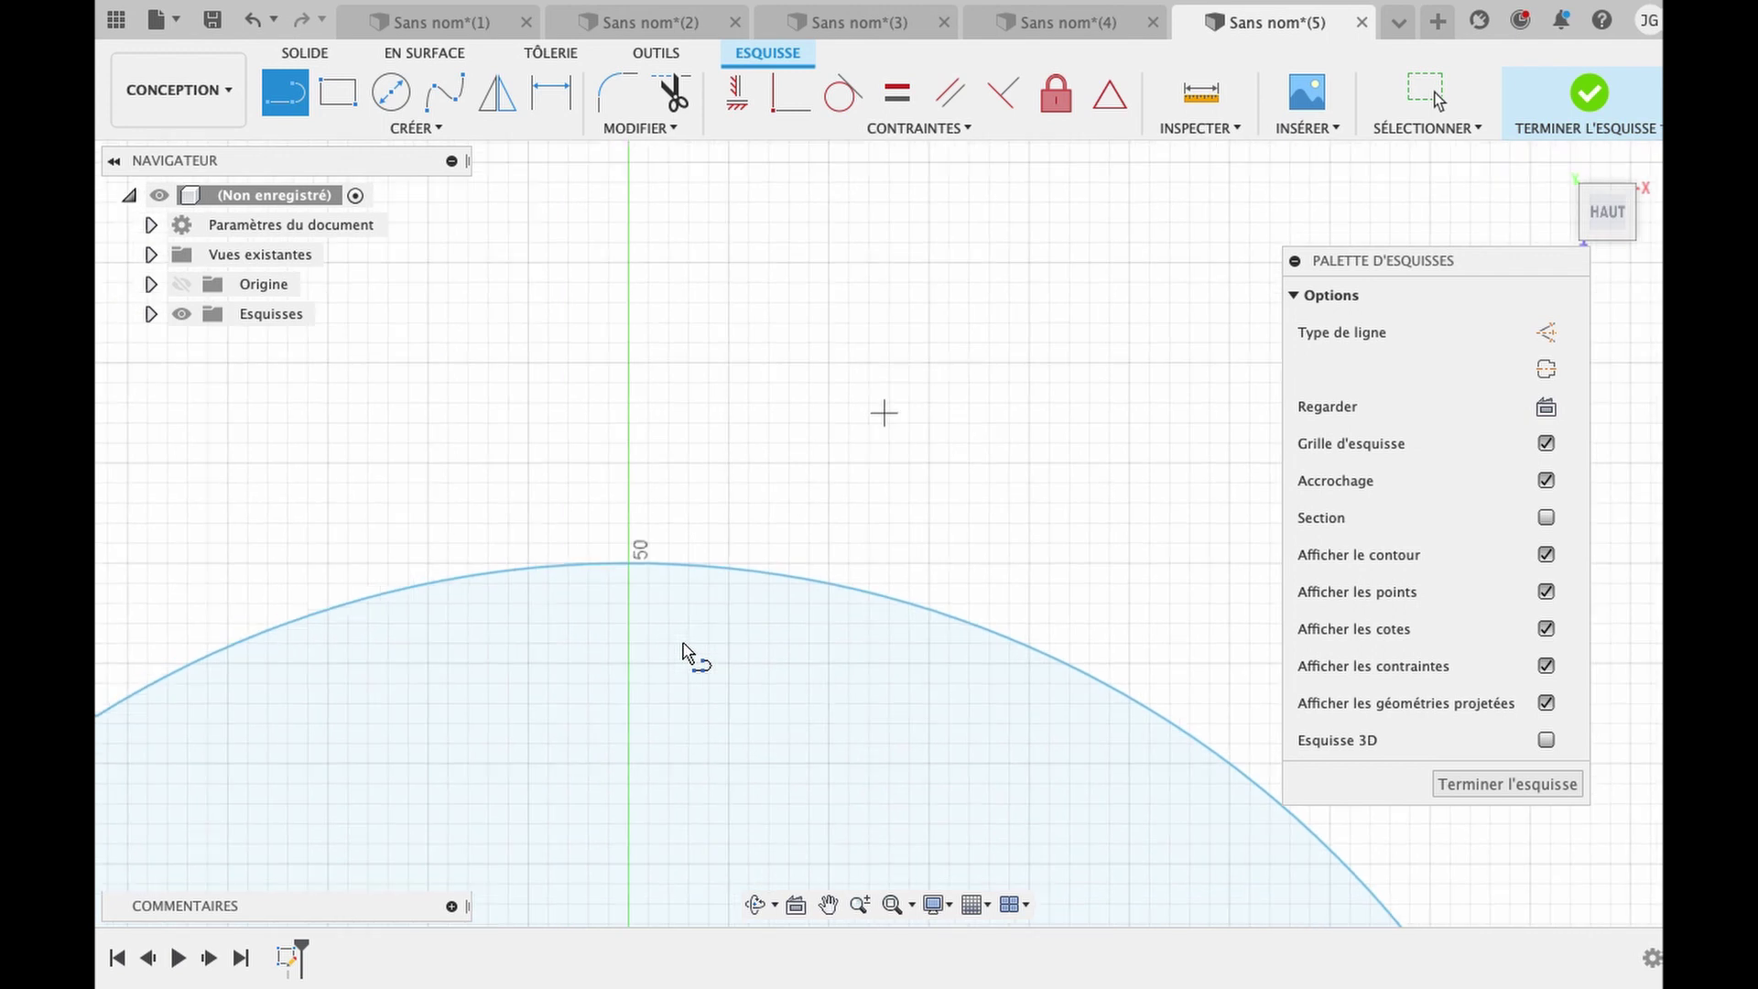
left_click(527, 568)
left_click(528, 462)
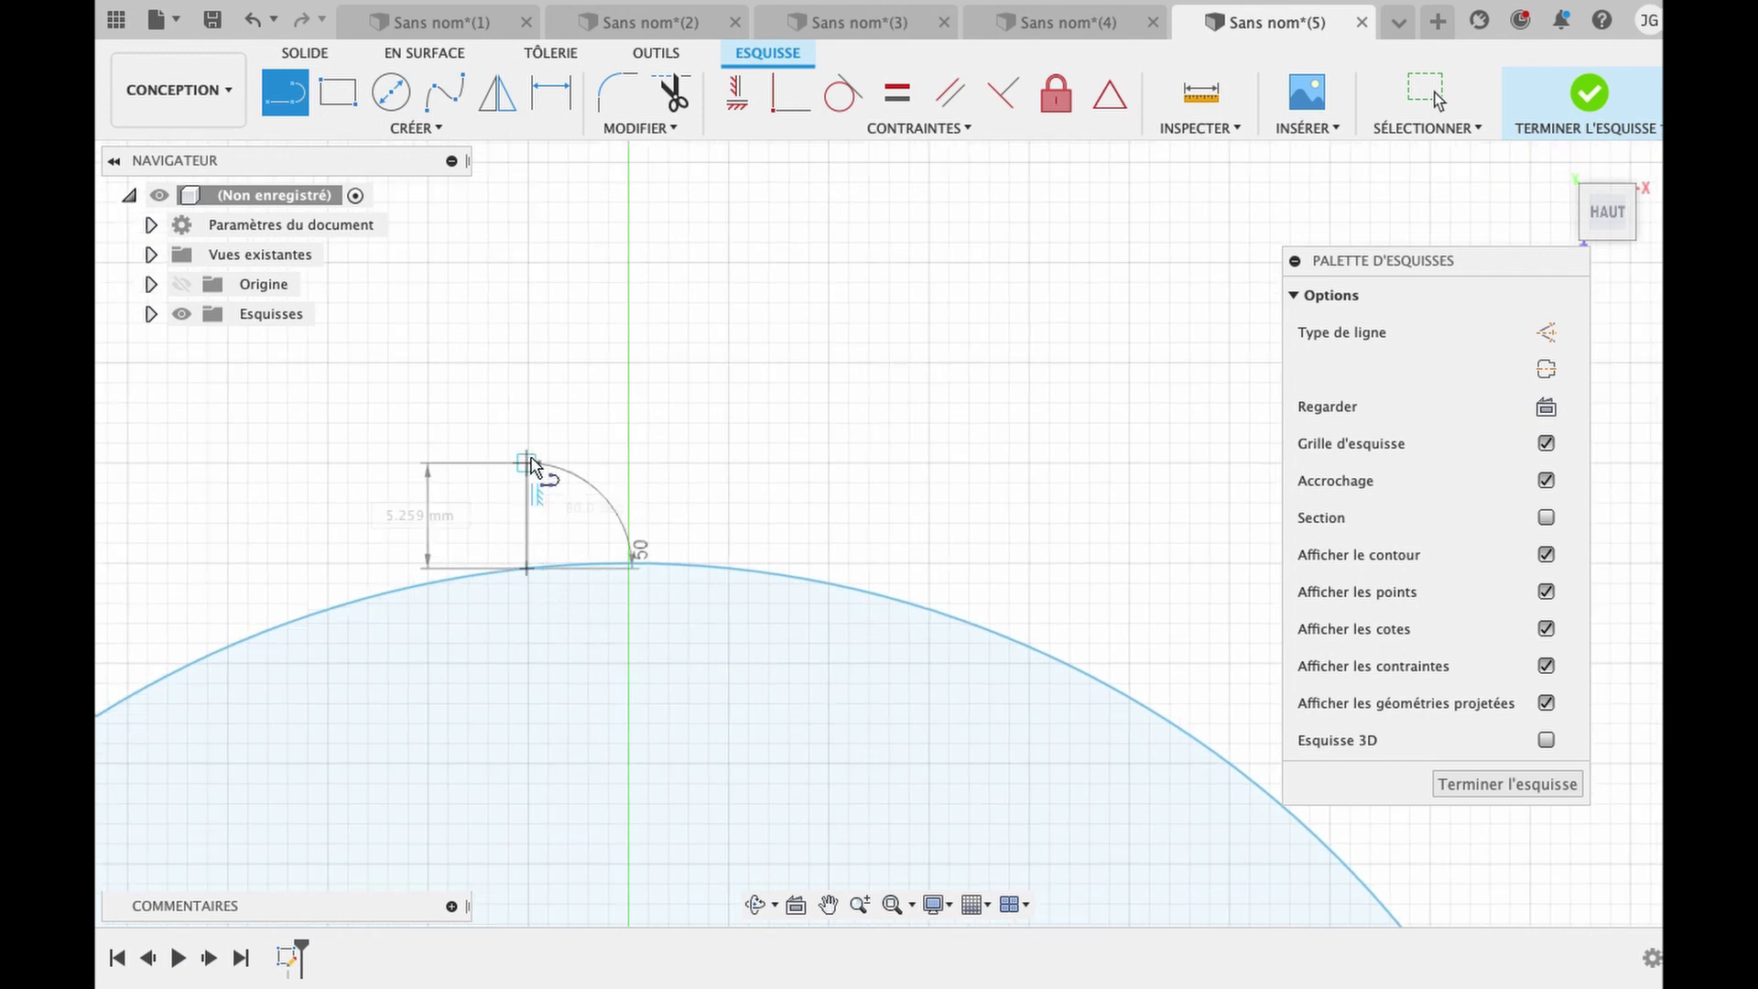
left_click(728, 462)
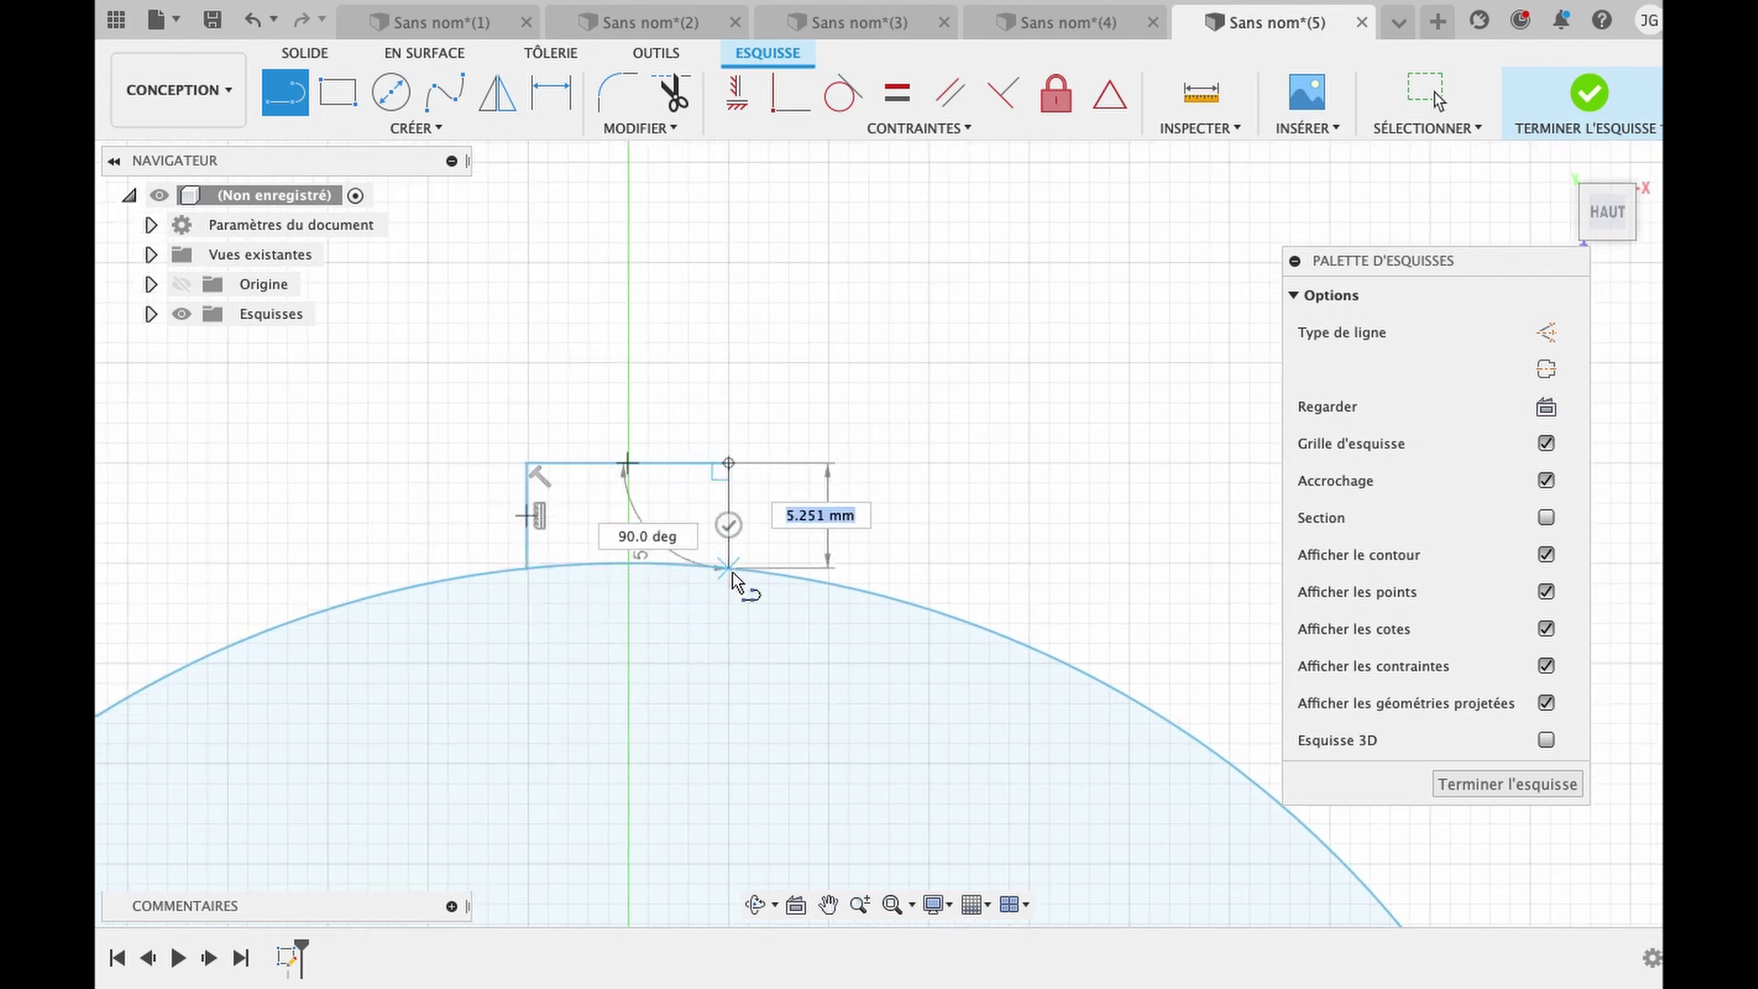
left_click(731, 567)
key("Escape")
left_click(660, 532)
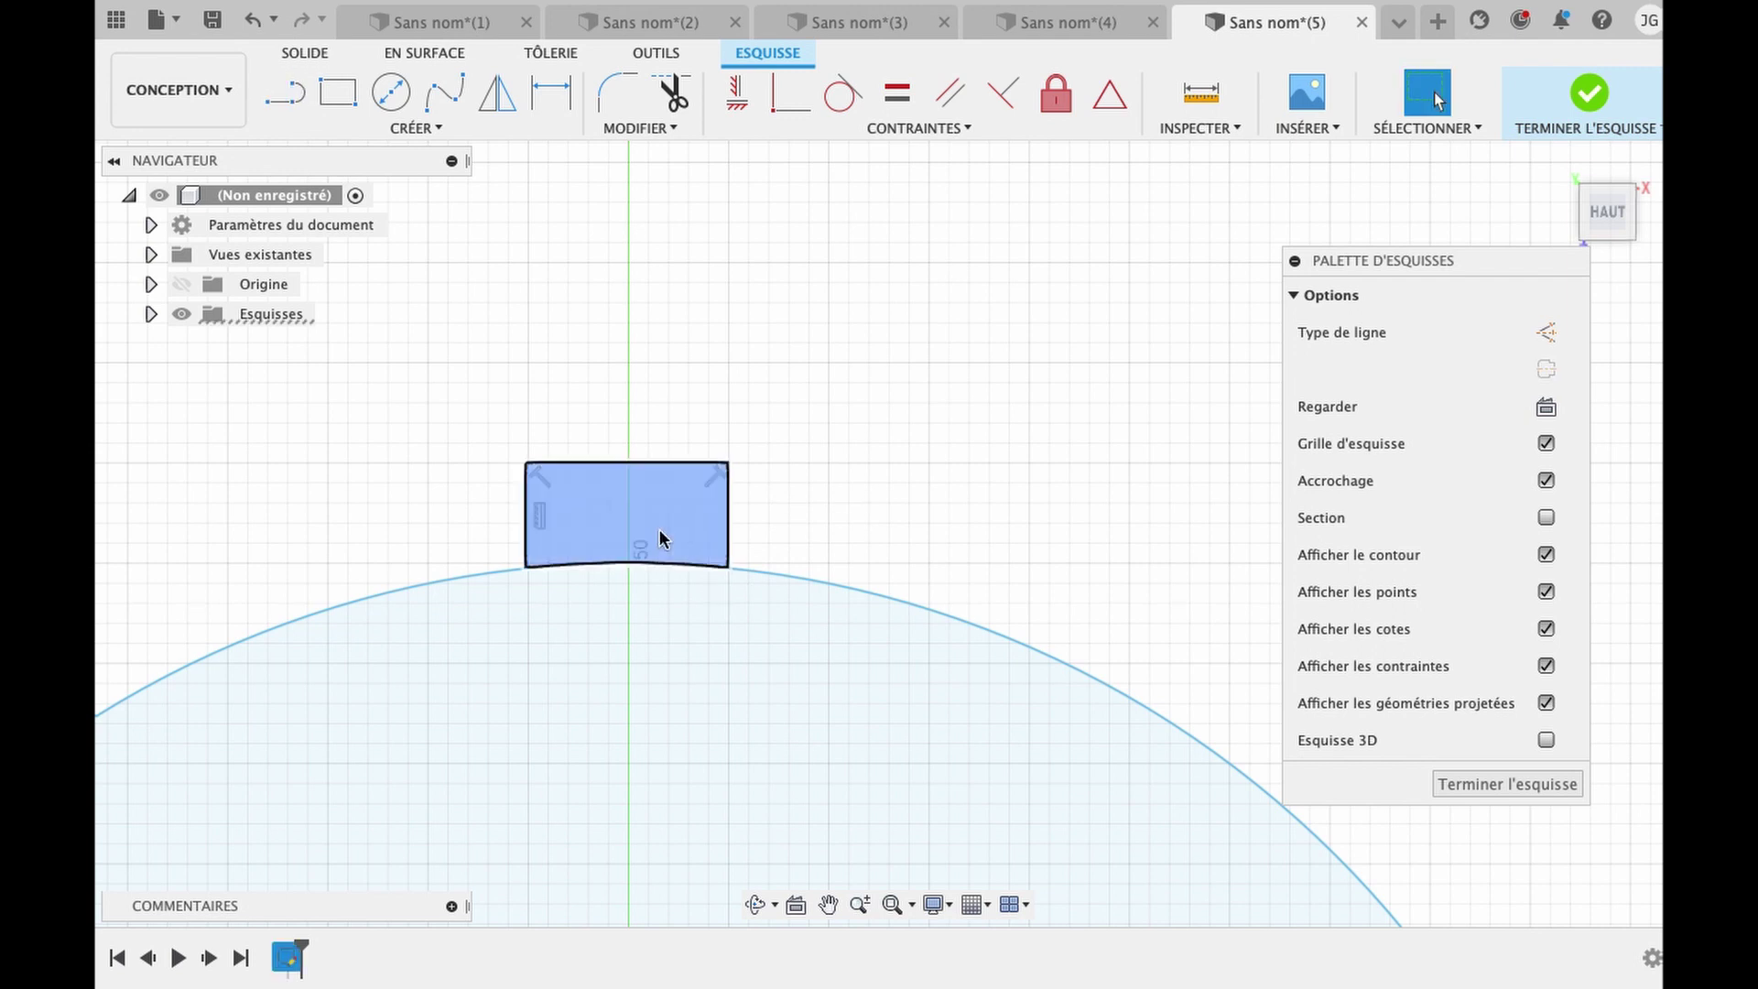
left_click(412, 128)
Start a circular pattern of the tooth's three edges around the circle's centre.
left_click(425, 491)
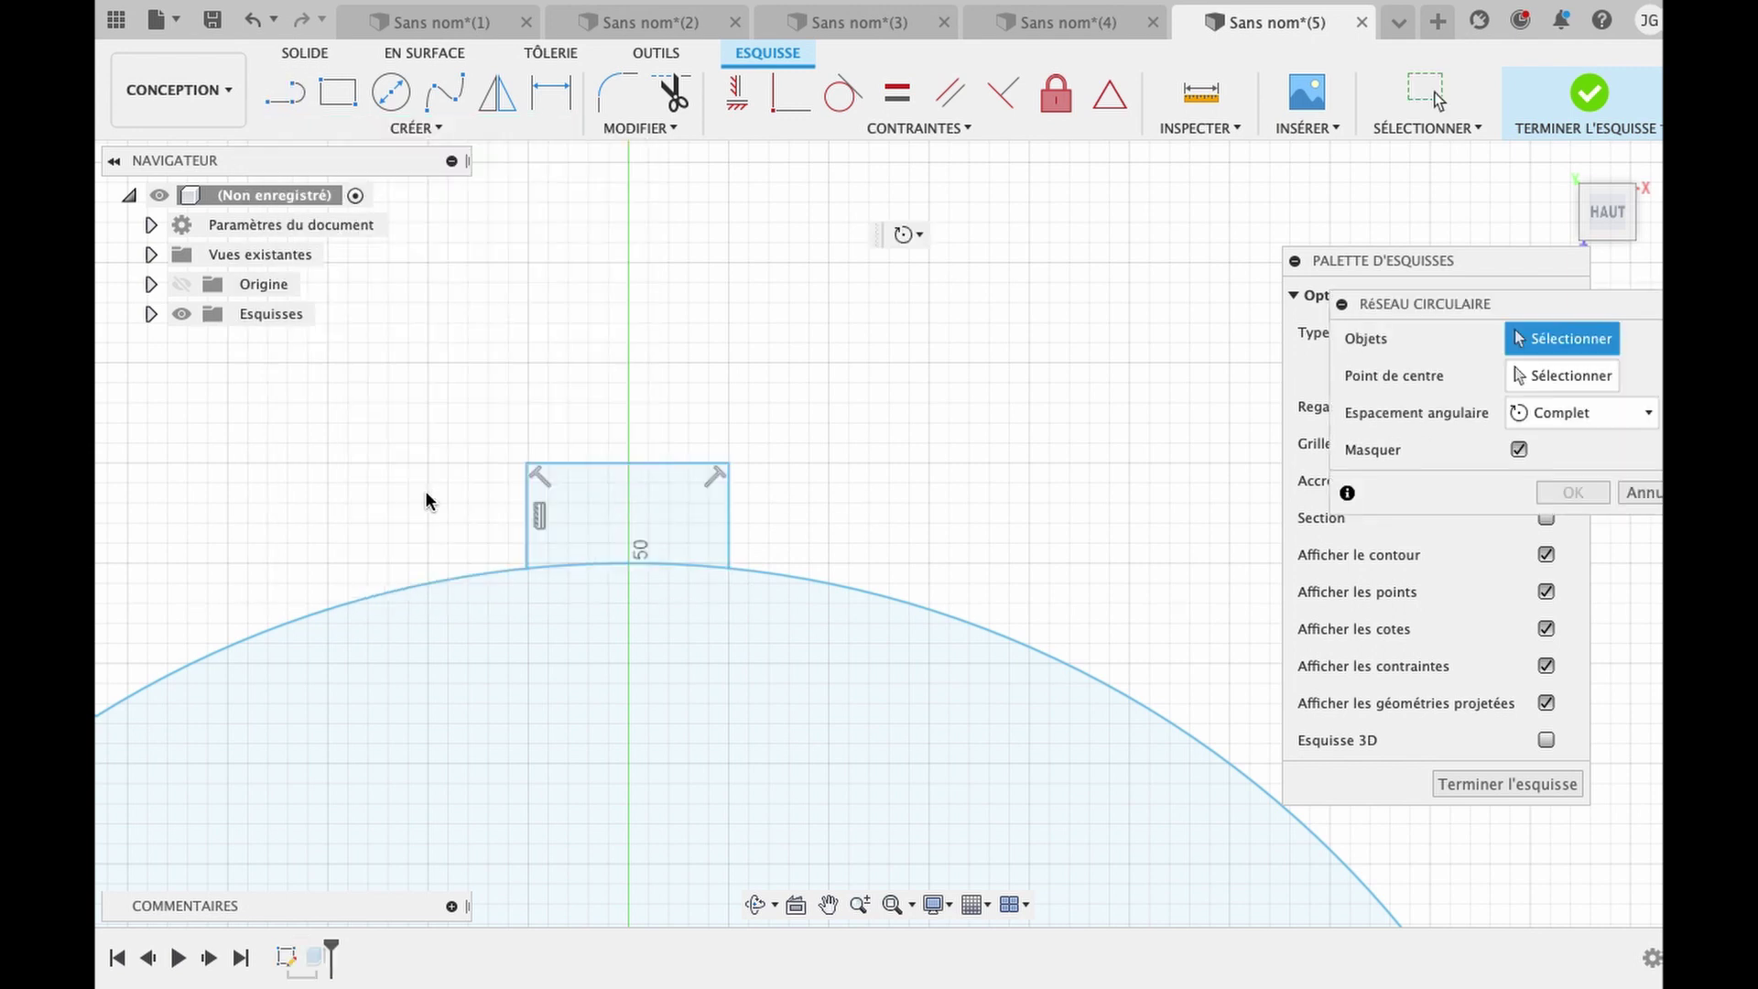
left_click(528, 513)
left_click(583, 464)
left_click(730, 527)
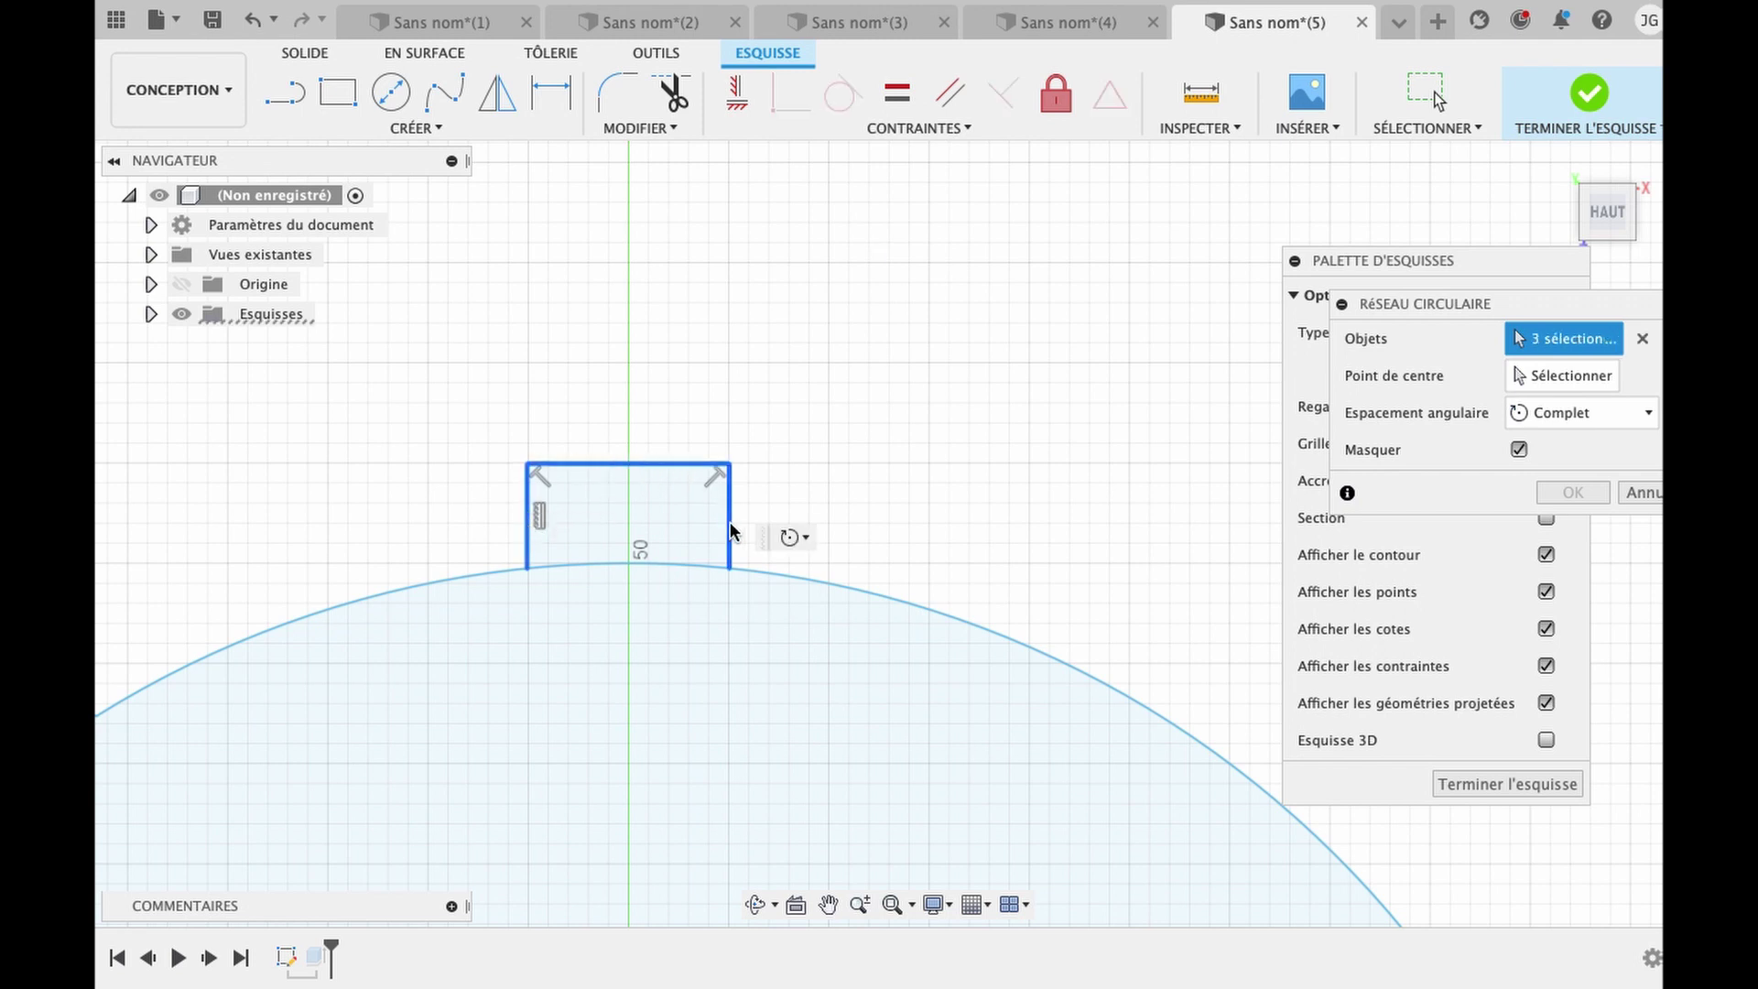
left_click(1558, 383)
scroll(988, 734, "down", 3)
scroll(987, 735, "down", 3)
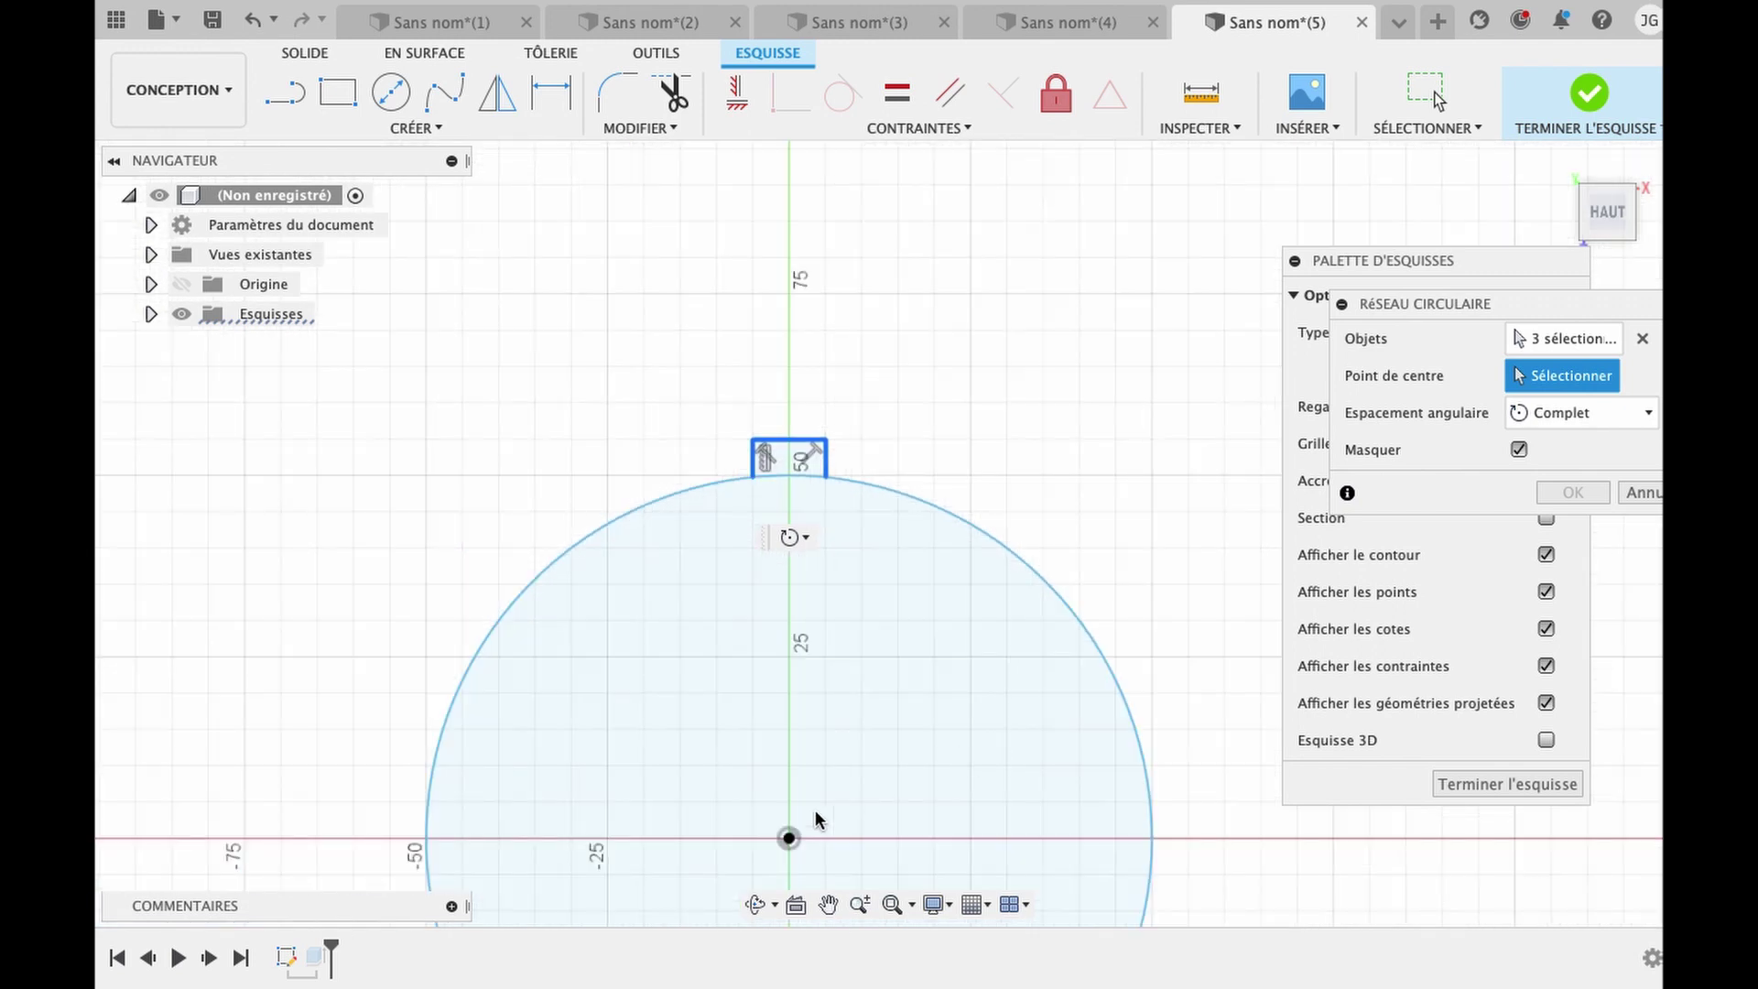
left_click(788, 838)
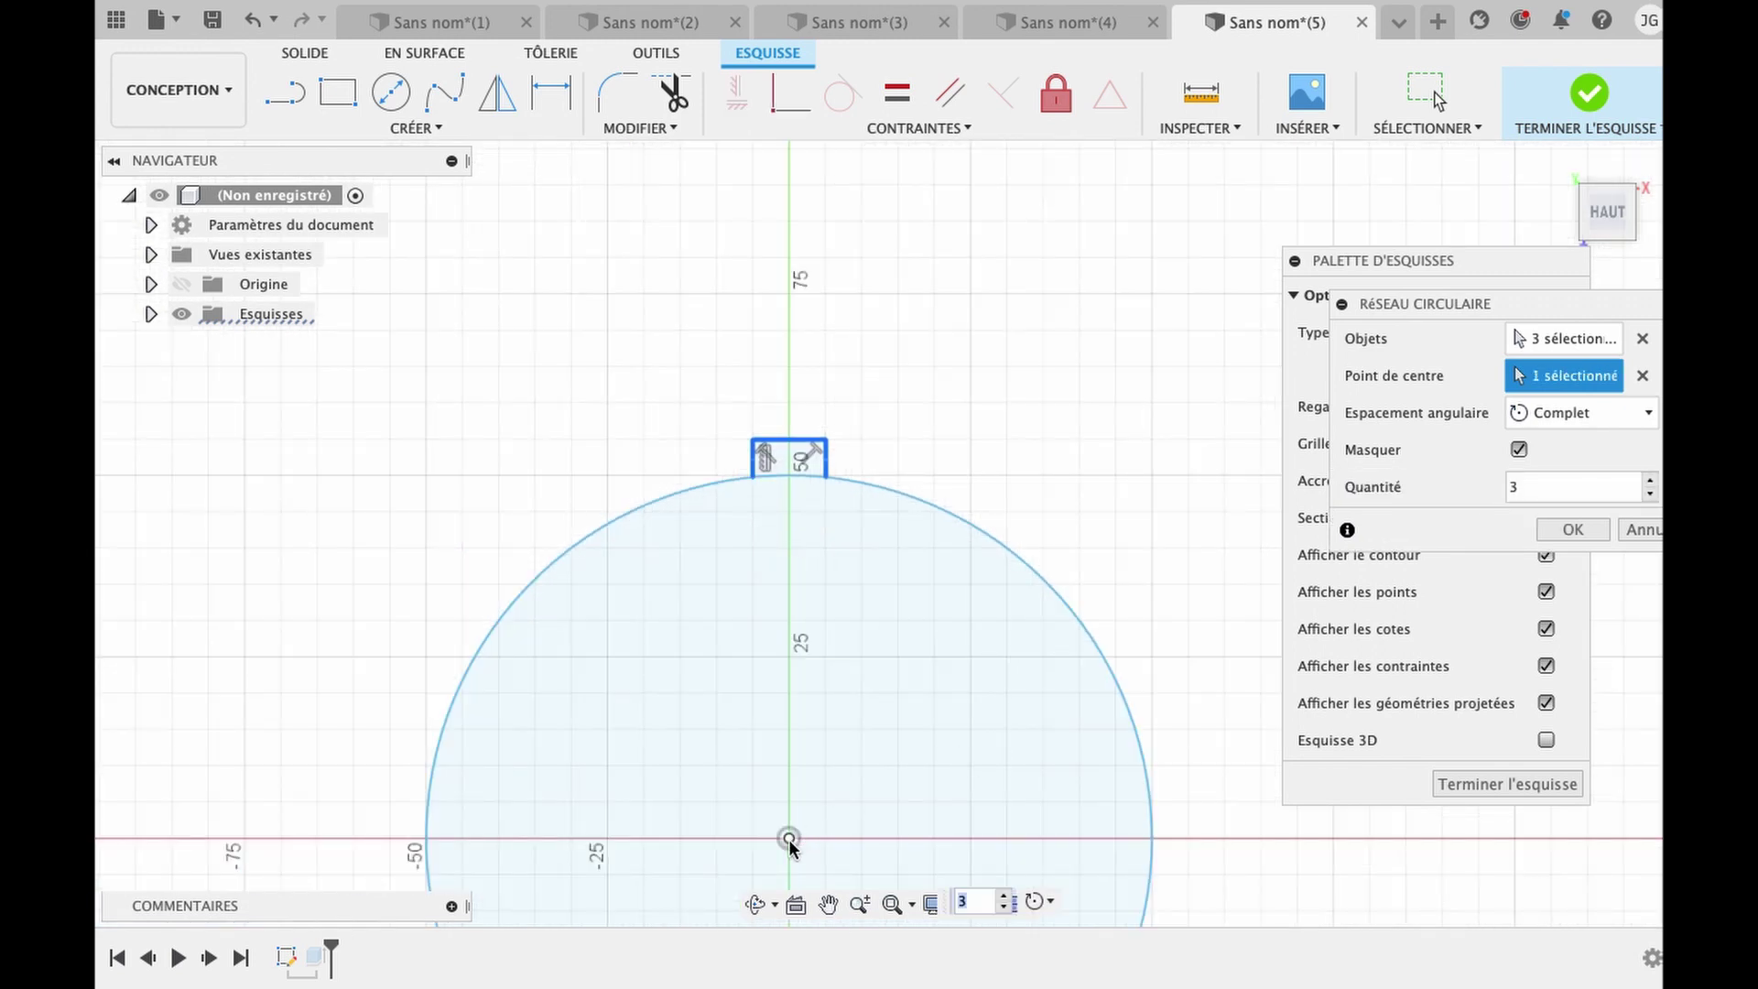
Keep full-circle spacing, set the quantity to 14 and confirm the pattern.
left_click(1571, 414)
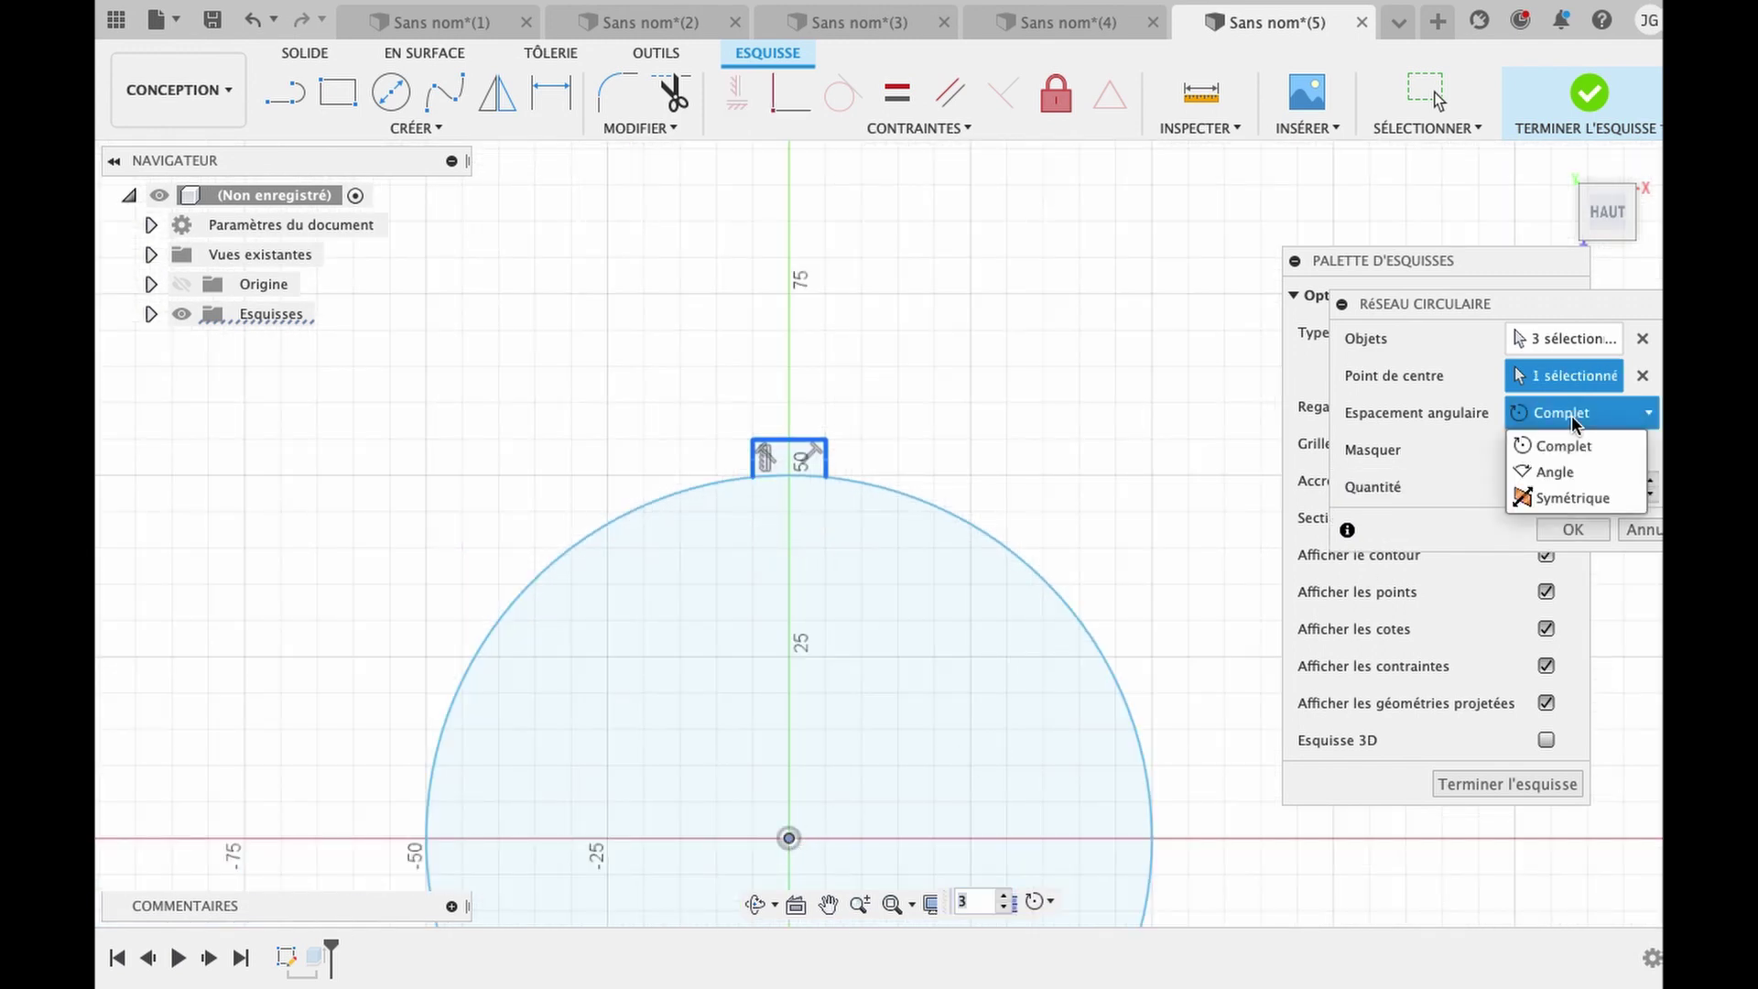
left_click(1575, 425)
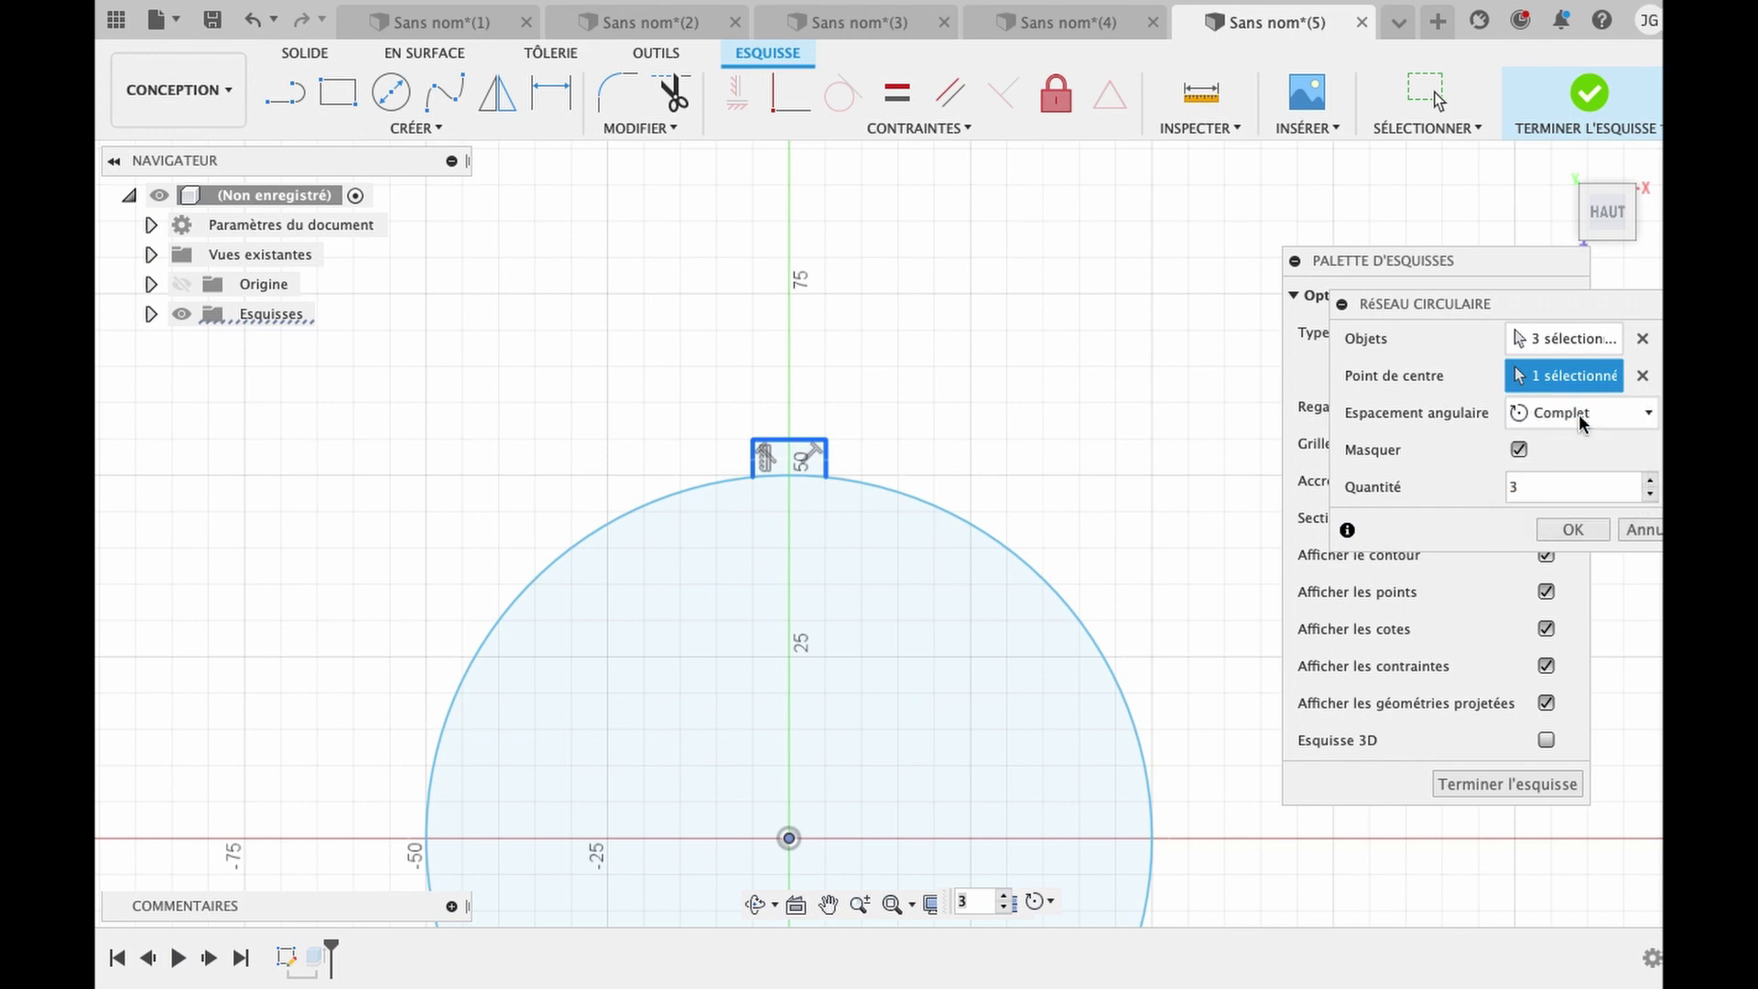
left_click(1651, 483)
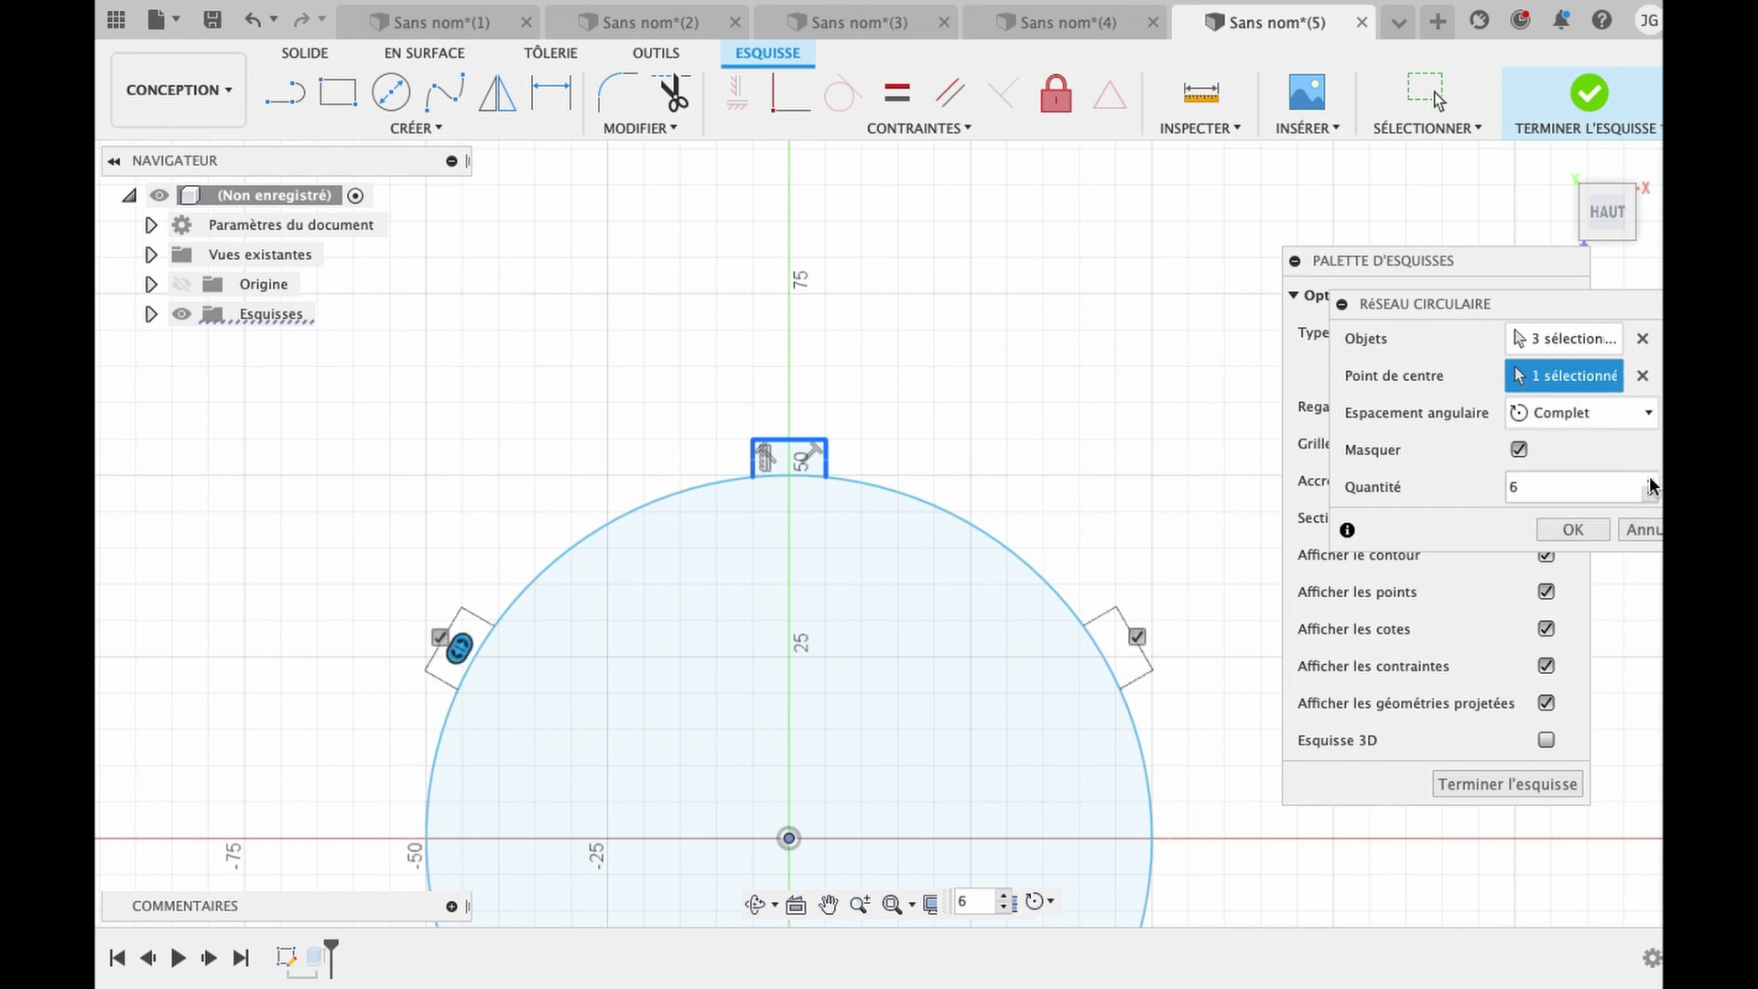
left_click(1651, 483)
left_click(1651, 484)
type("12")
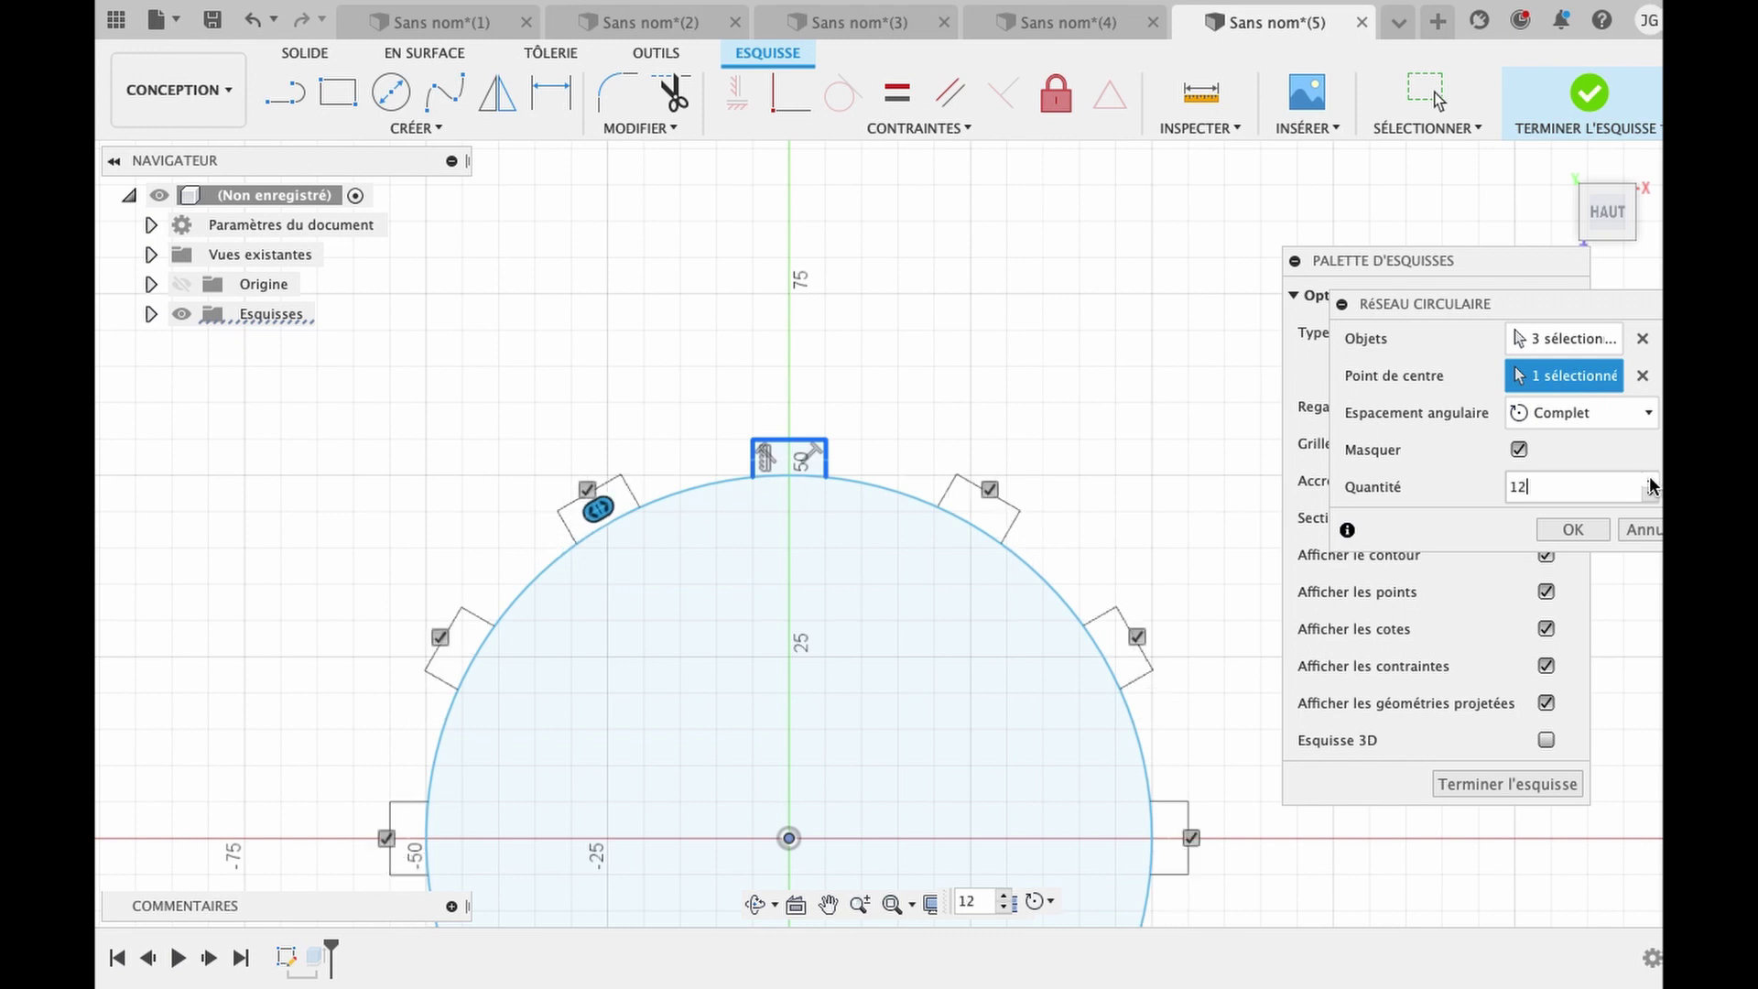
left_click(1651, 484)
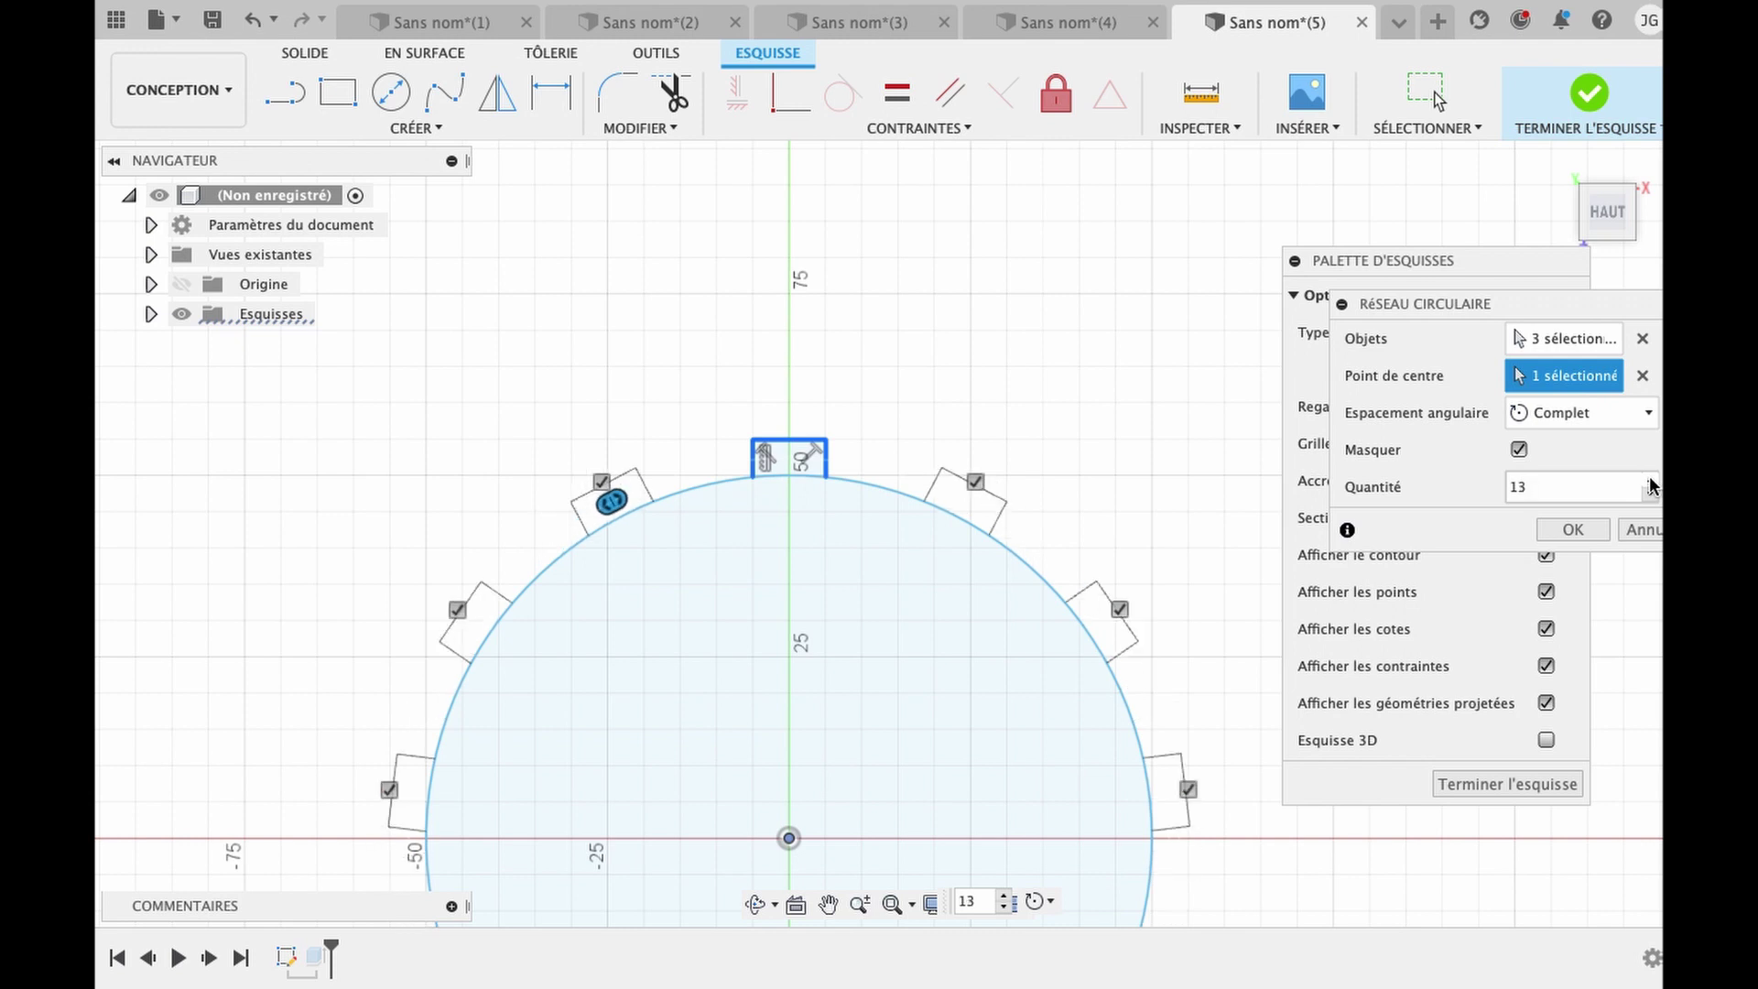
left_click(1652, 483)
left_click(1574, 530)
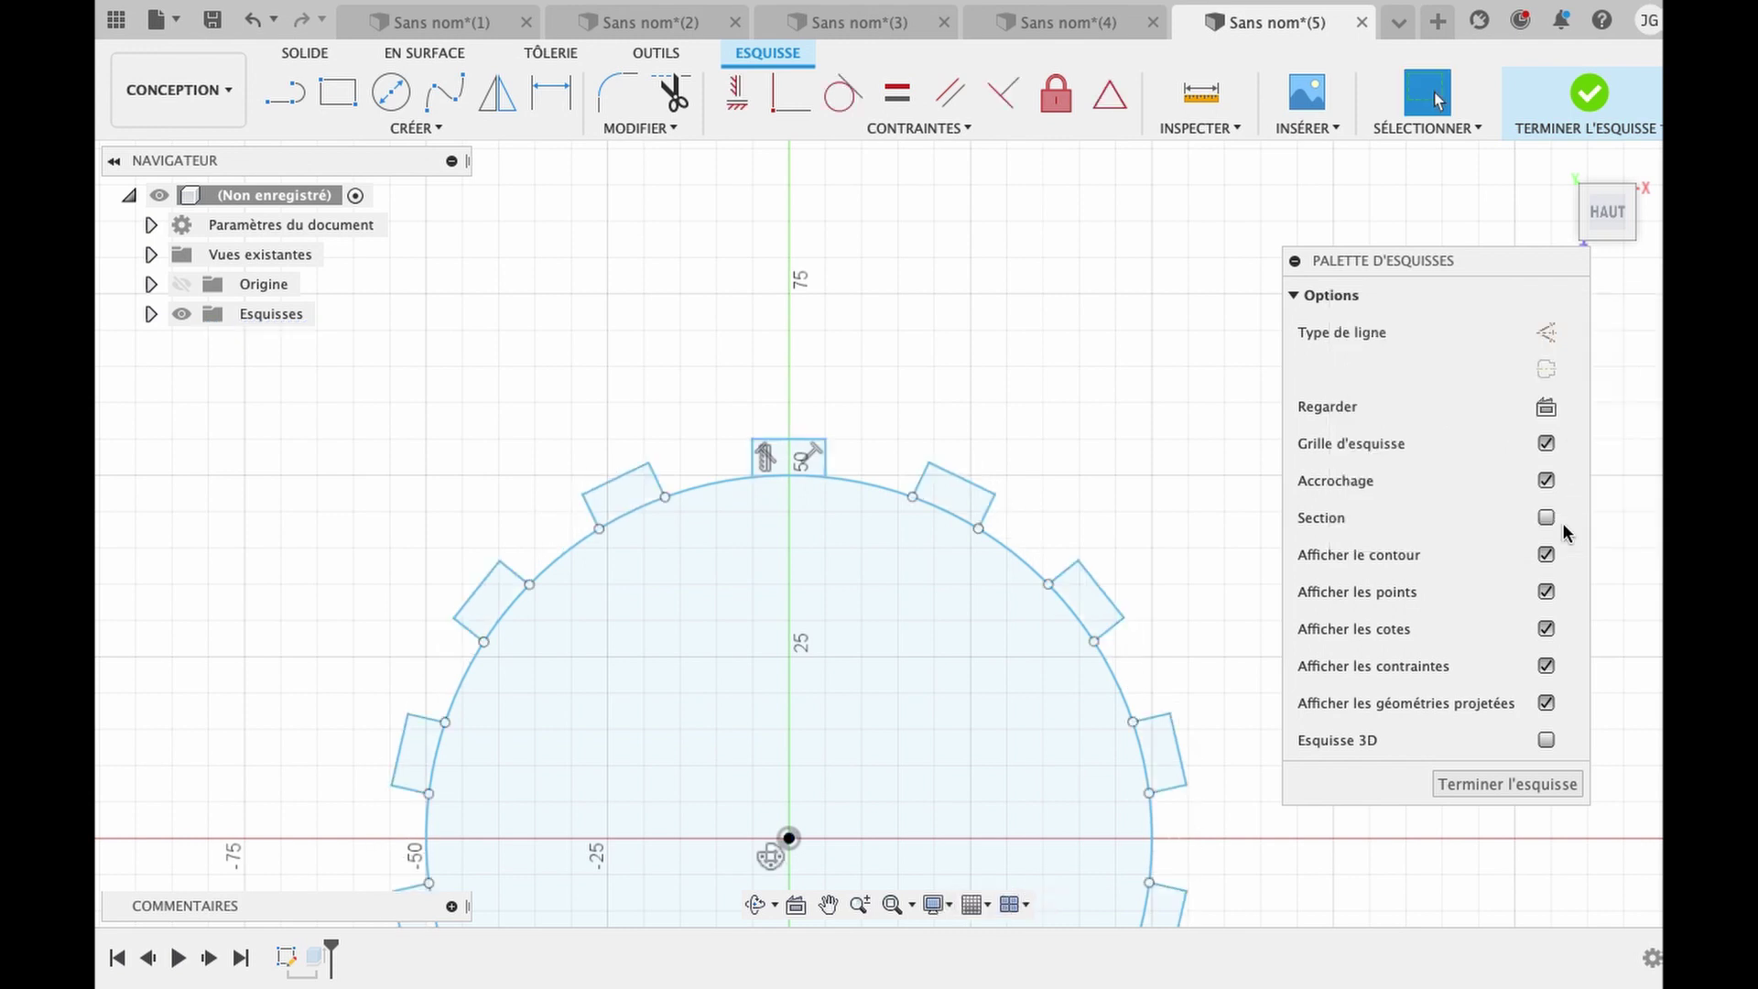
Window-select the disc and all tooth profiles.
scroll(1018, 639, "down", 3)
middle_click_drag(1018, 639, 993, 533)
left_click_drag(467, 274, 1121, 850)
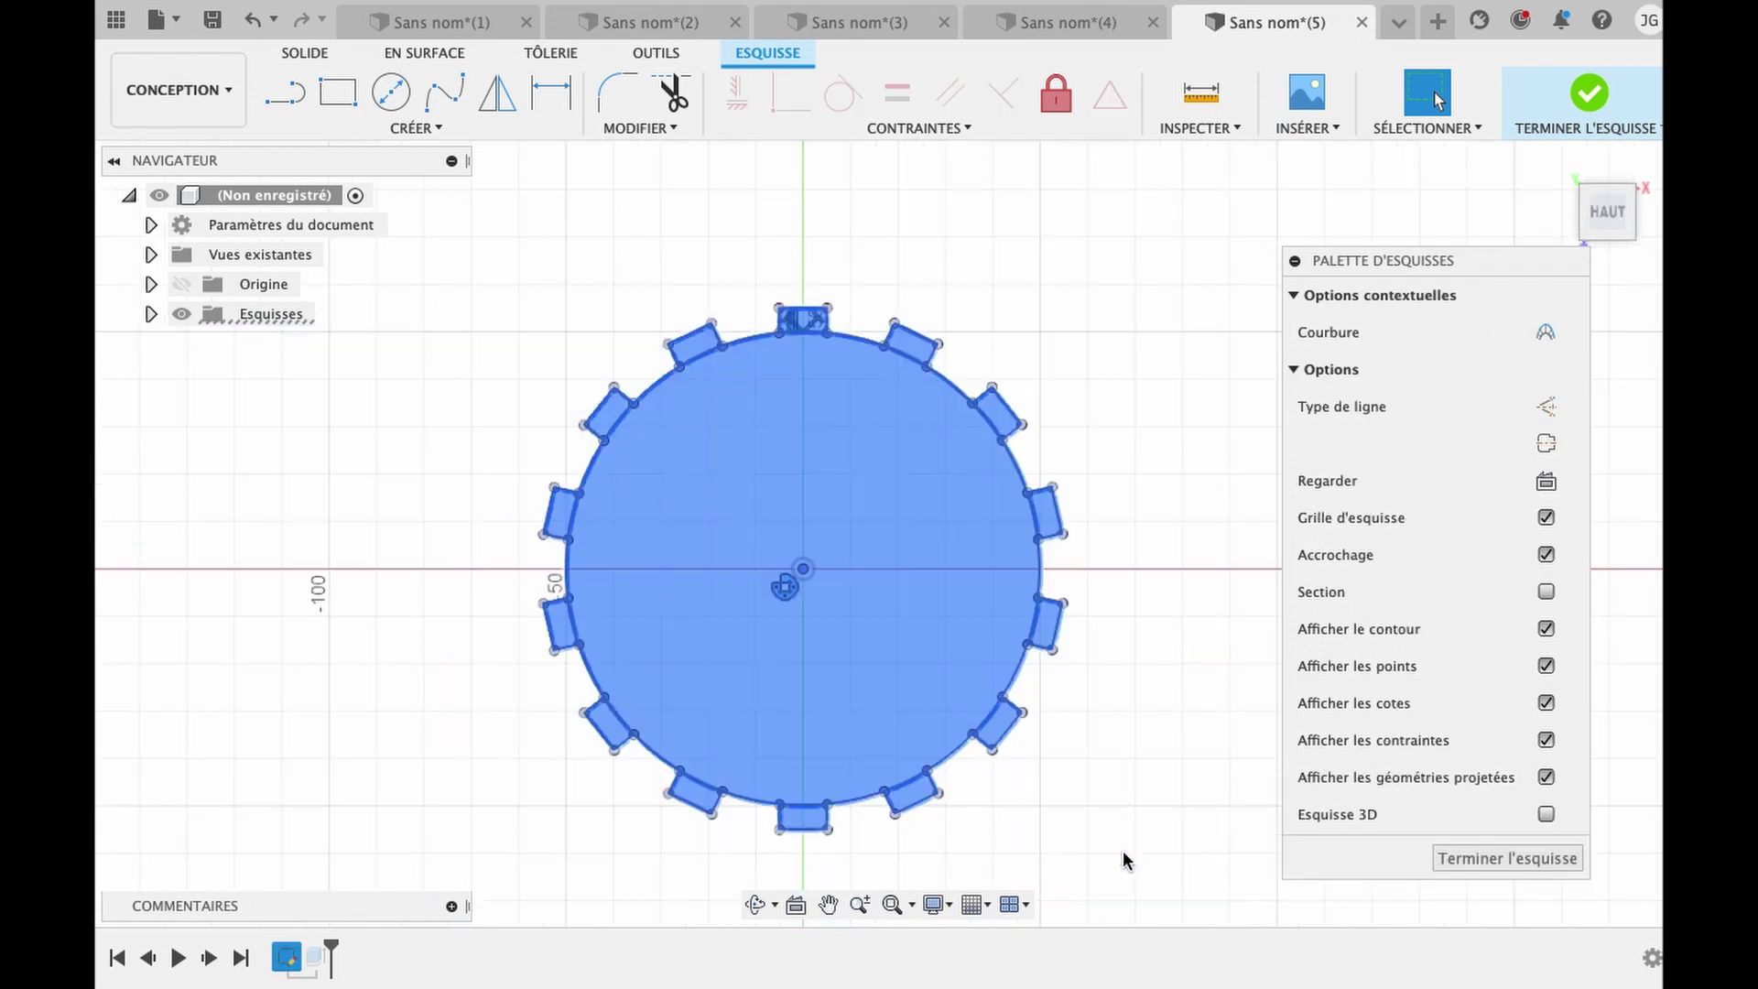
Extrude all the profiles 20 mm into a solid toothed disc and orbit to inspect it.
key("e")
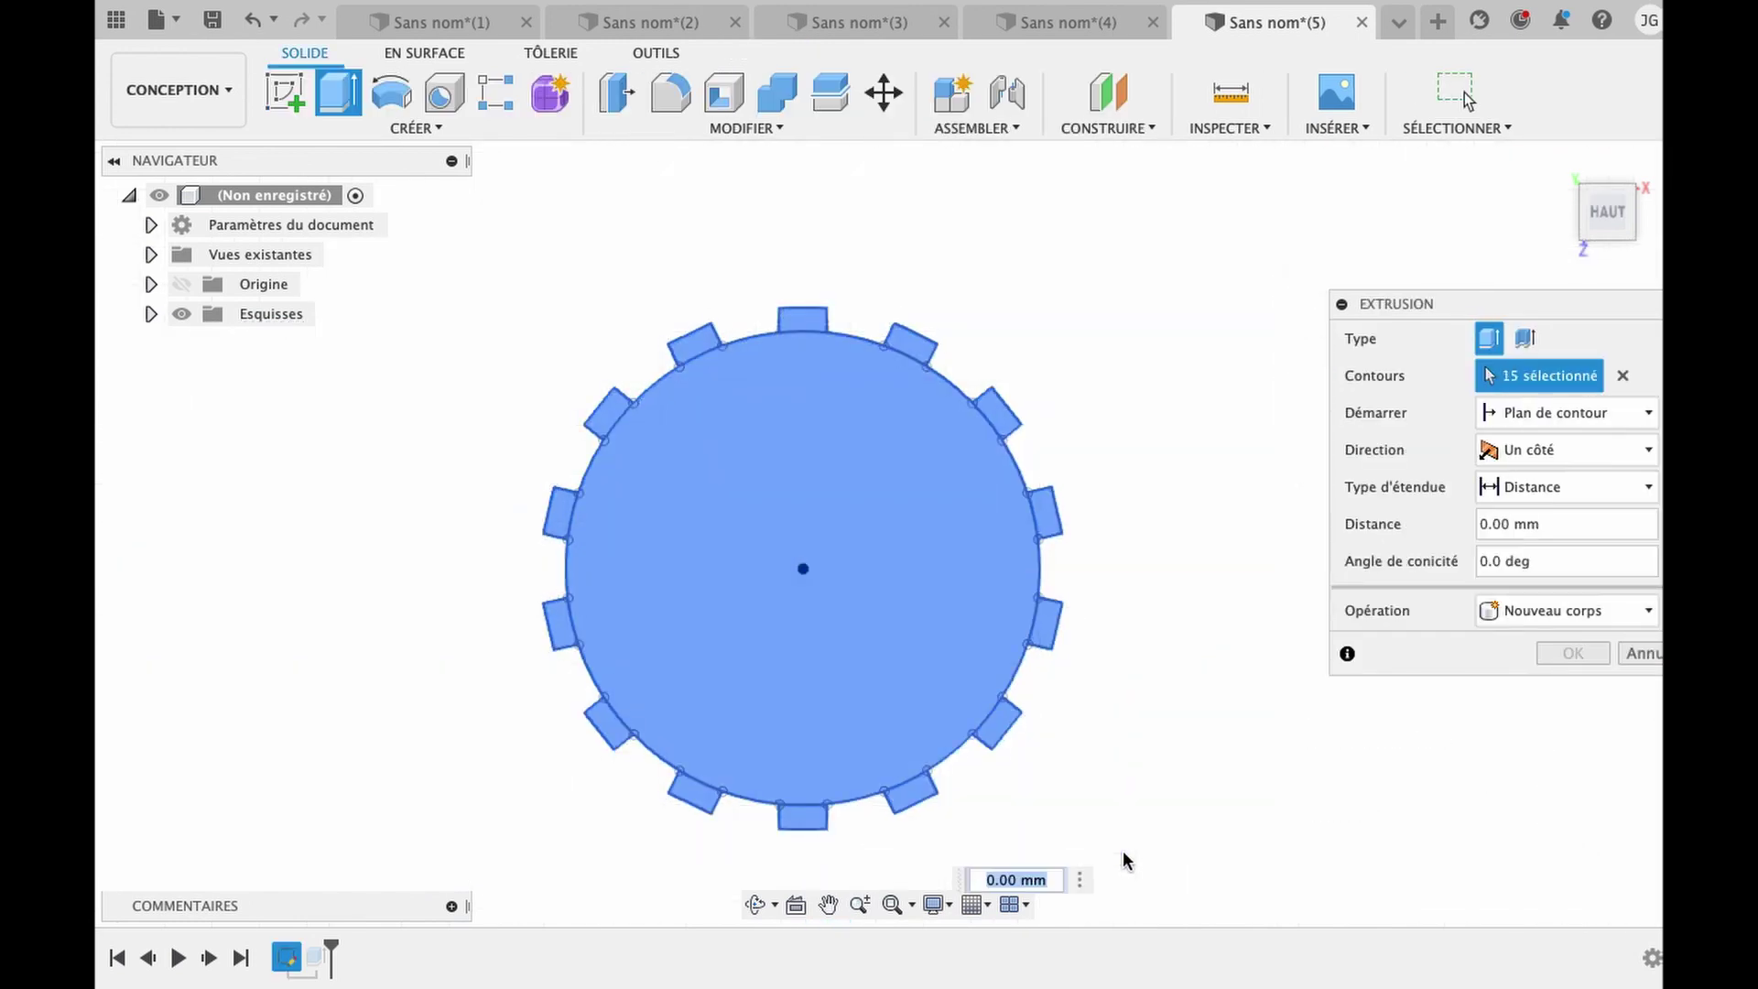
type("20")
key("Return")
left_click(756, 905)
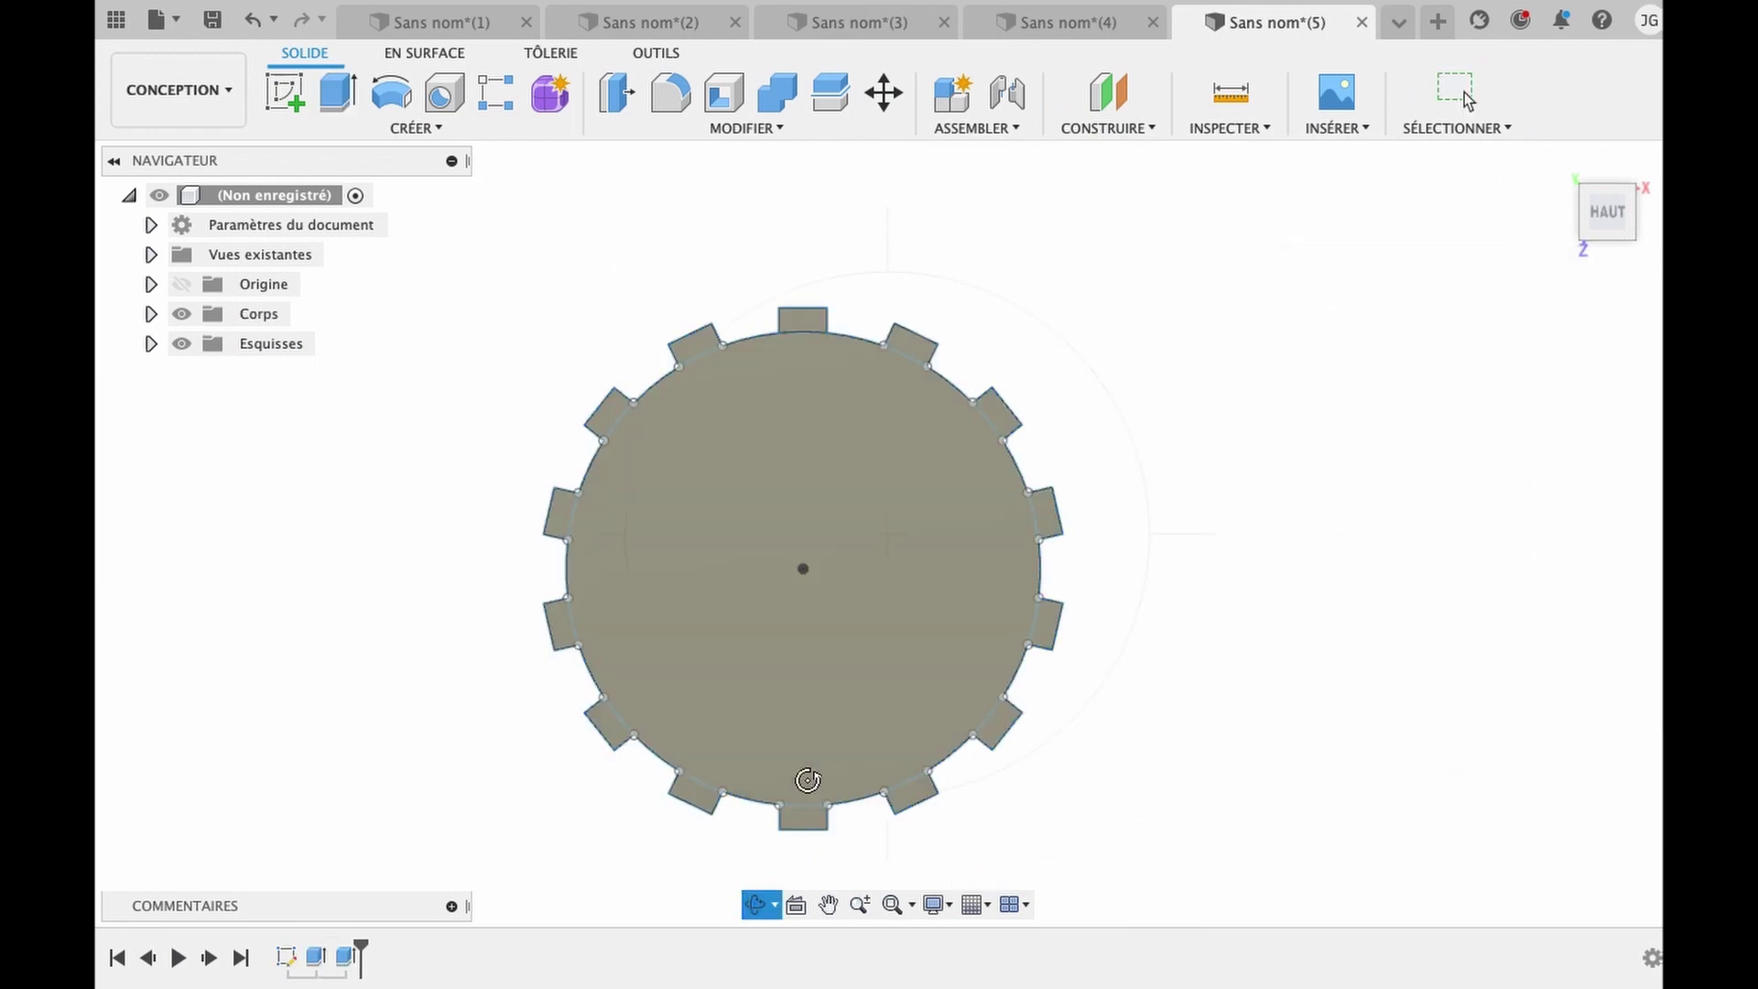
mouse_move(815, 769)
left_mouse_down()
mouse_move(841, 609)
mouse_move(838, 696)
left_mouse_up()
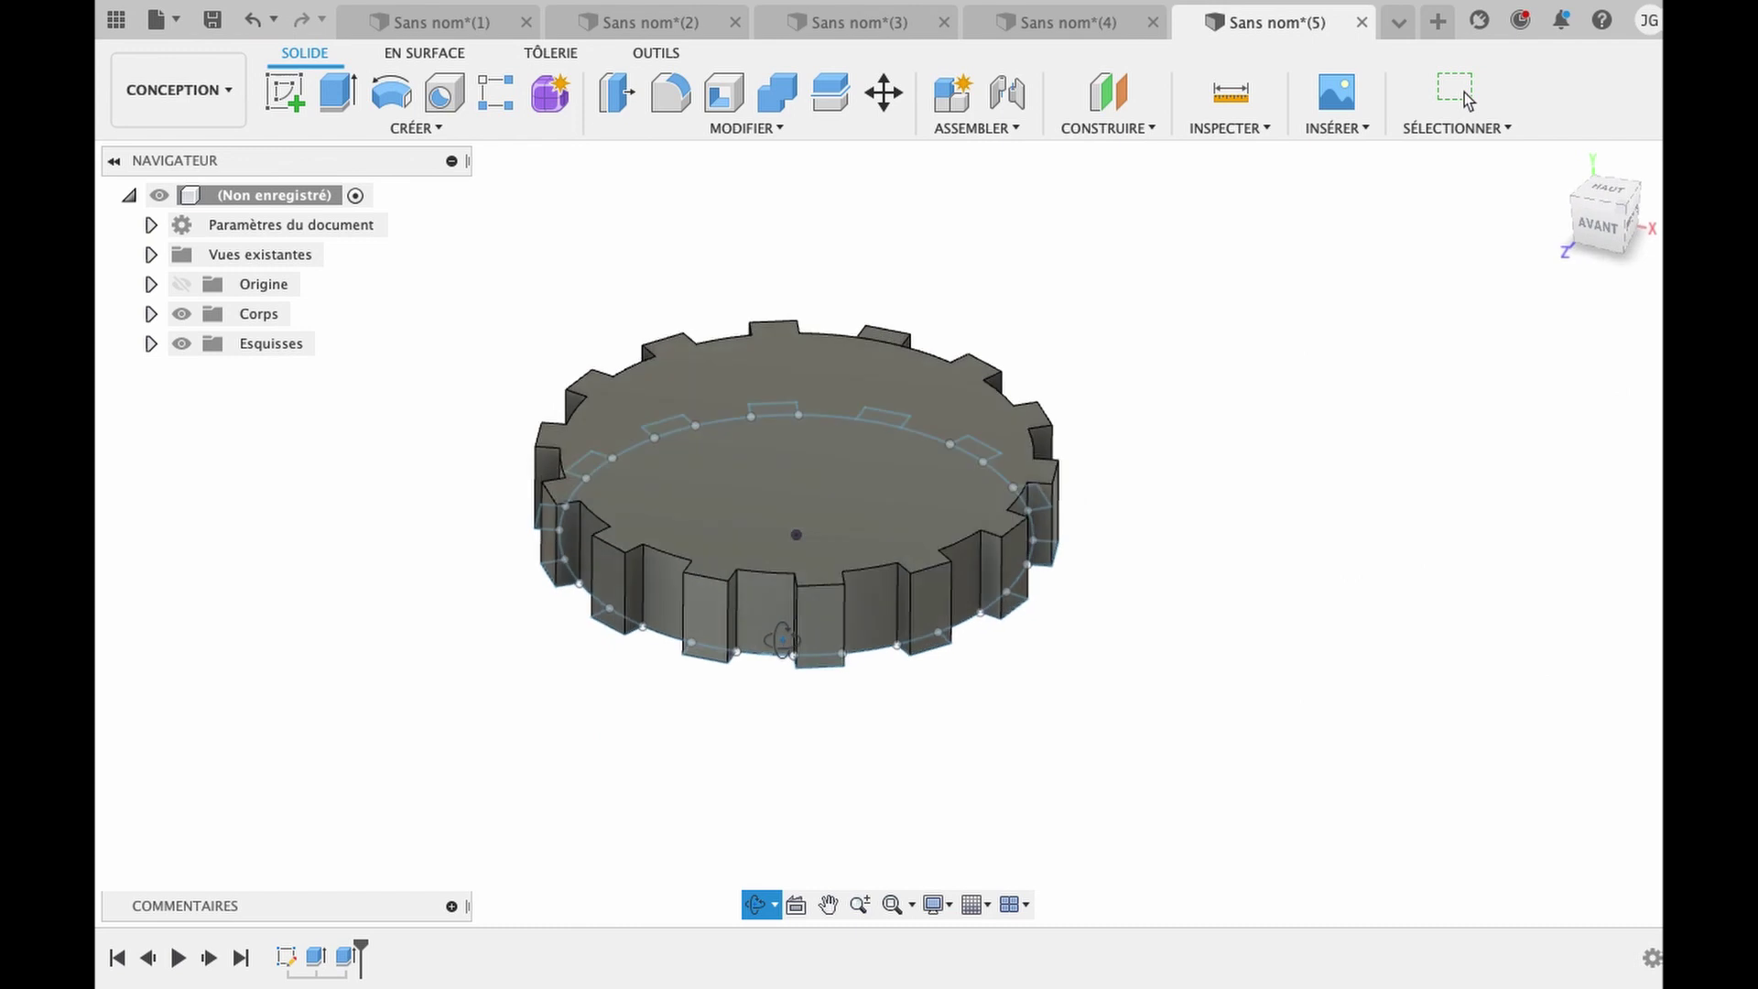
key("Escape")
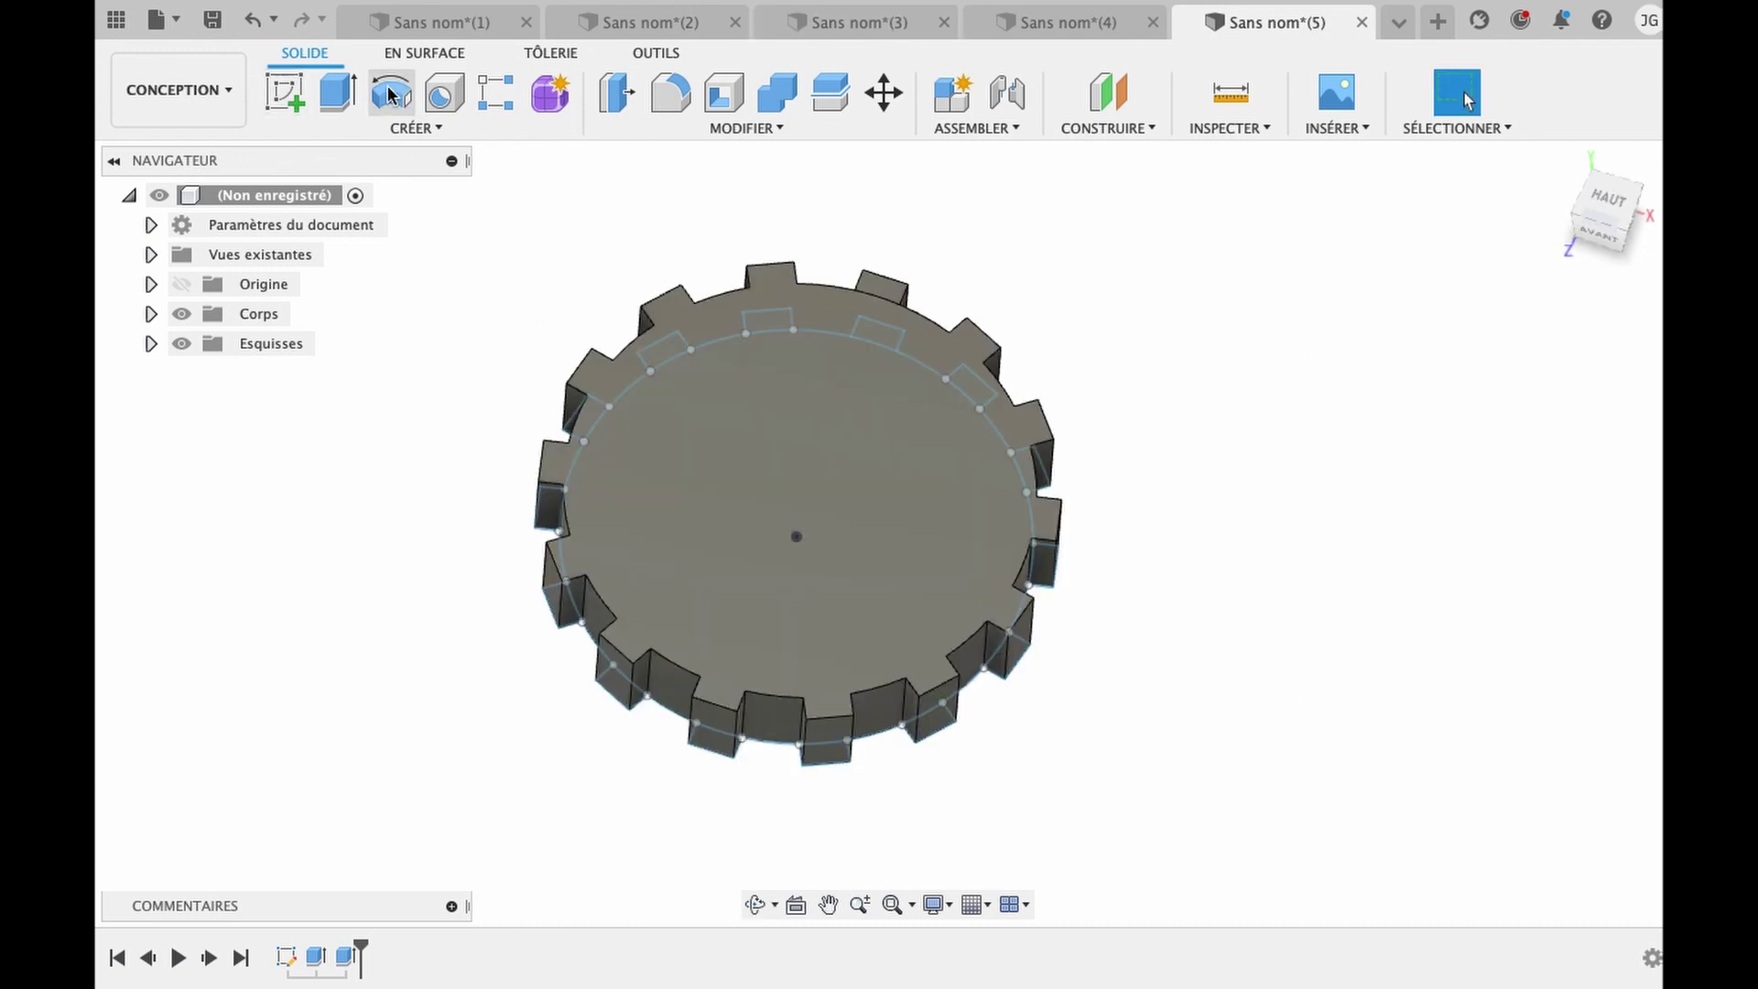
Start a sketch on the gear's top face and draw a circle centred on the gear.
left_click(284, 92)
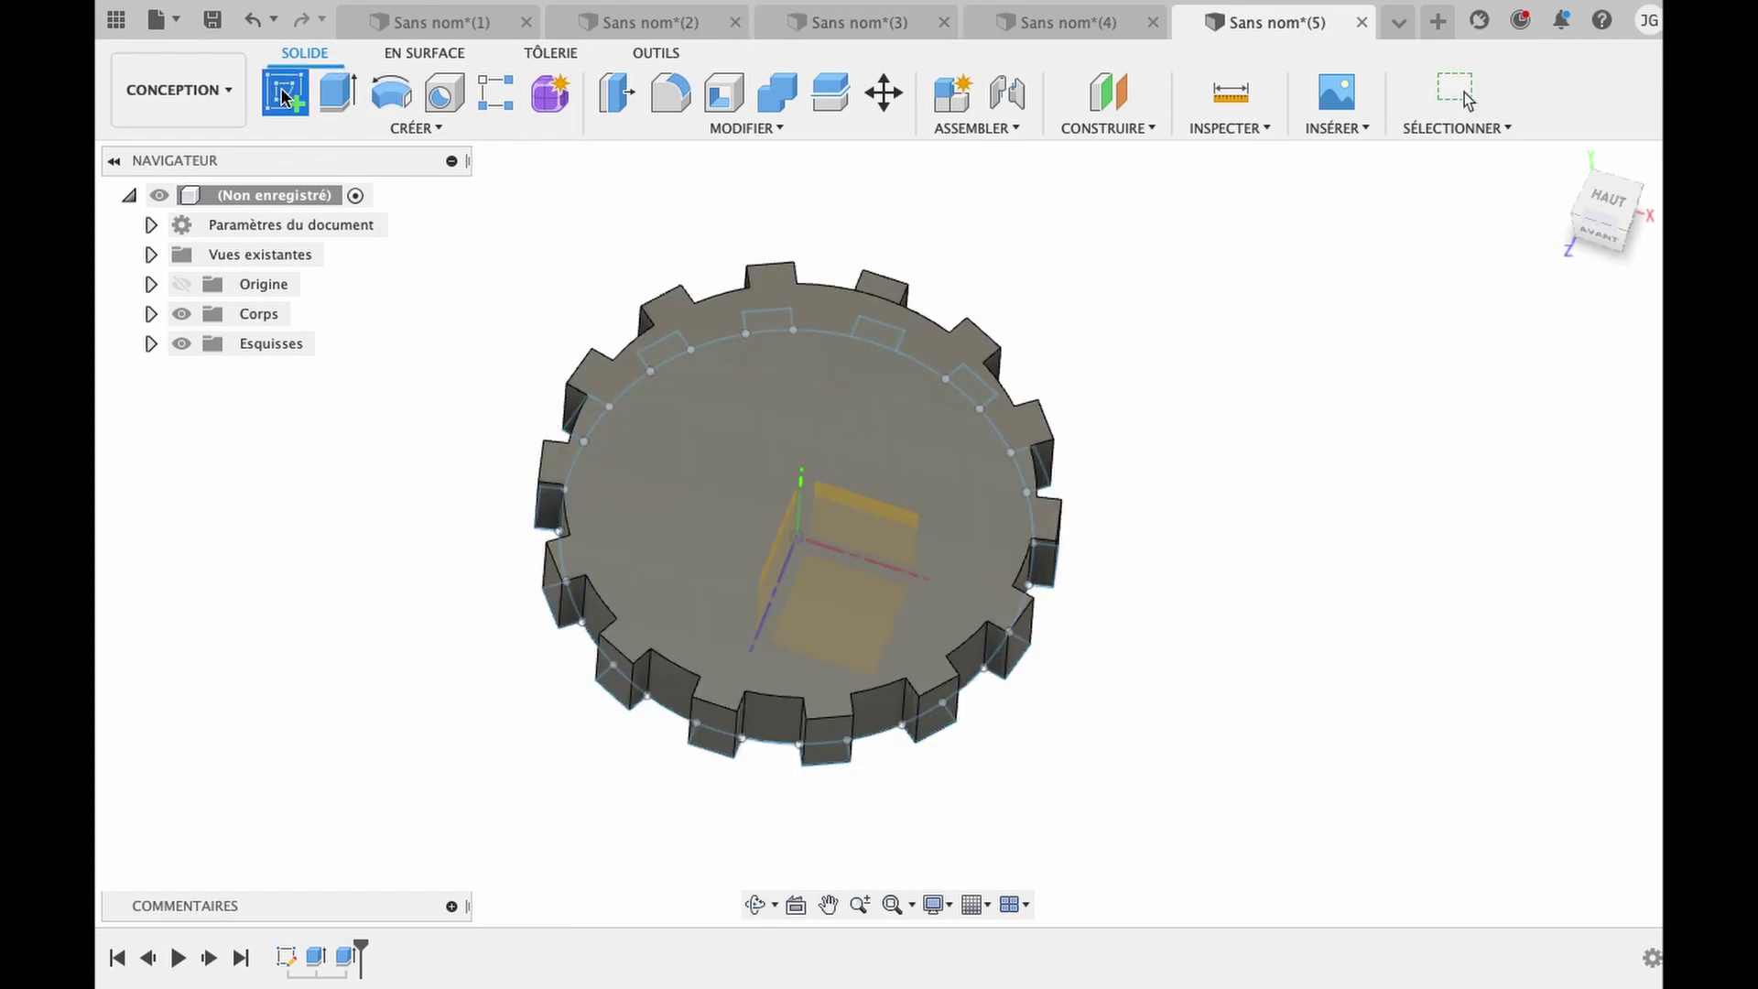
left_click(842, 443)
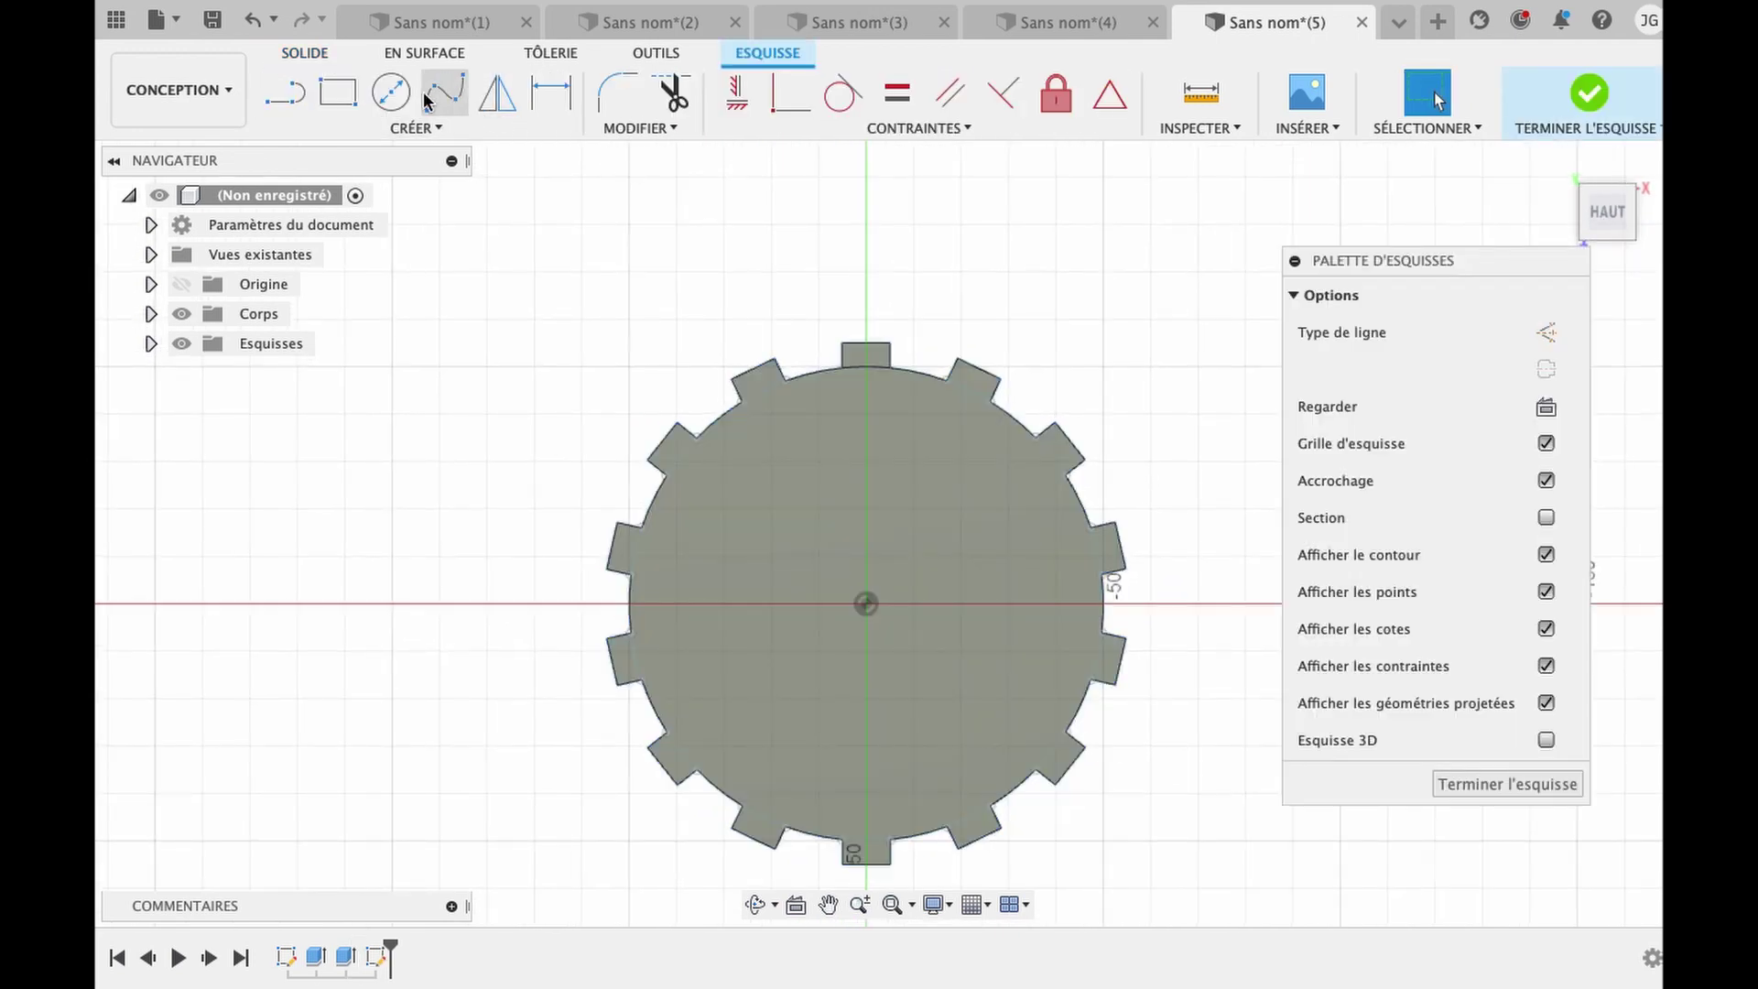
left_click(391, 91)
left_click(866, 604)
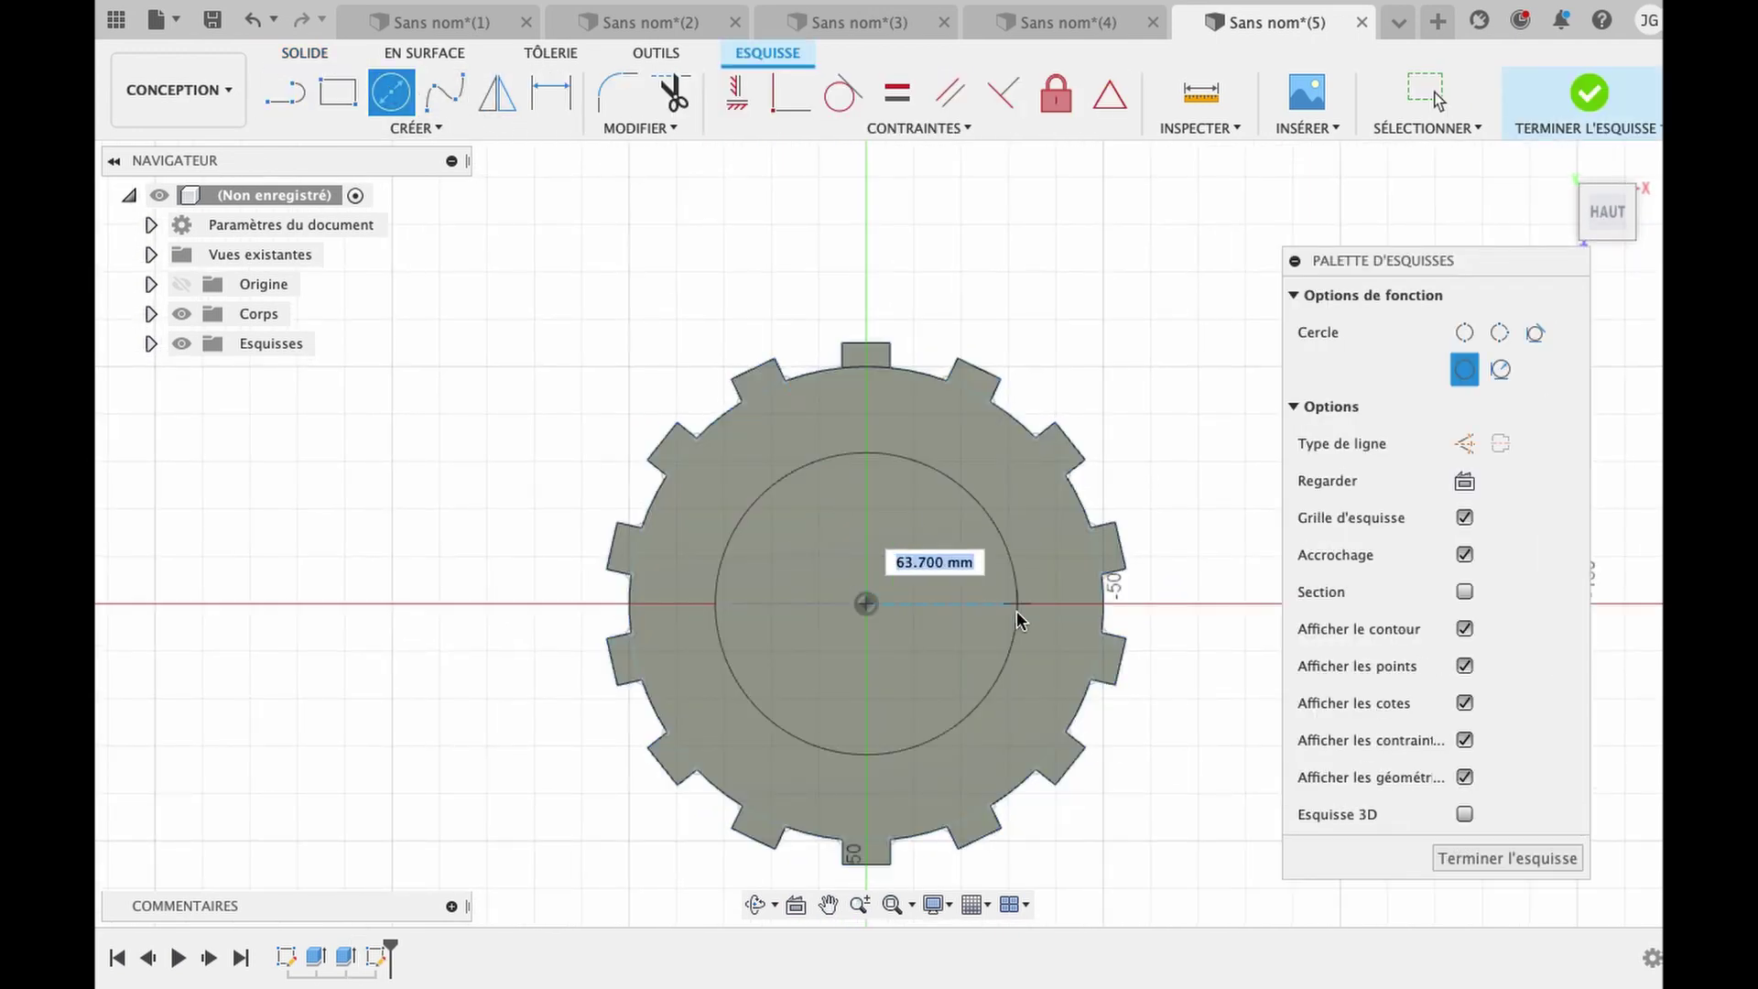
left_click(1011, 604)
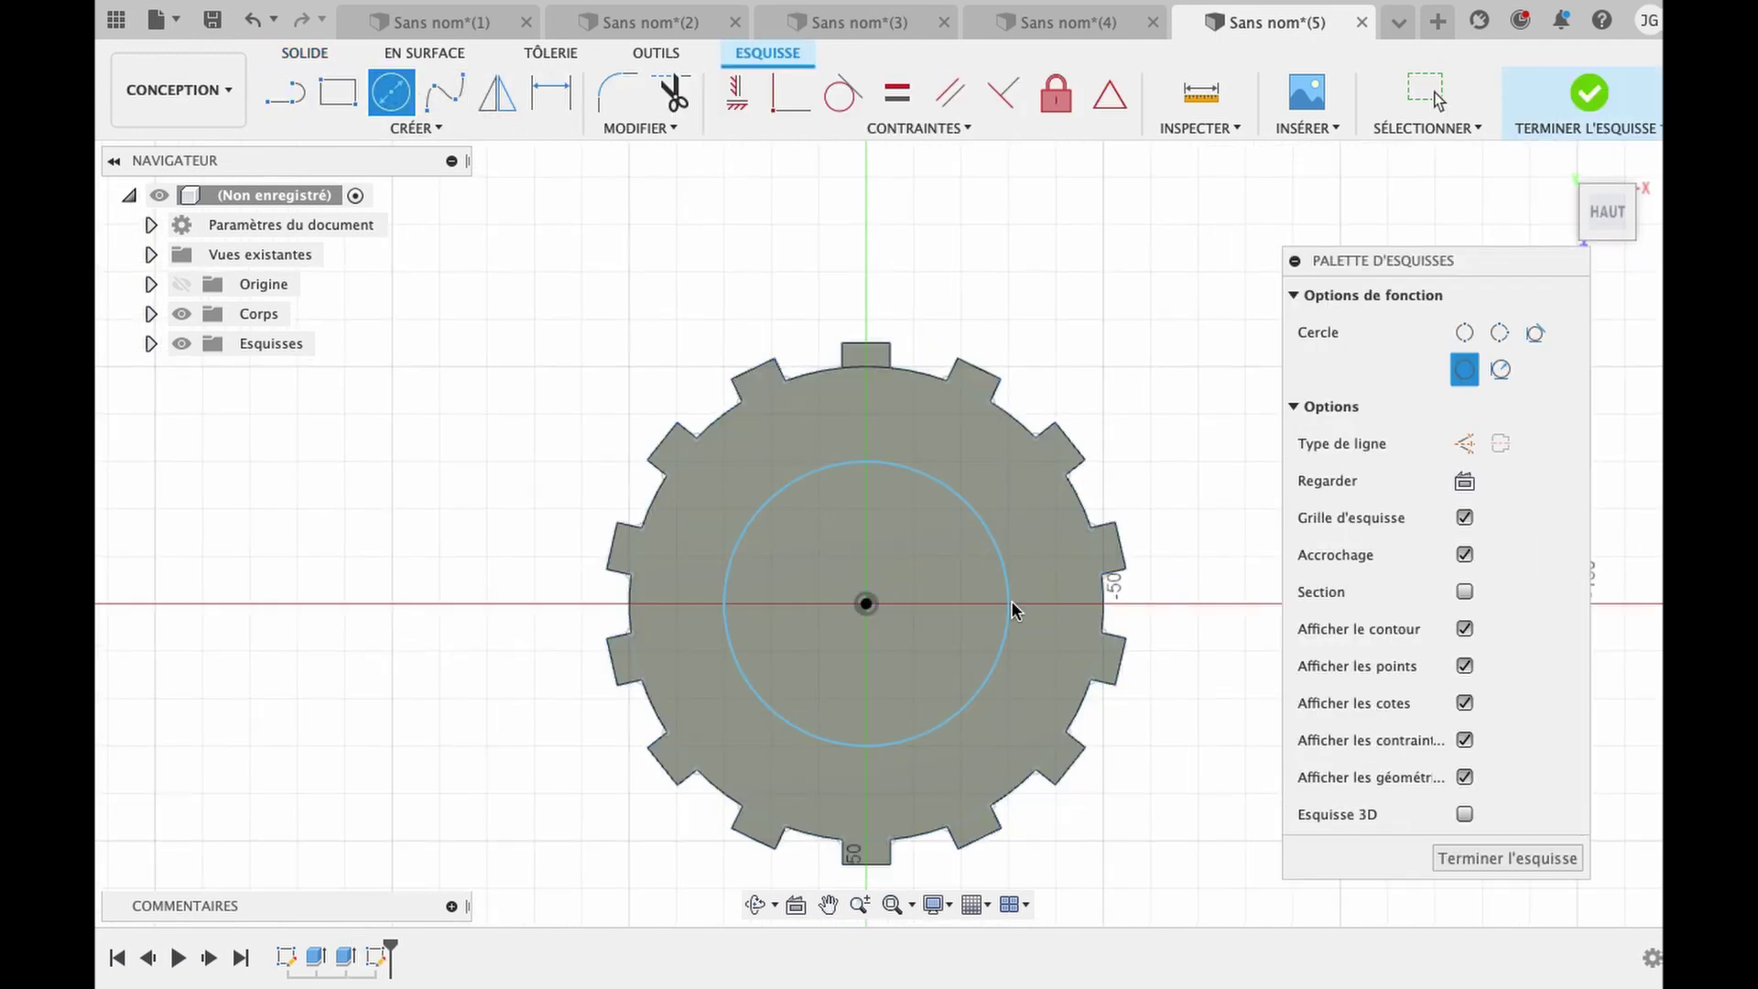
key("Escape")
Draw two lines forming a V notch at the circle's top, then finish the sketch.
scroll(863, 352, "up", 5)
key("l")
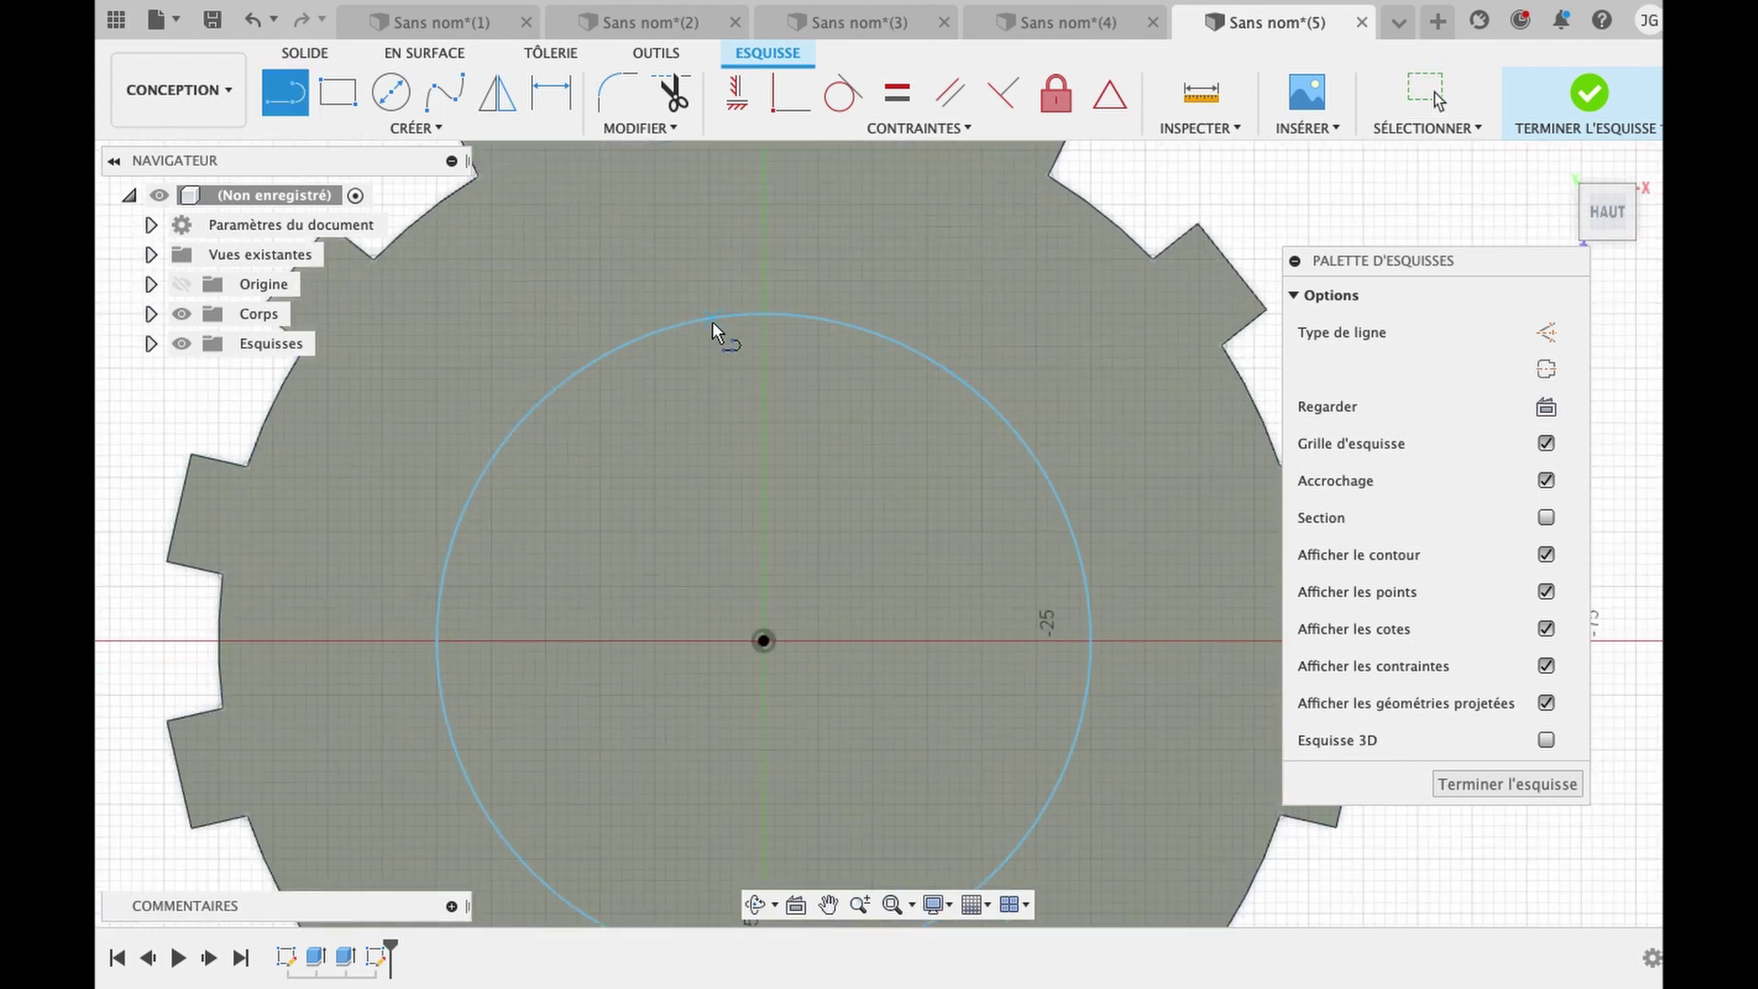
left_click(710, 321)
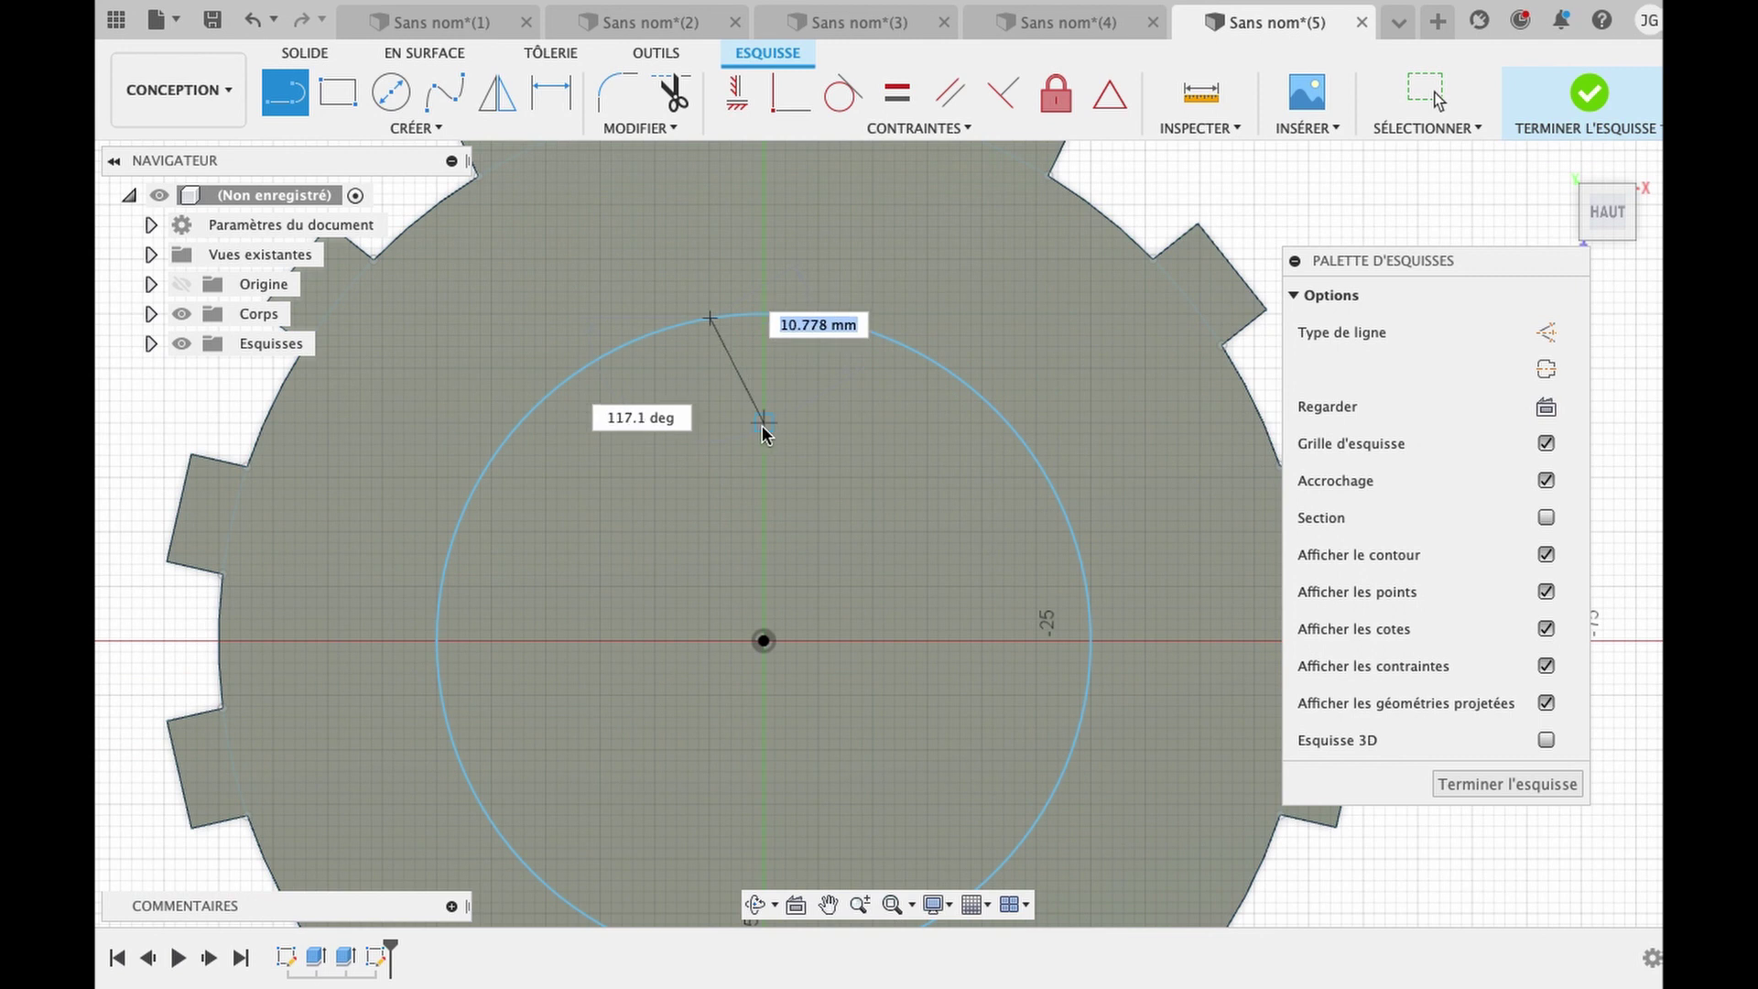
left_click(762, 425)
left_click(821, 323)
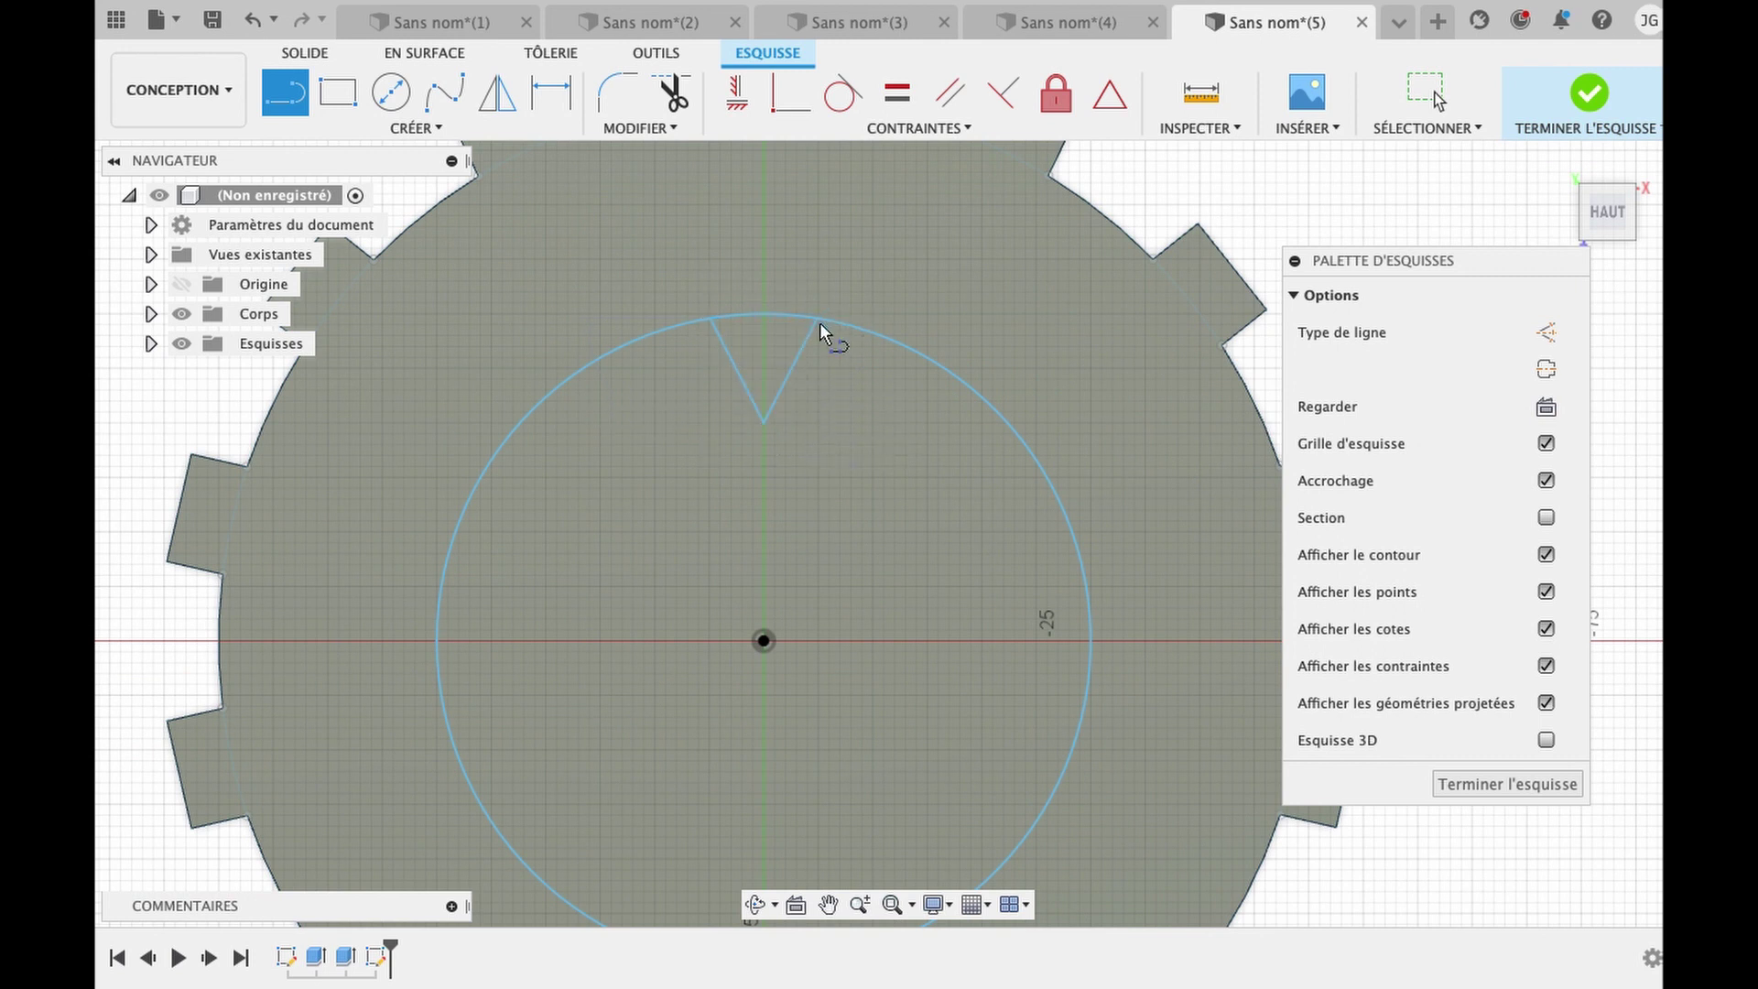
key("Escape")
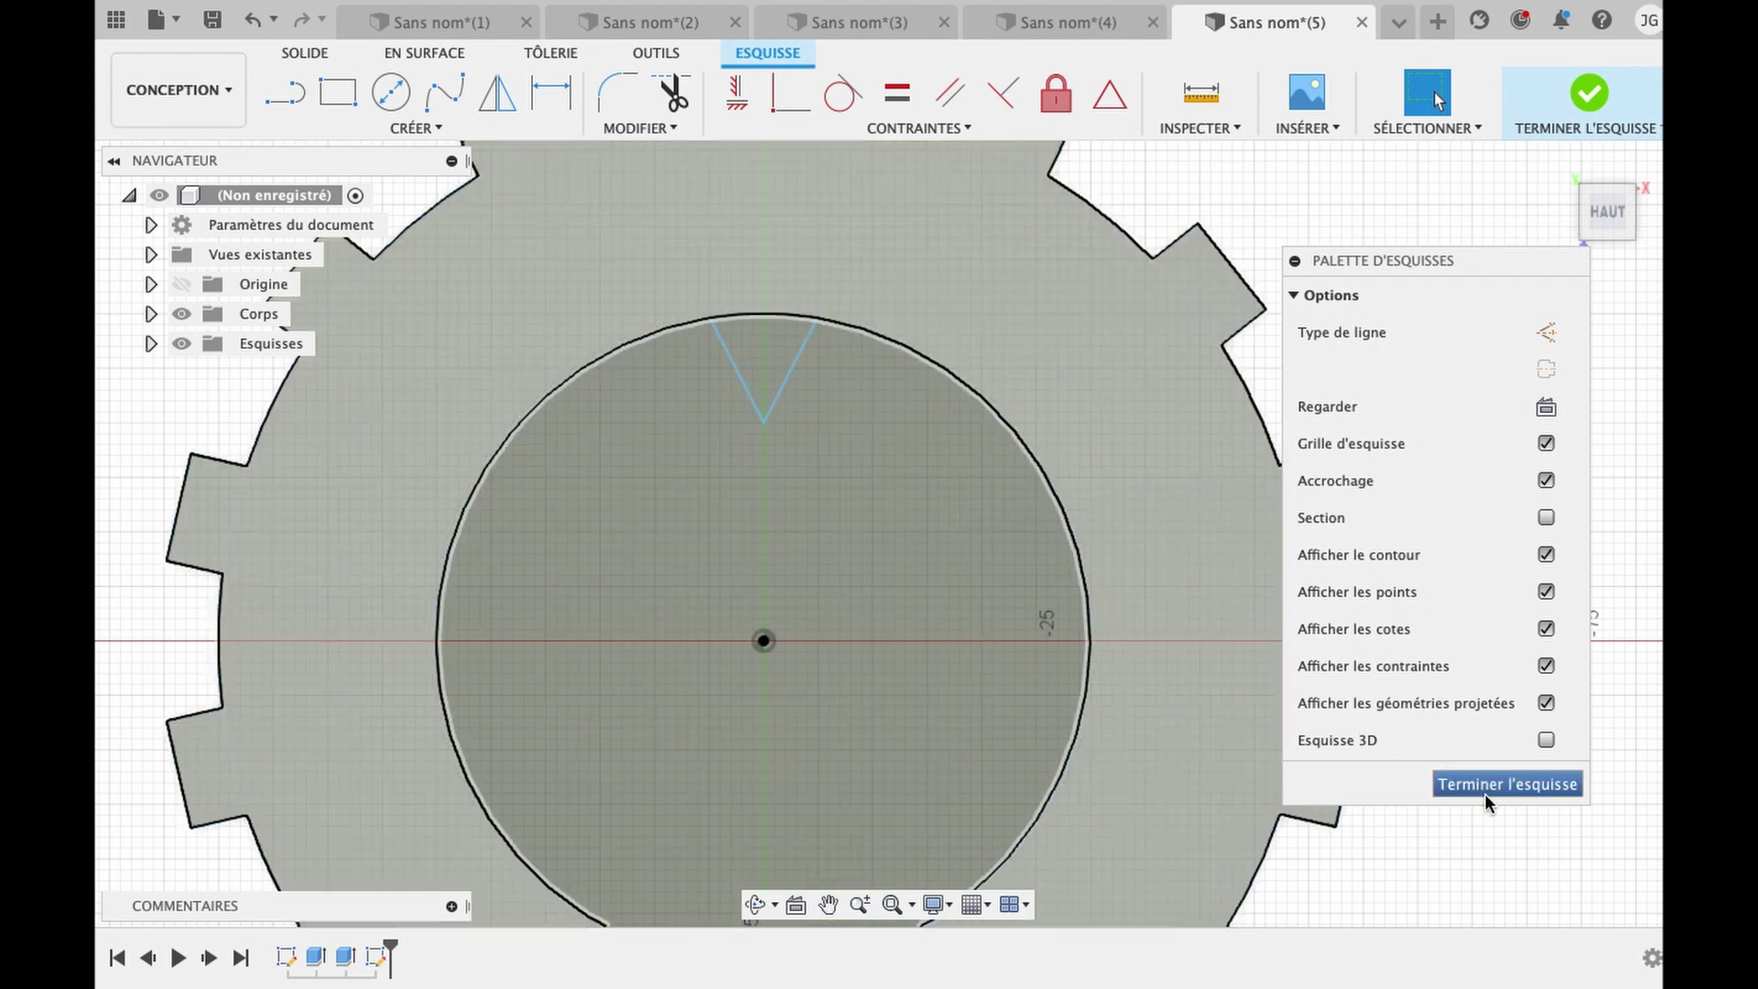
left_click(1486, 796)
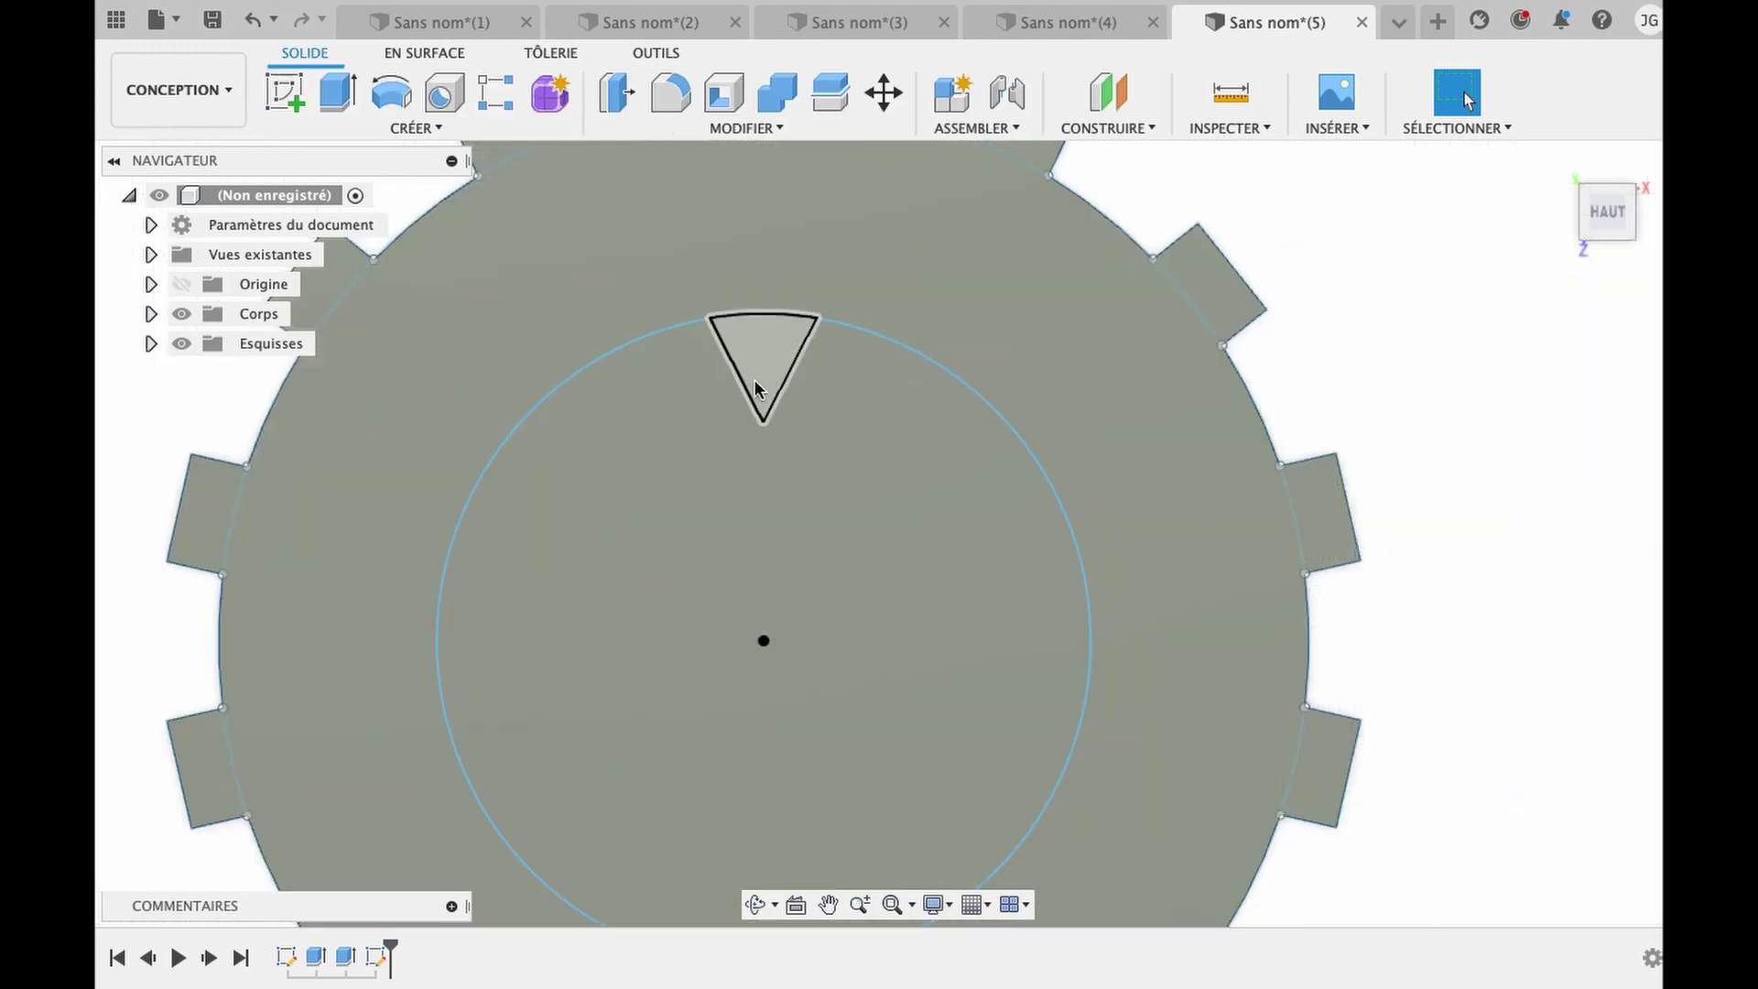
Cancel a solid Réseau circulaire of the notch and undo back into the notch sketch.
left_click(426, 128)
mouse_move(508, 653)
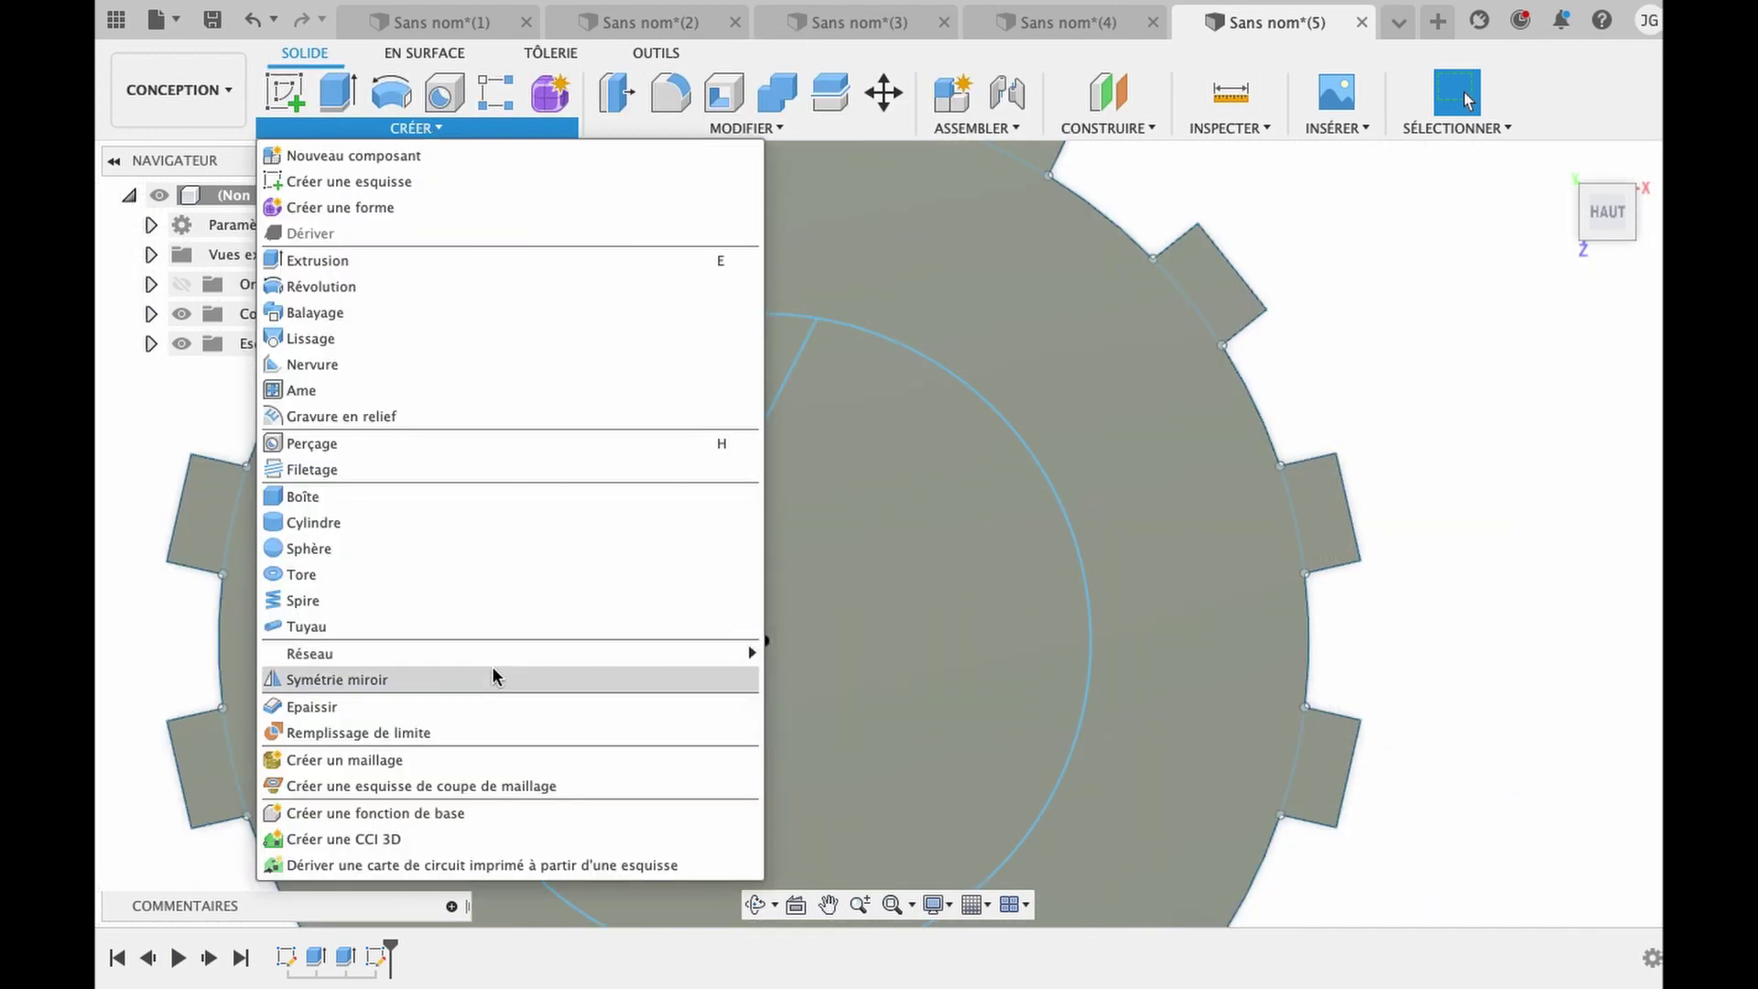
left_click(886, 685)
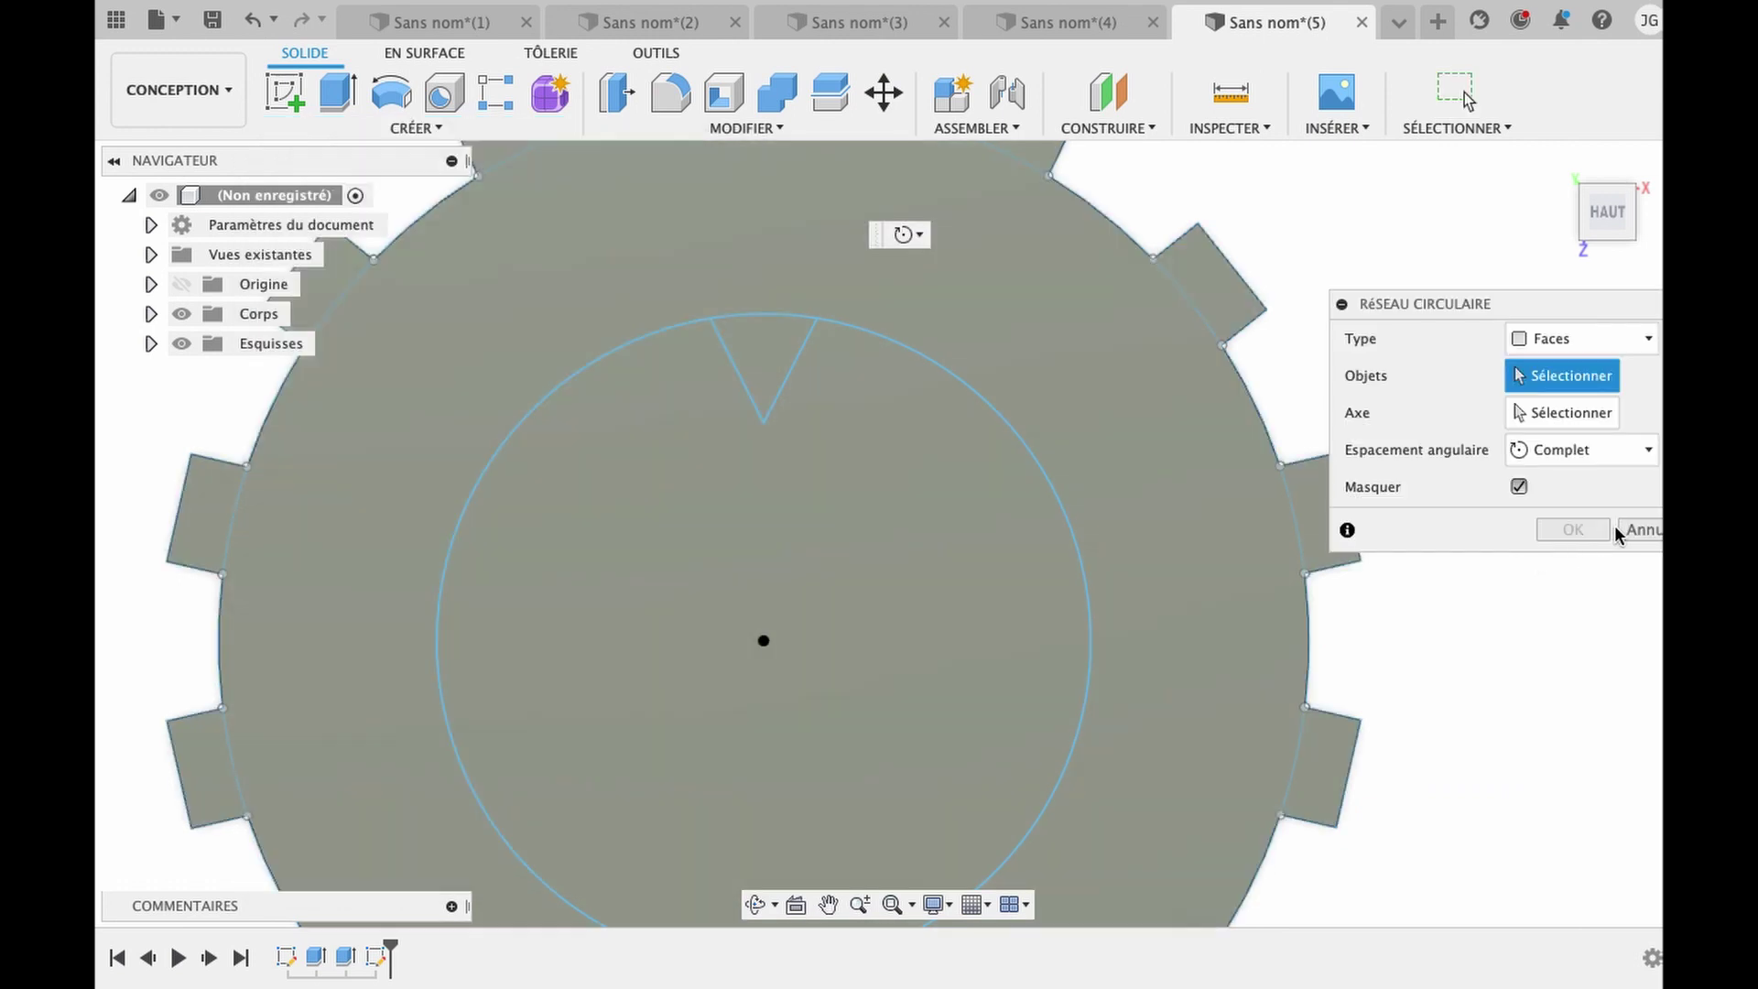
left_click(1616, 533)
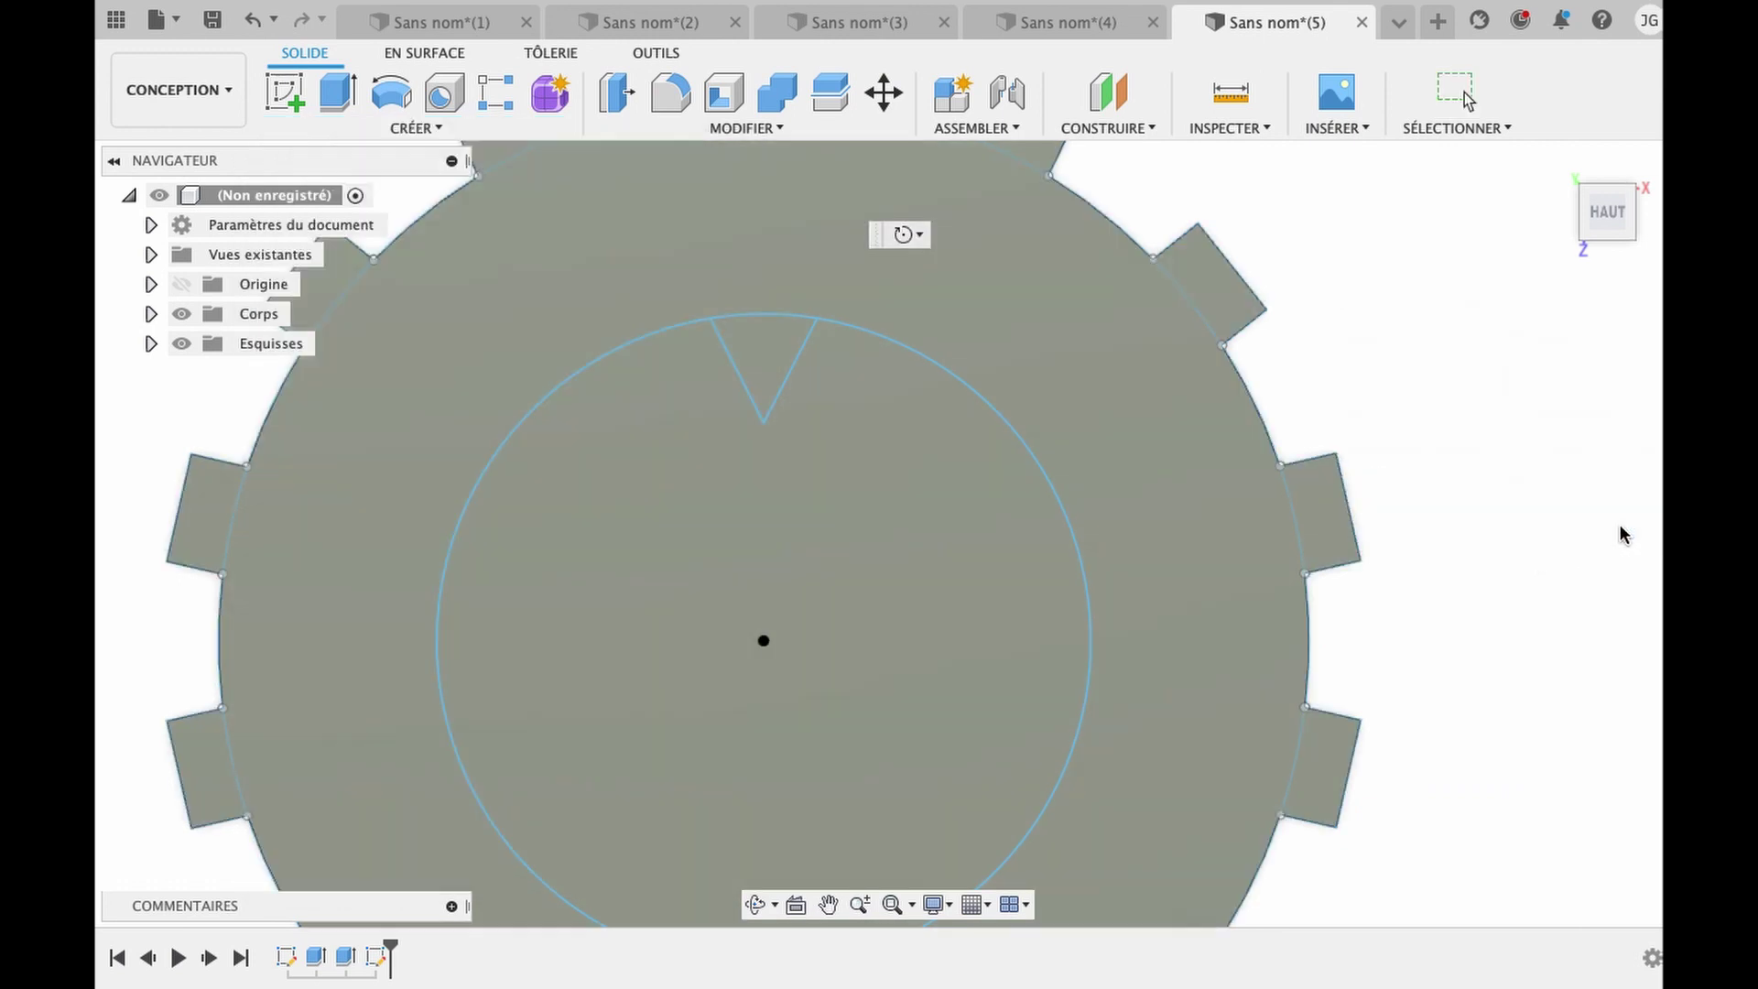
left_click(255, 22)
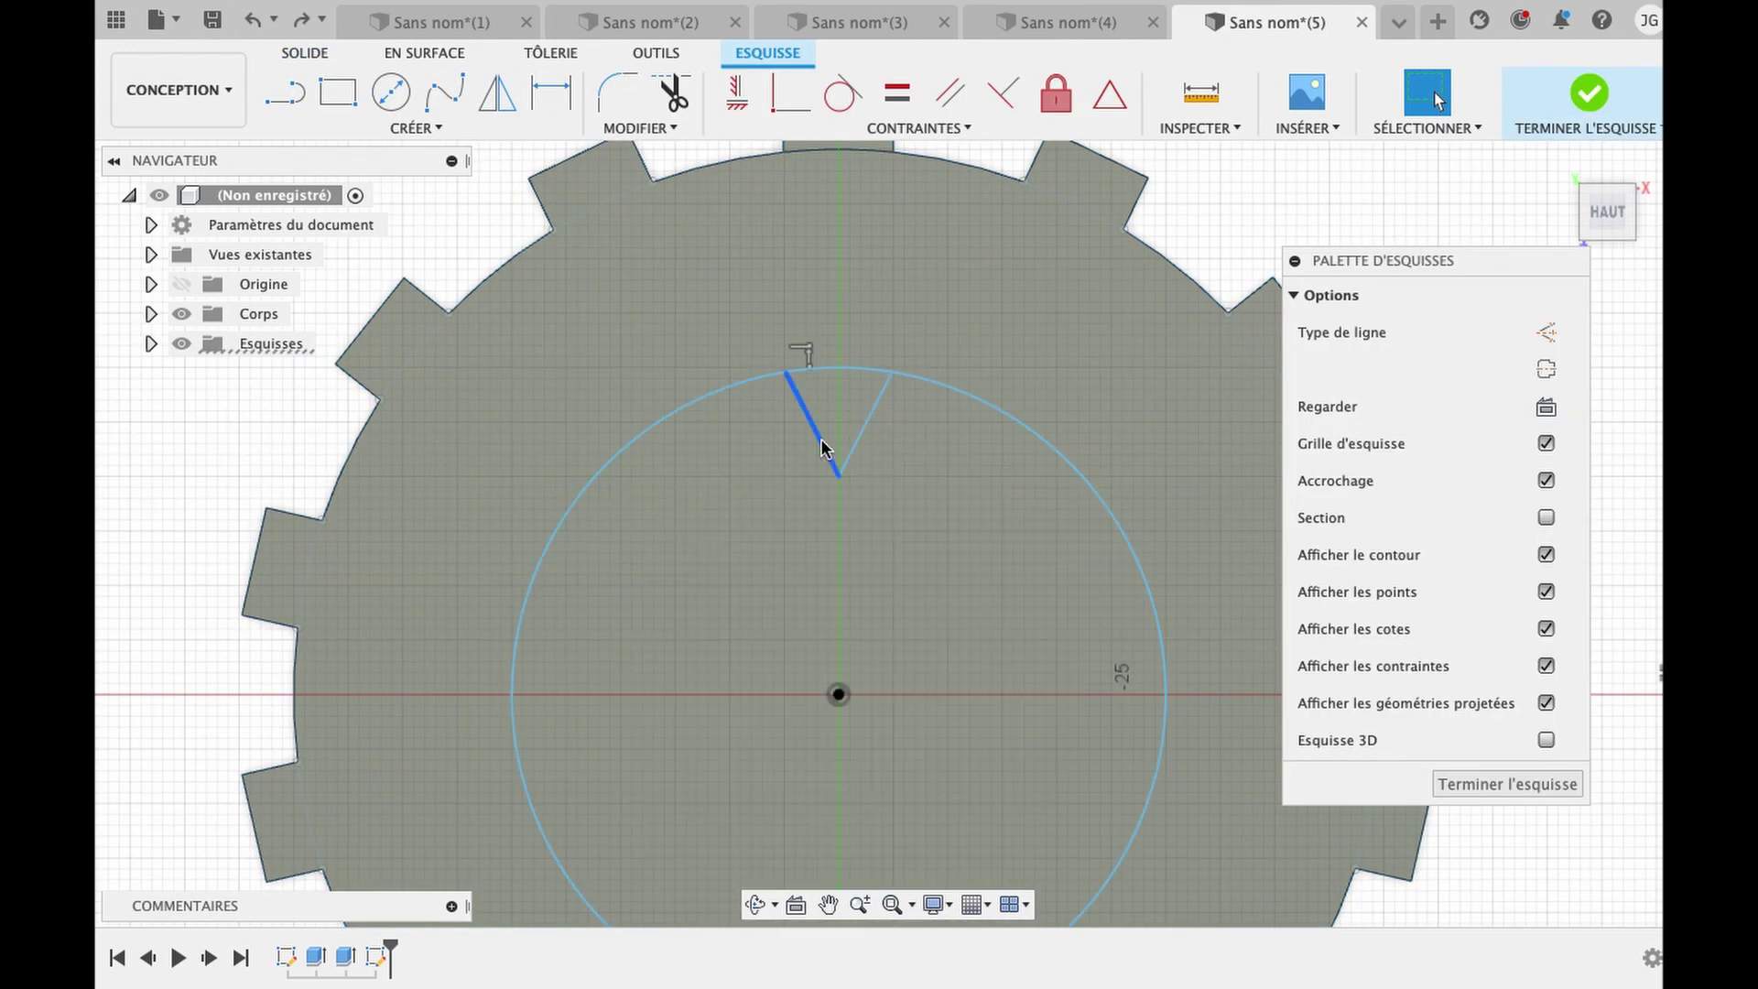
Sketch-pattern the V notch lines 18 times around the circle's centre point.
left_click(430, 129)
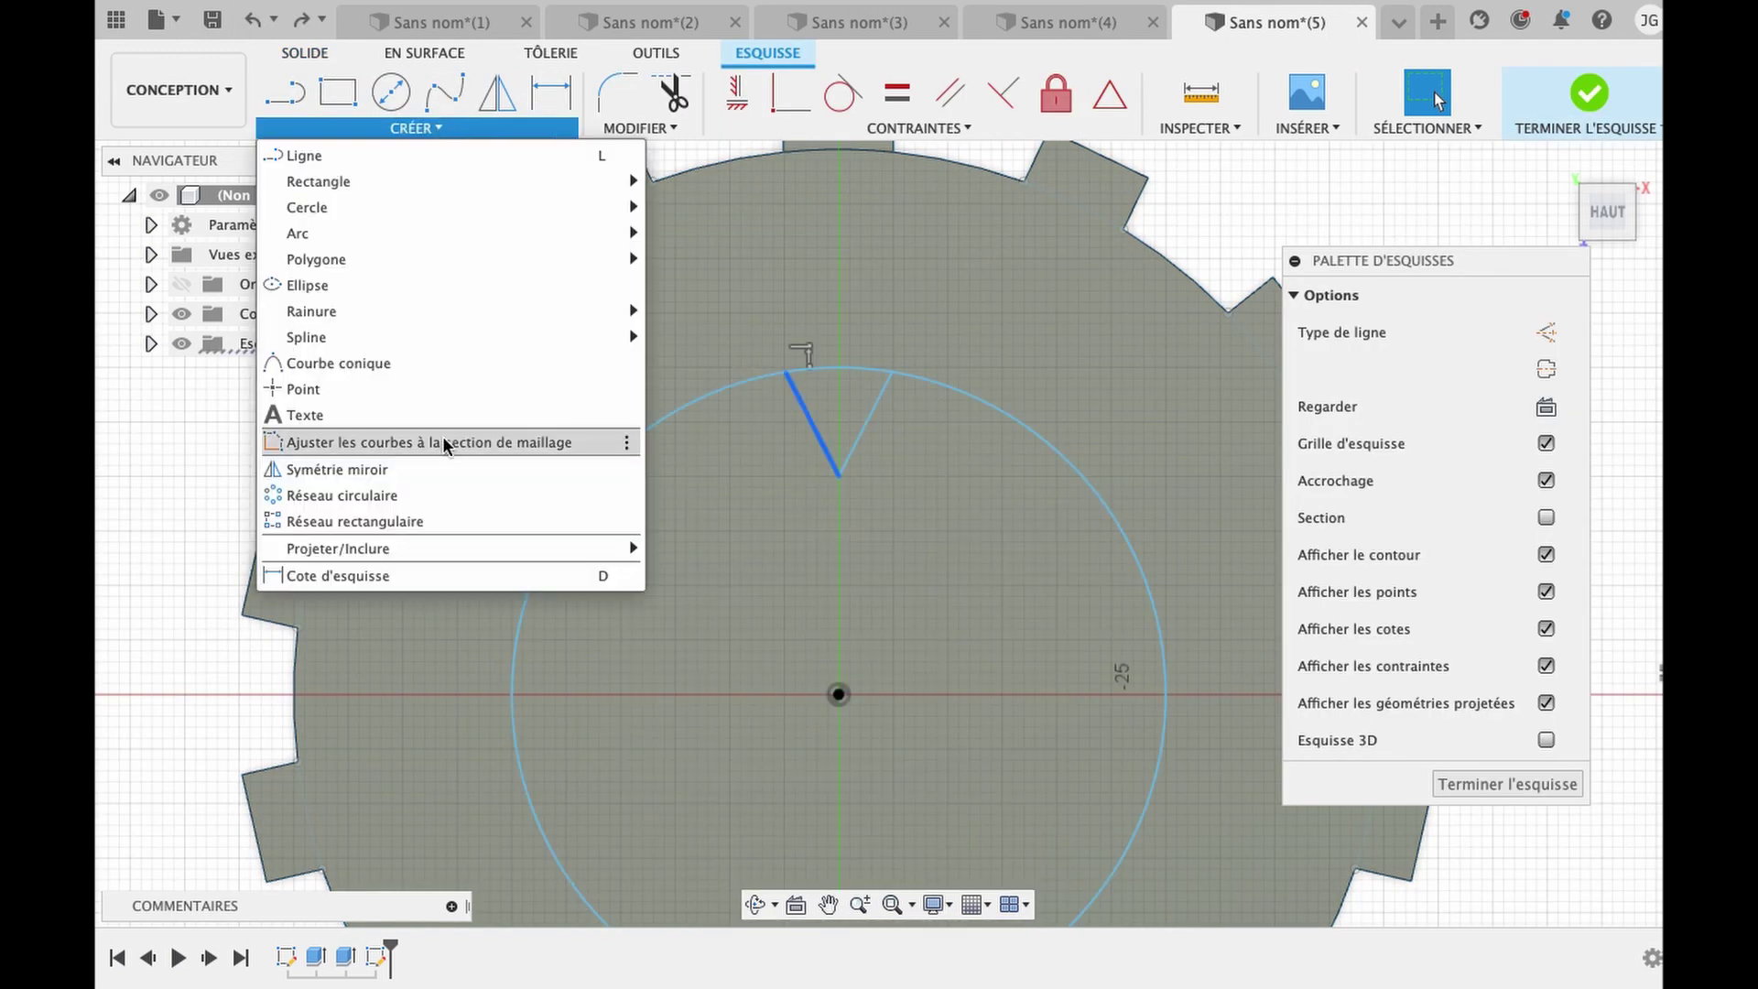
left_click(404, 495)
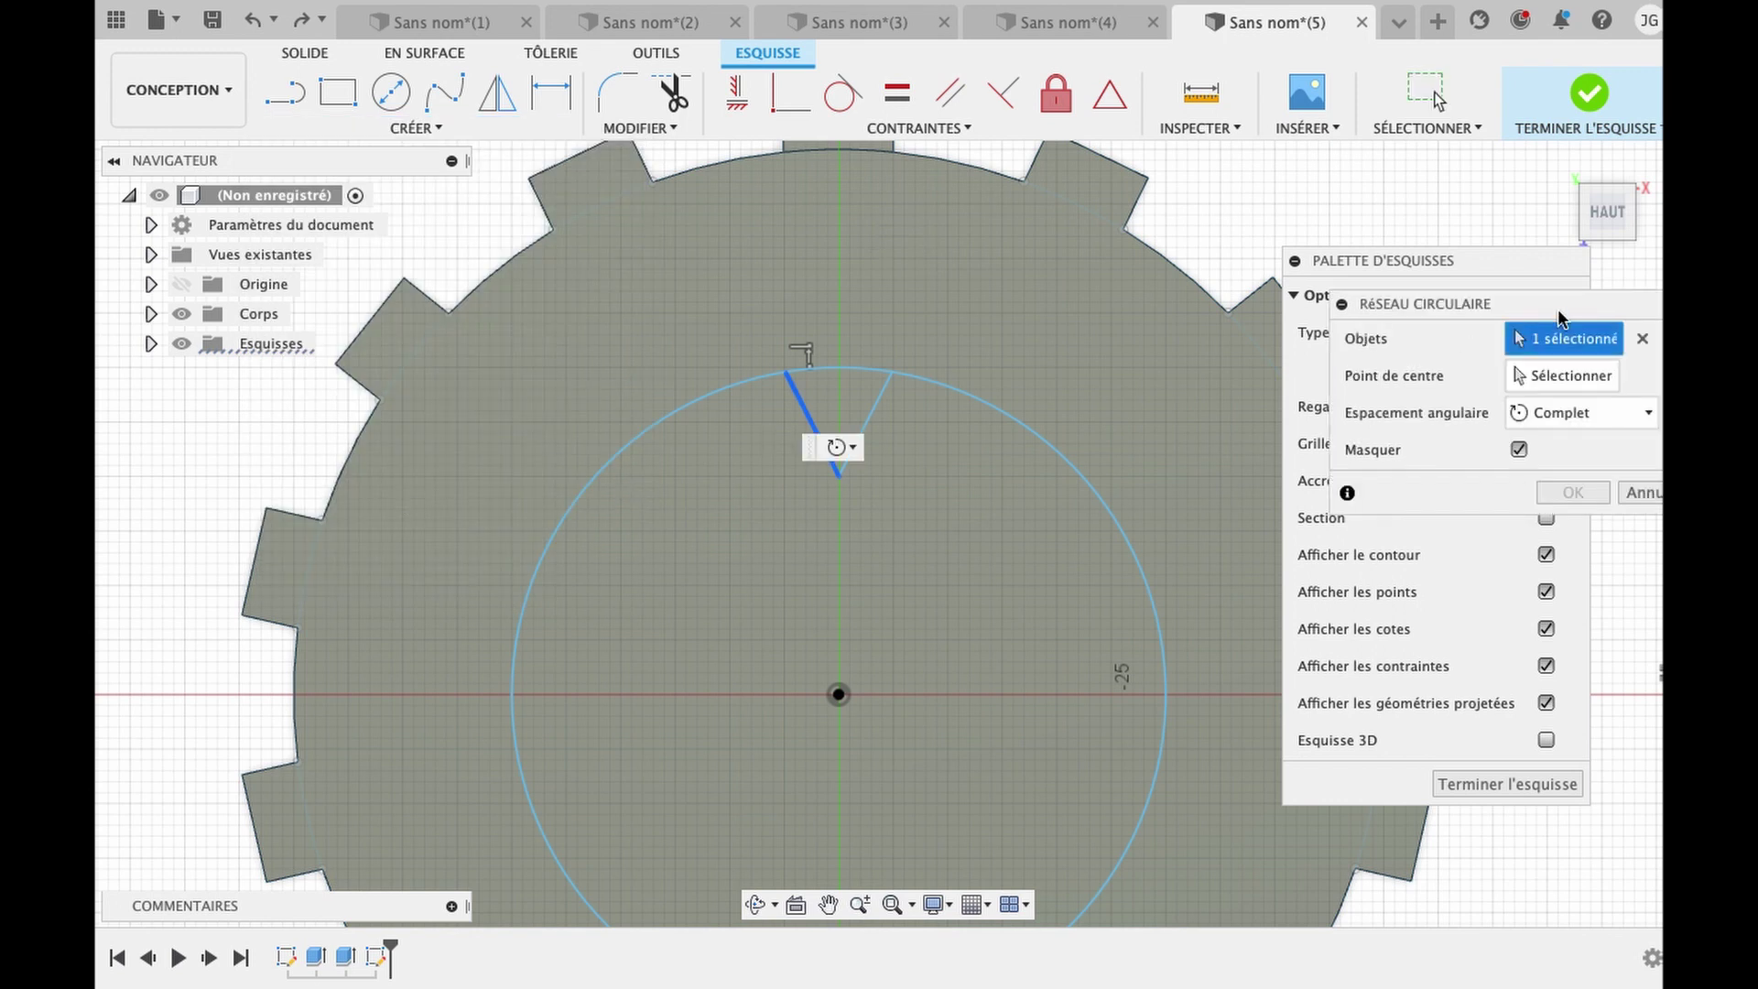
left_click(865, 414)
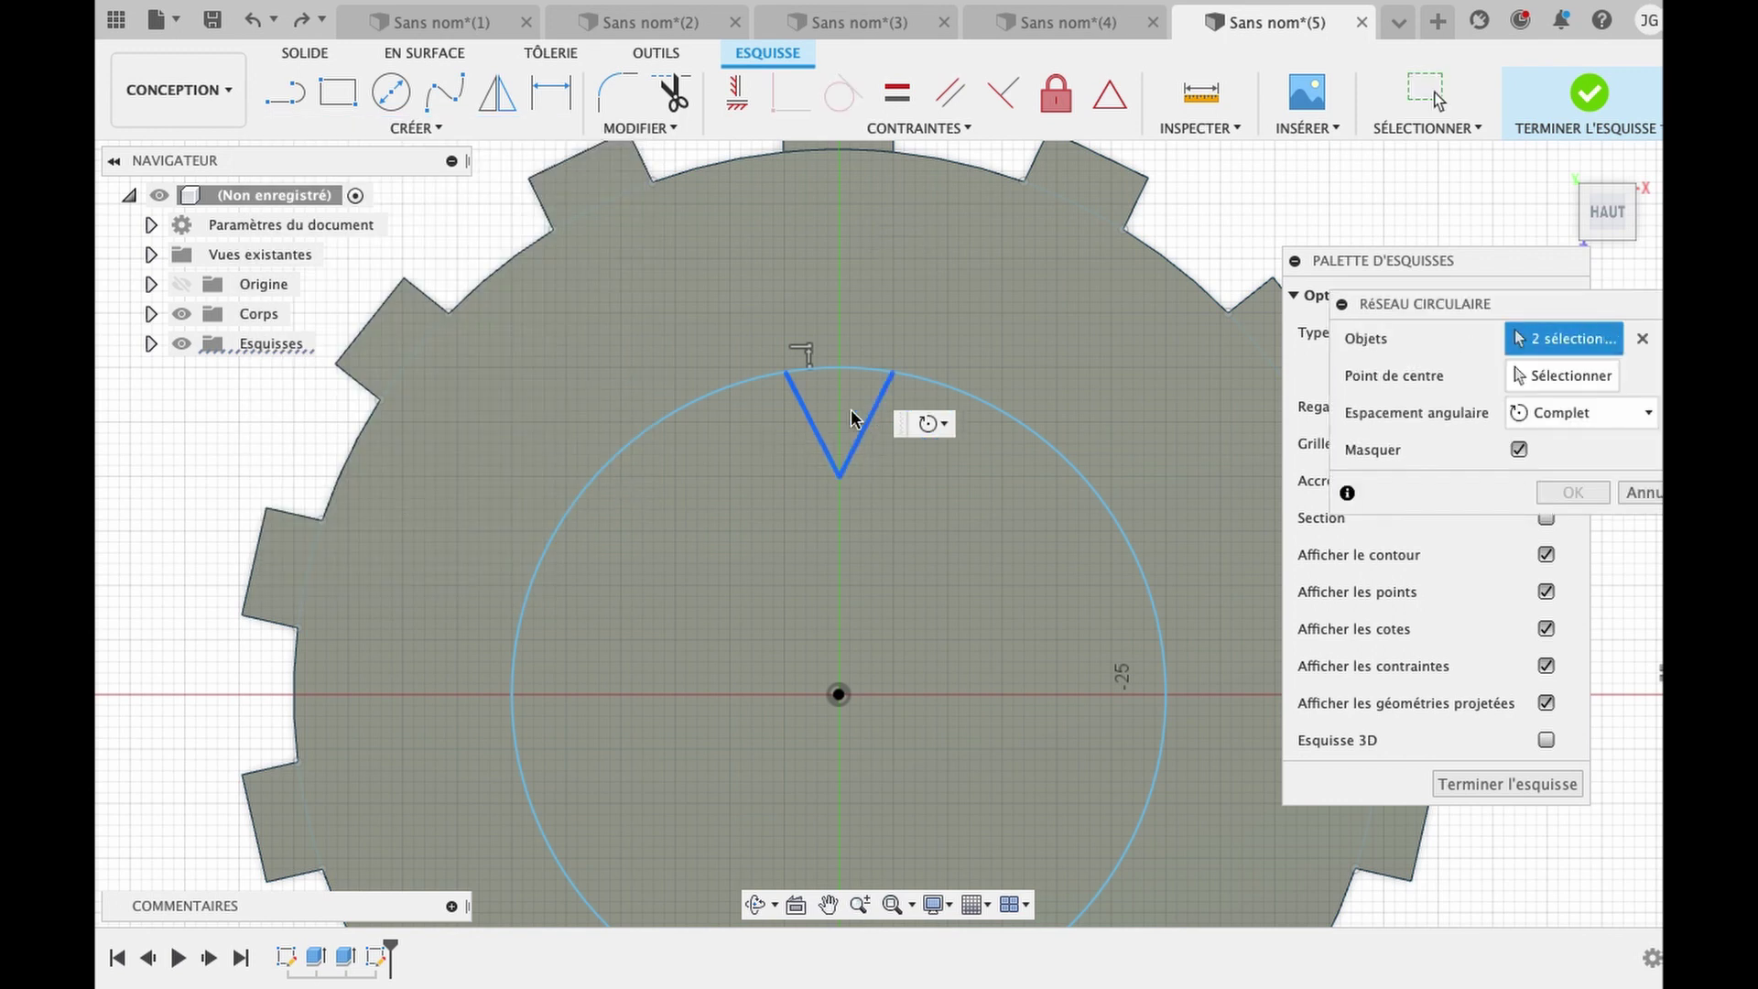
left_click(1513, 384)
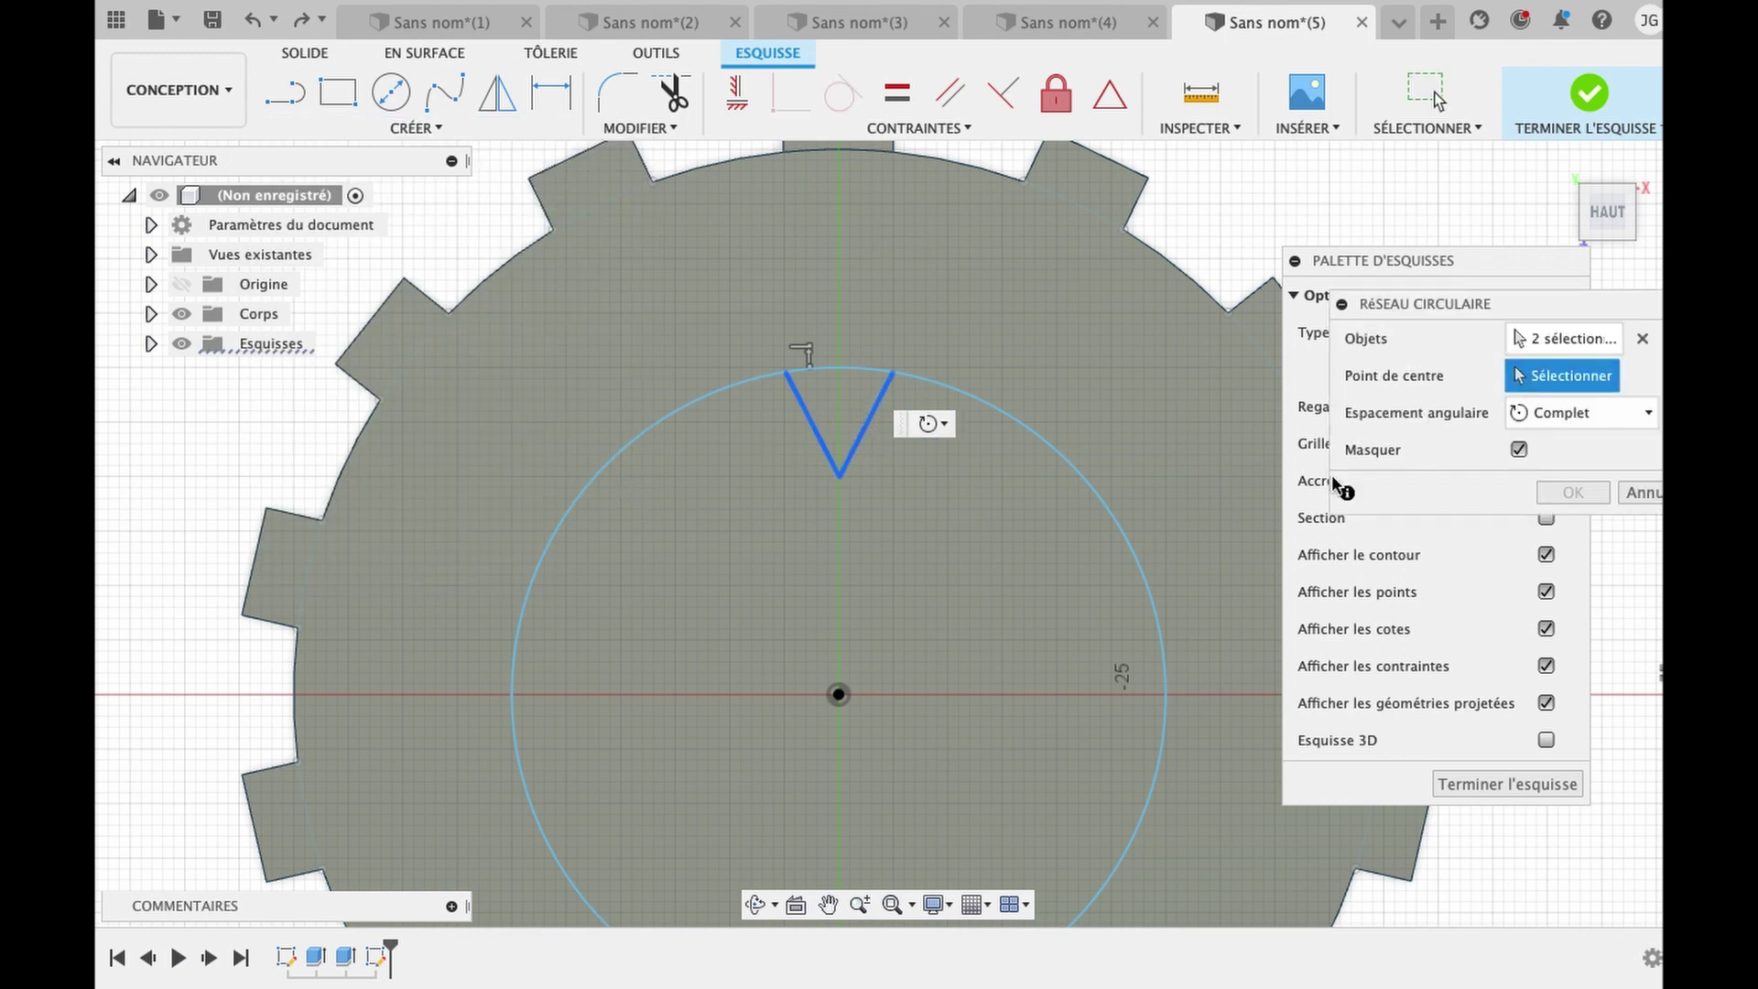
left_click(839, 696)
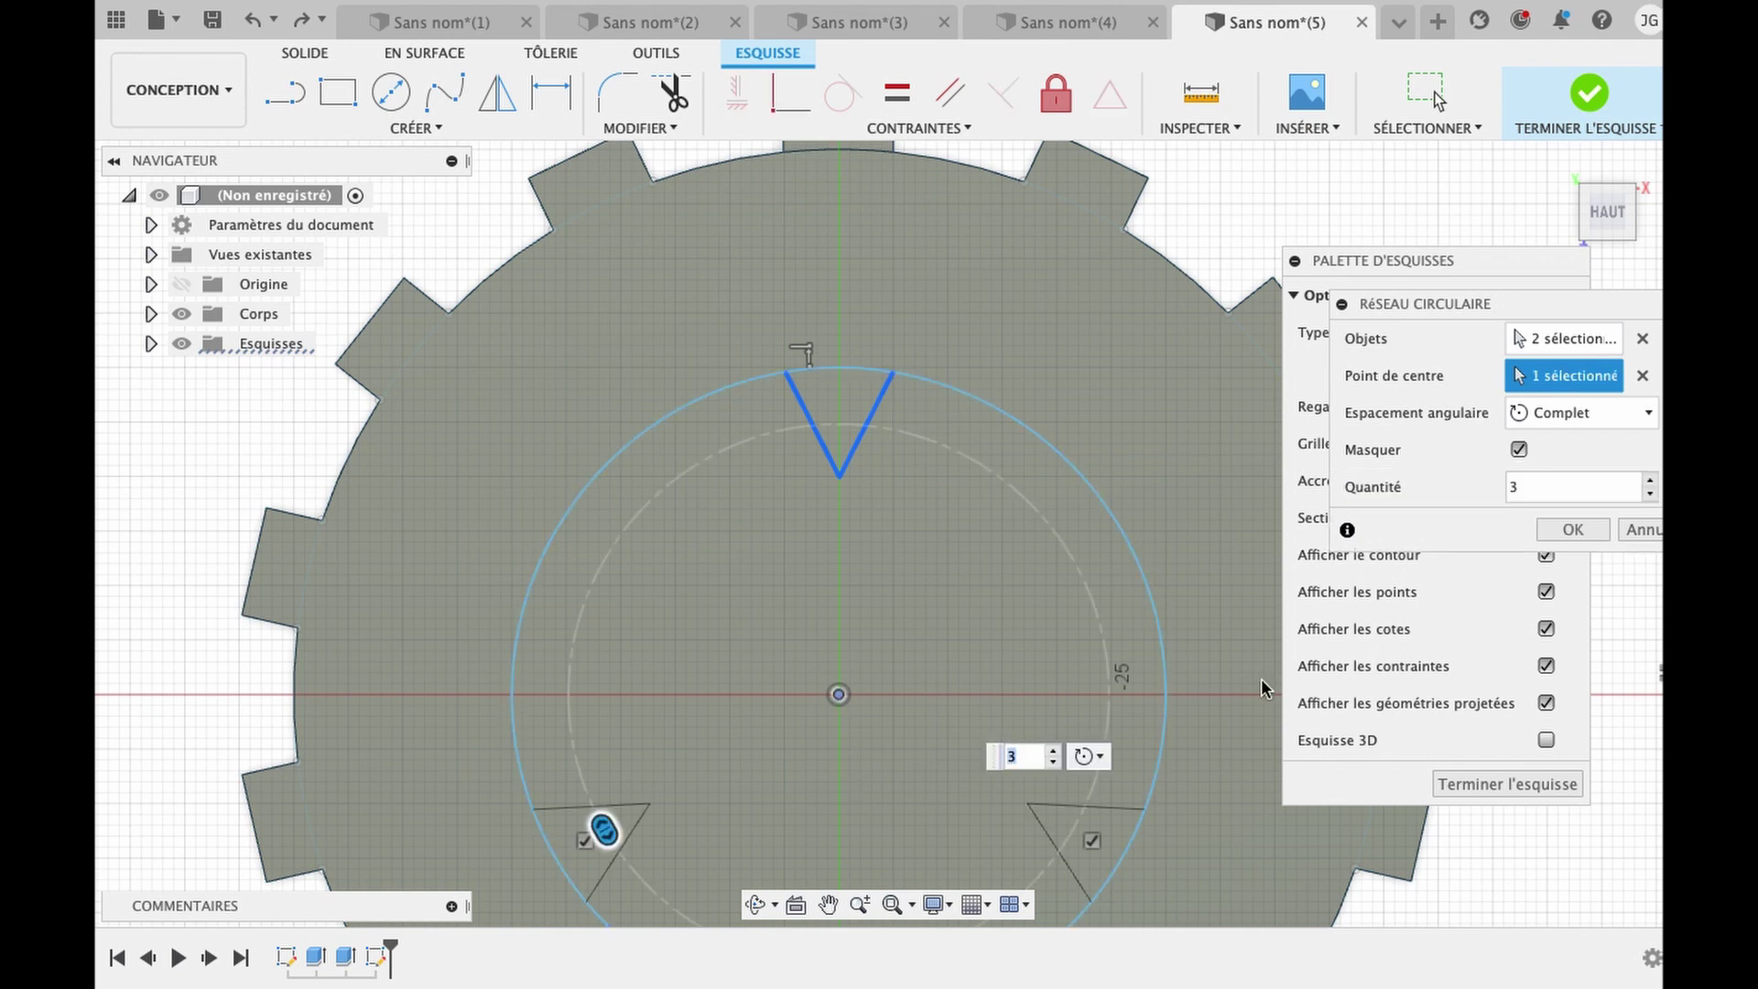
left_click(1648, 483)
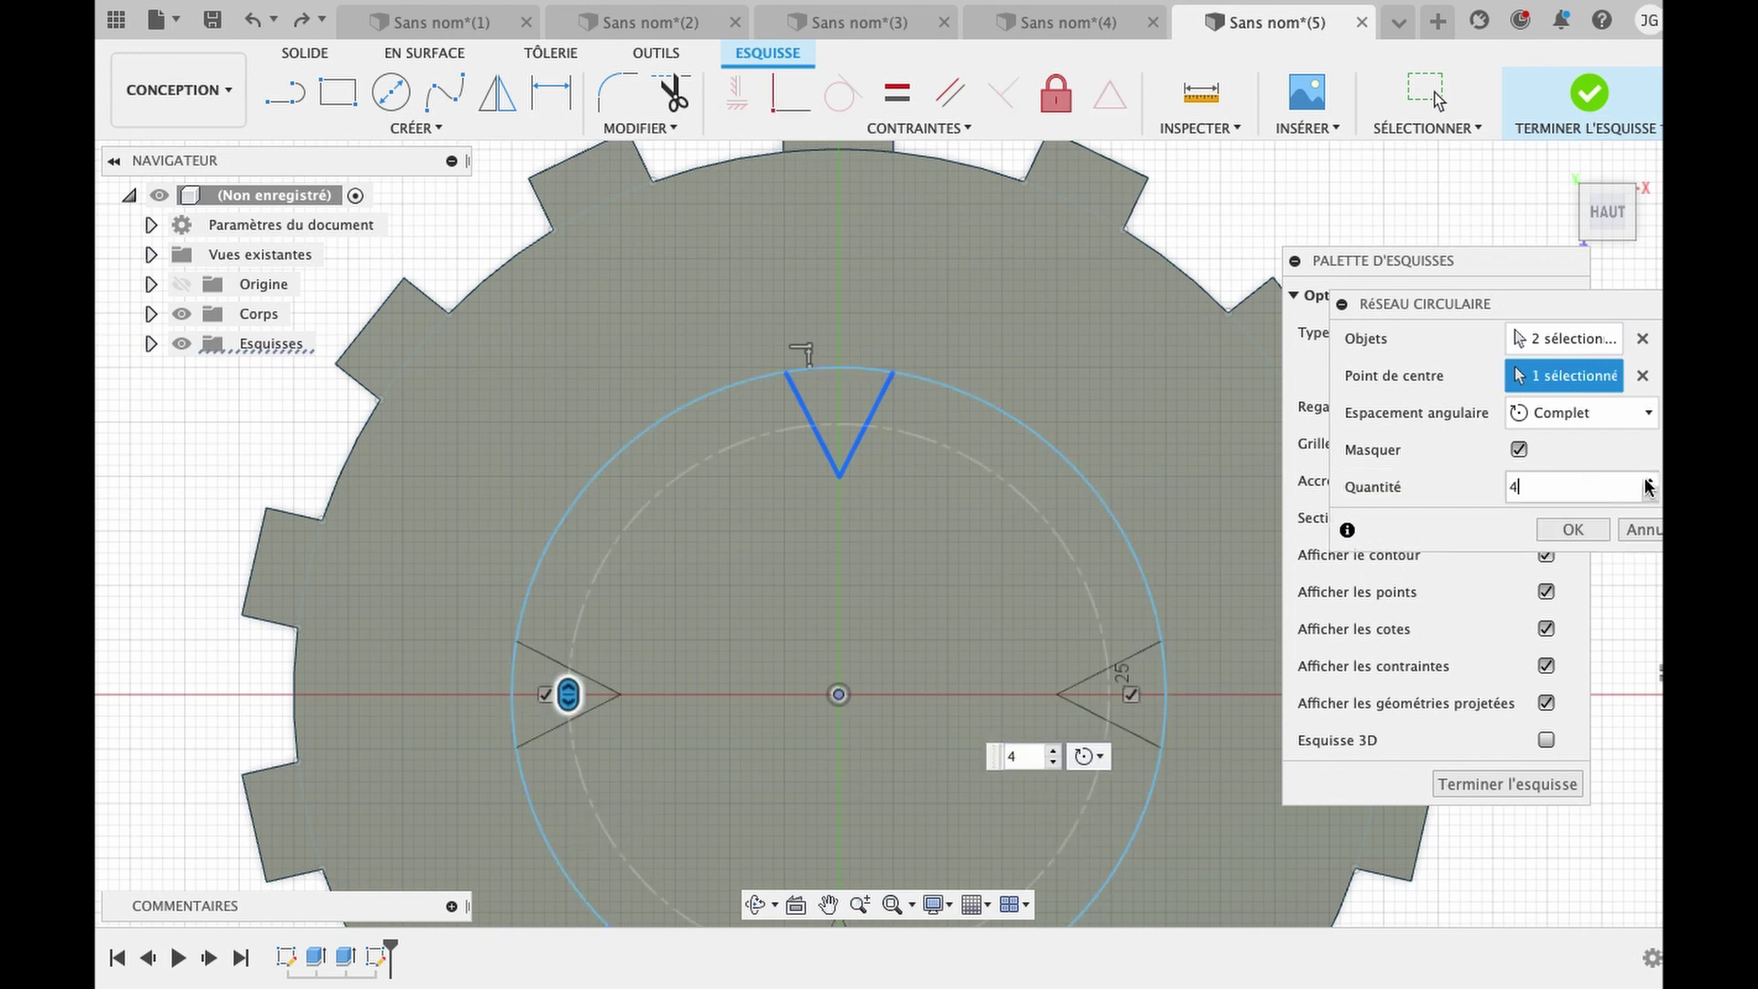
left_click(1648, 483)
left_click(1649, 482)
left_click(1648, 482)
left_click(1648, 483)
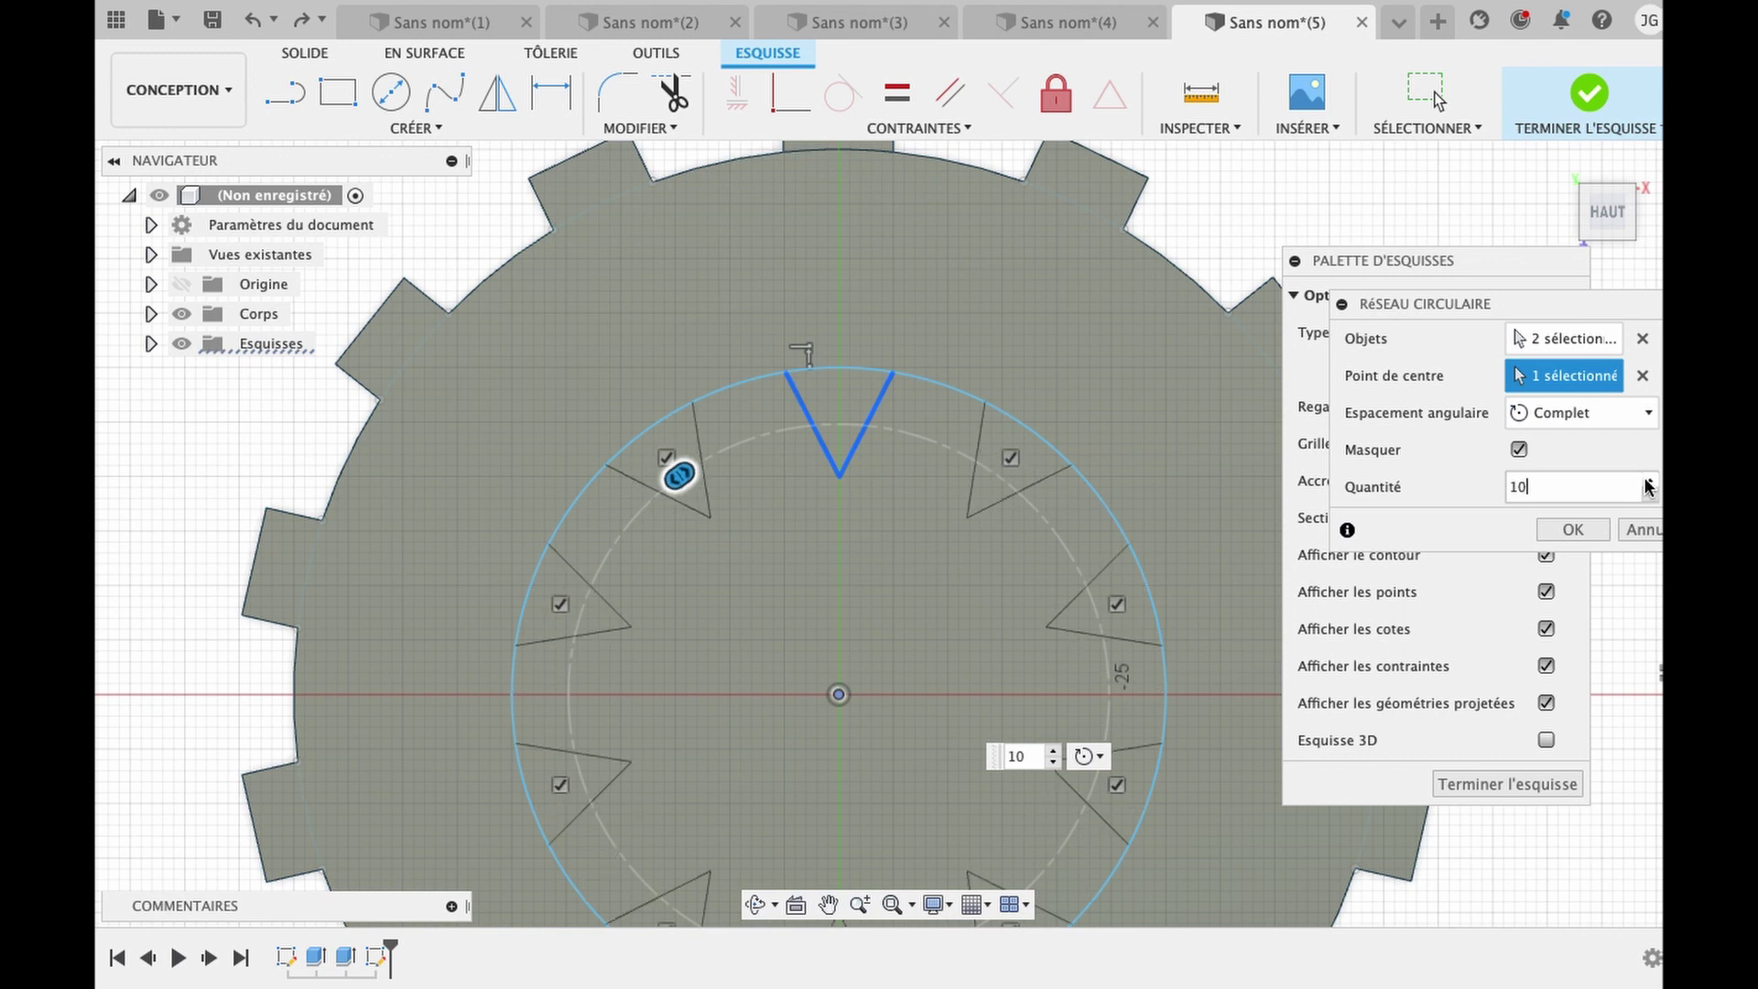
left_click(1648, 483)
left_click(1649, 483)
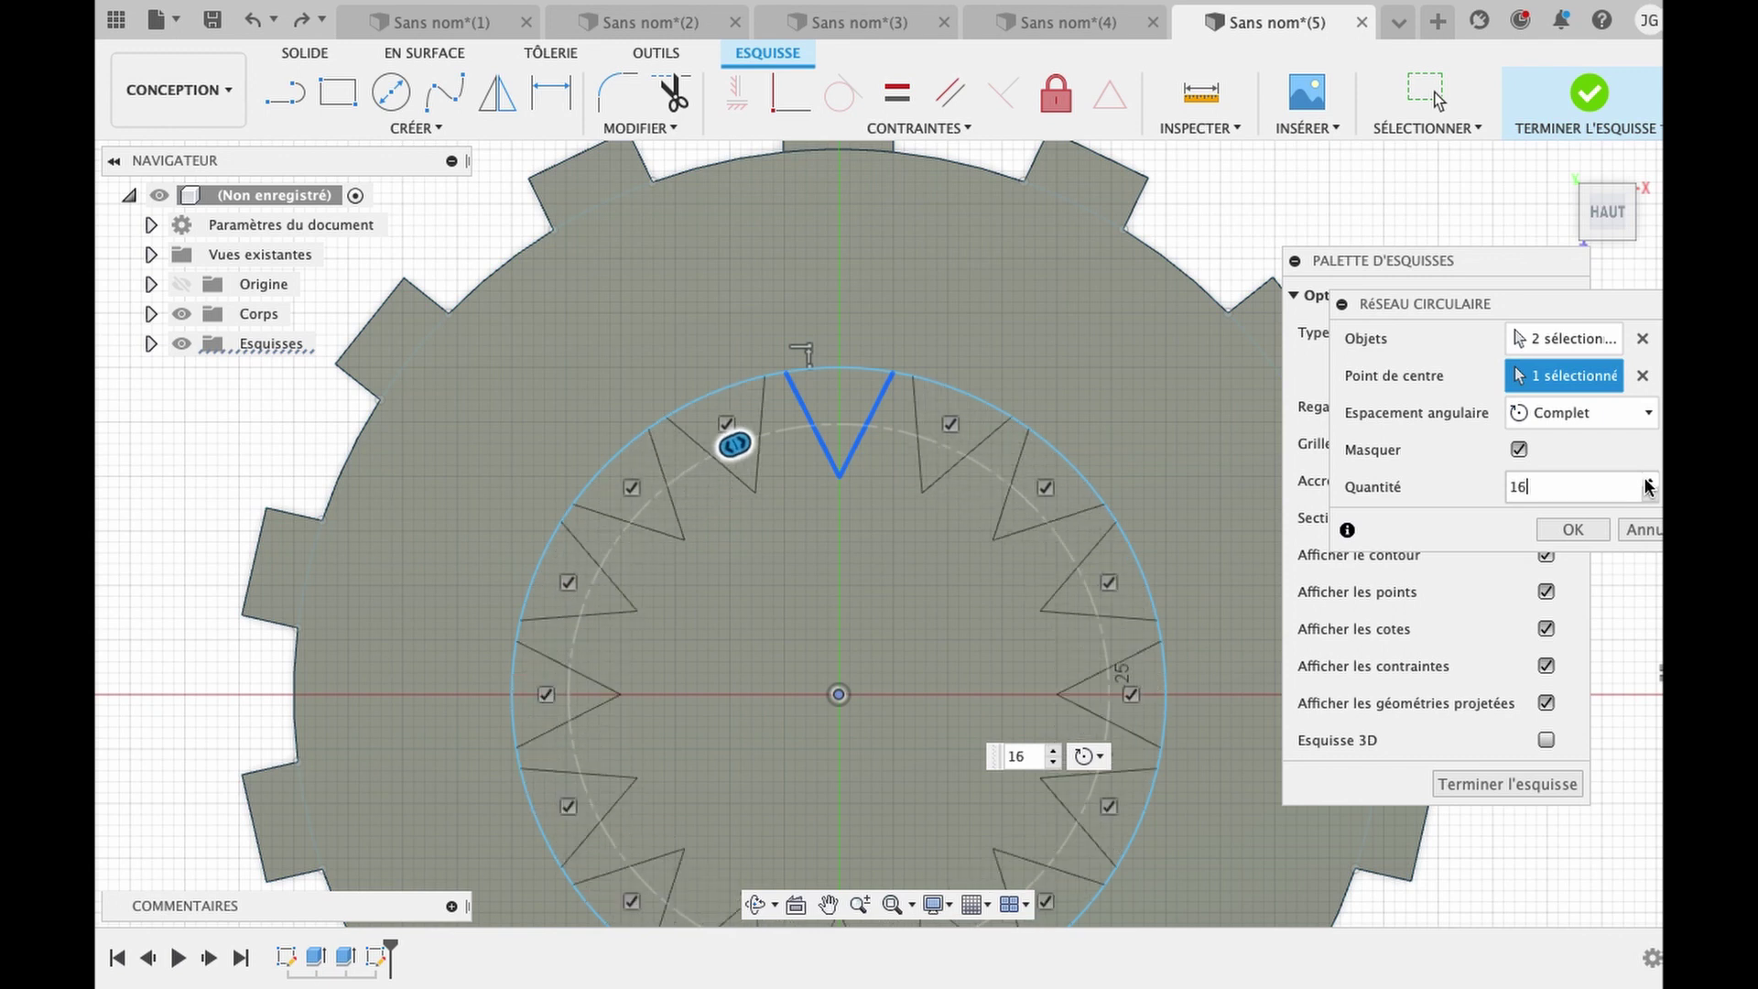
left_click(1648, 482)
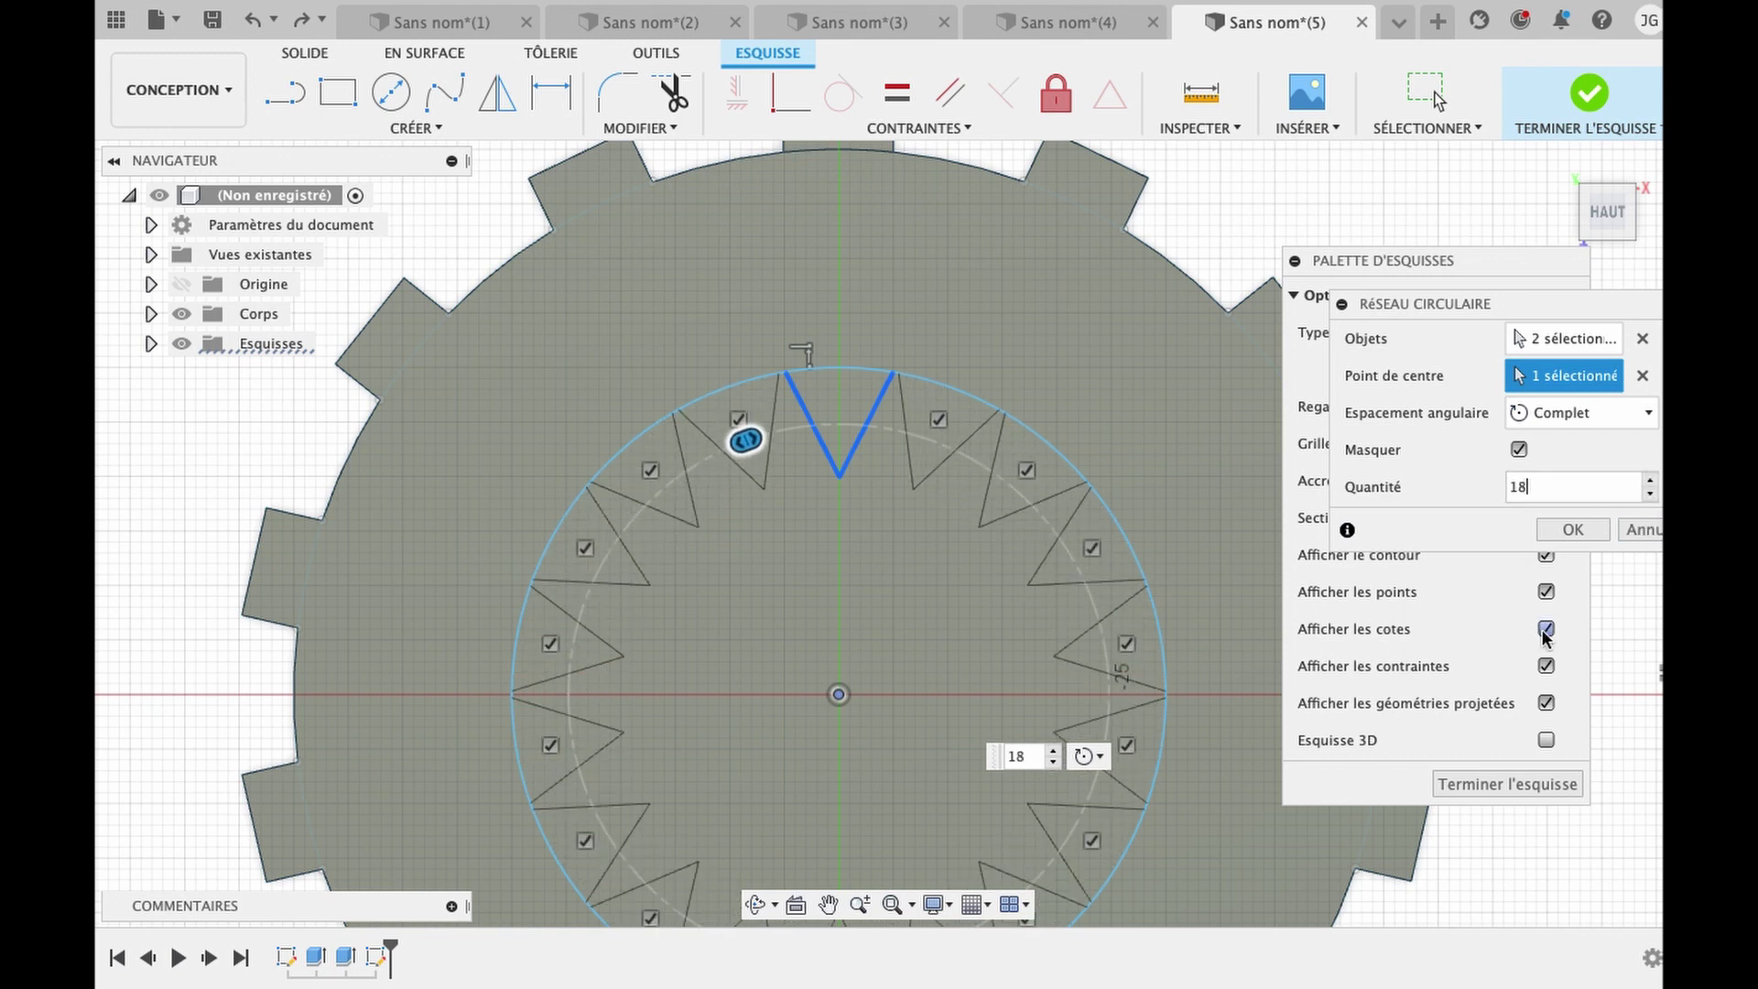
left_click(1572, 529)
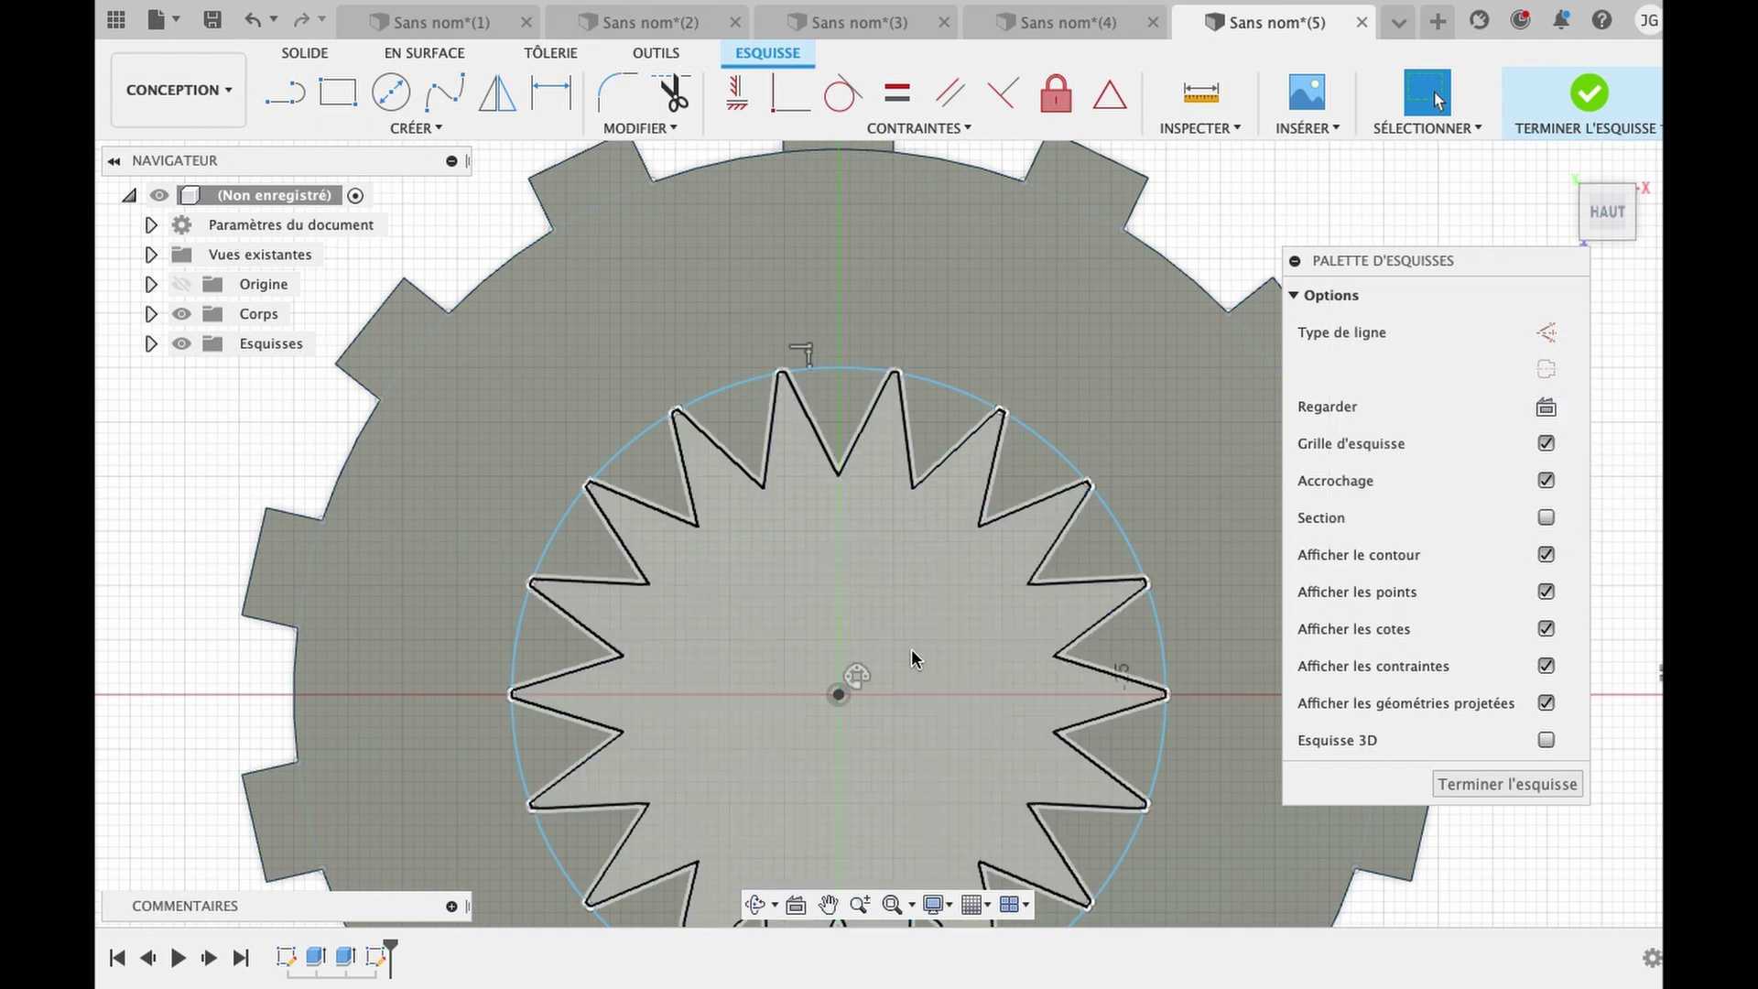
Extrude the star profile as a 20 mm cut through the gear, then orbit to inspect it.
left_click(913, 657)
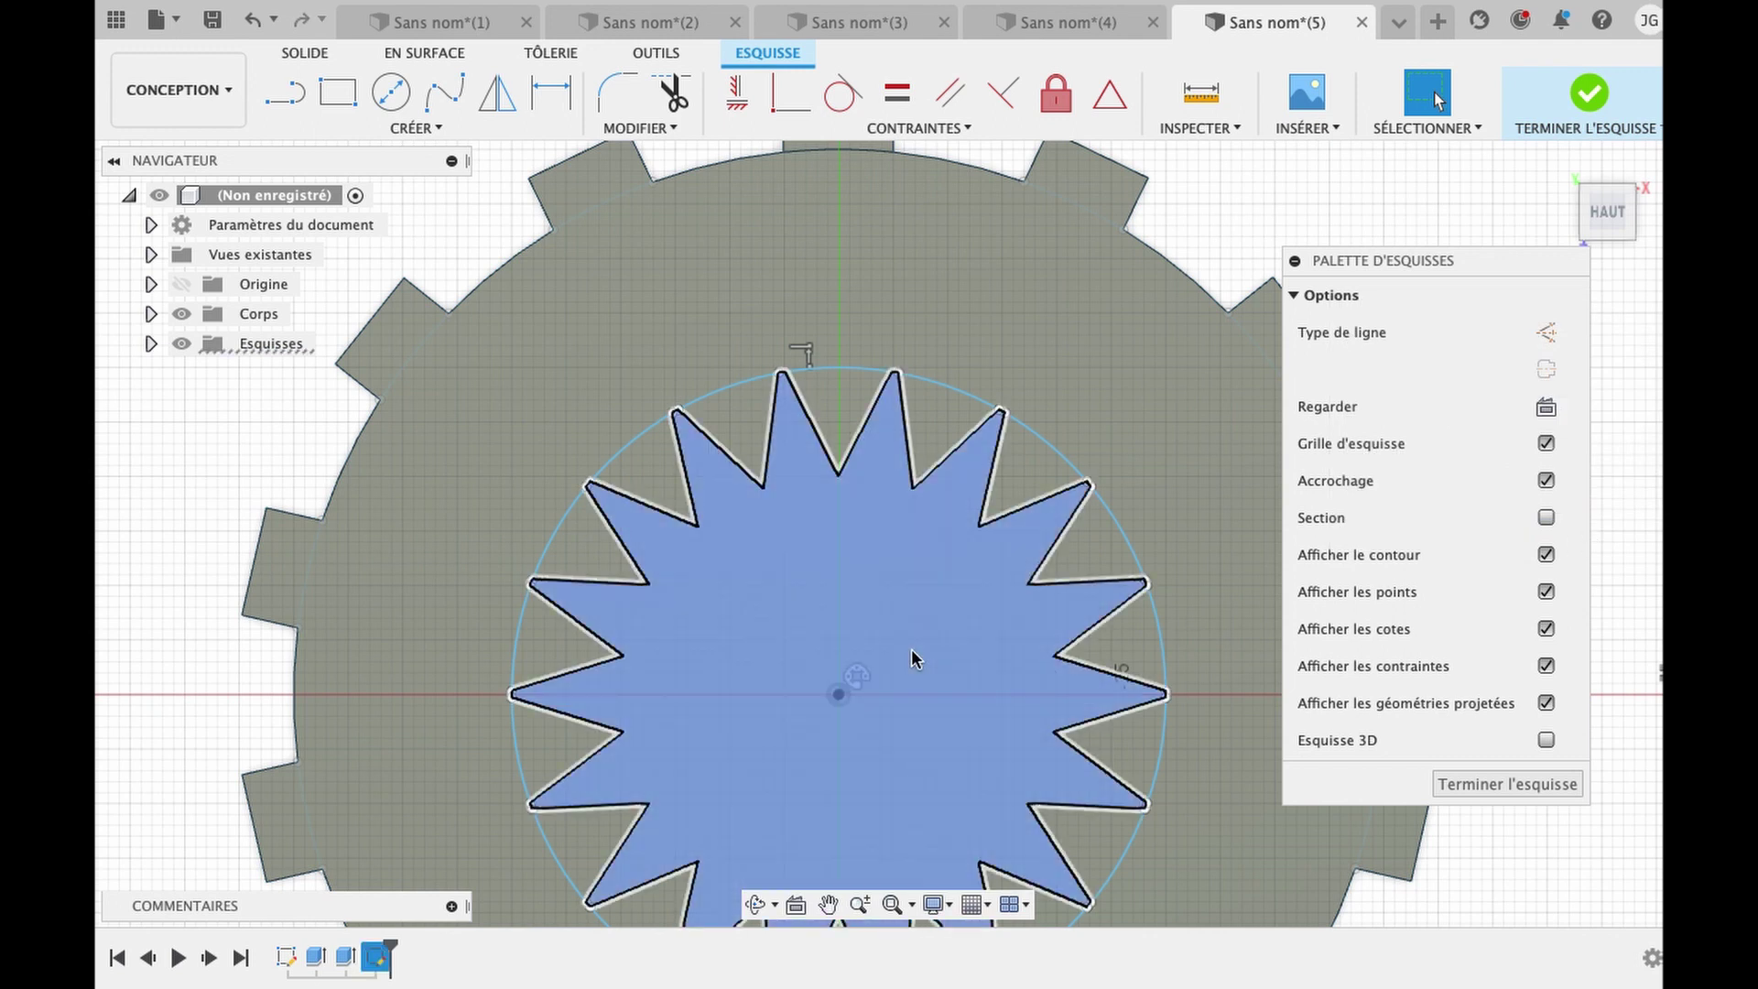
scroll(913, 656, "right", 3)
scroll(913, 656, "down", 2)
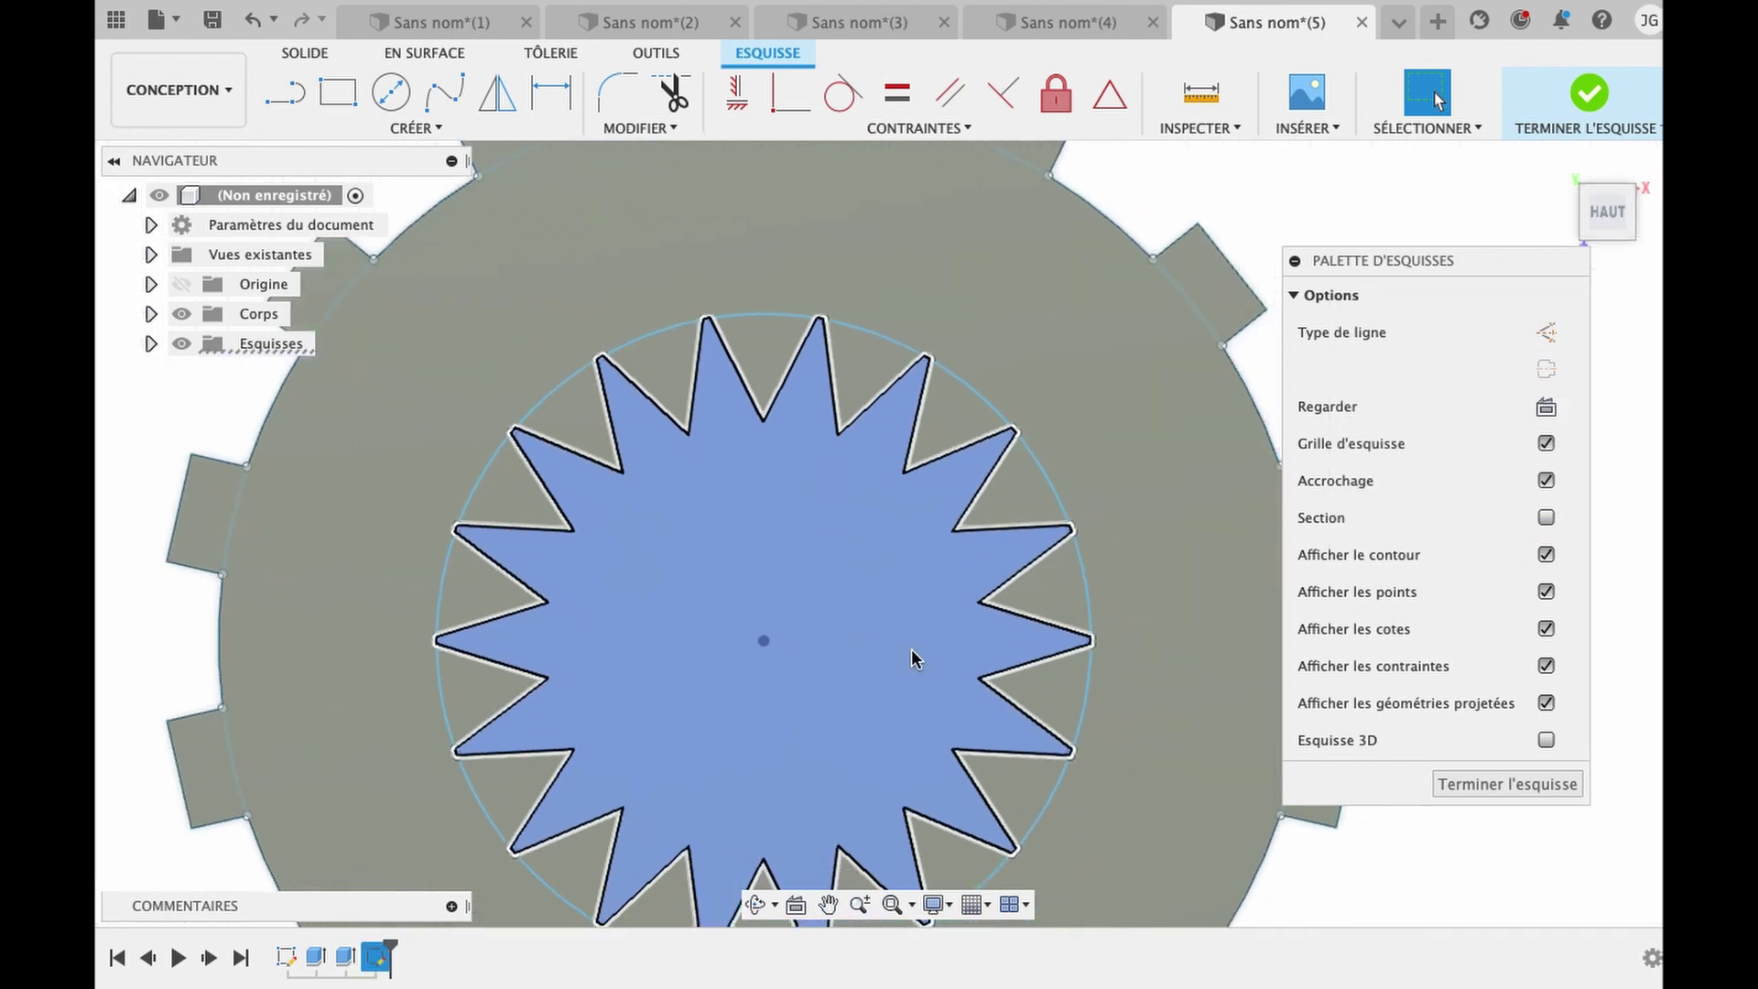
type("e")
type("-20")
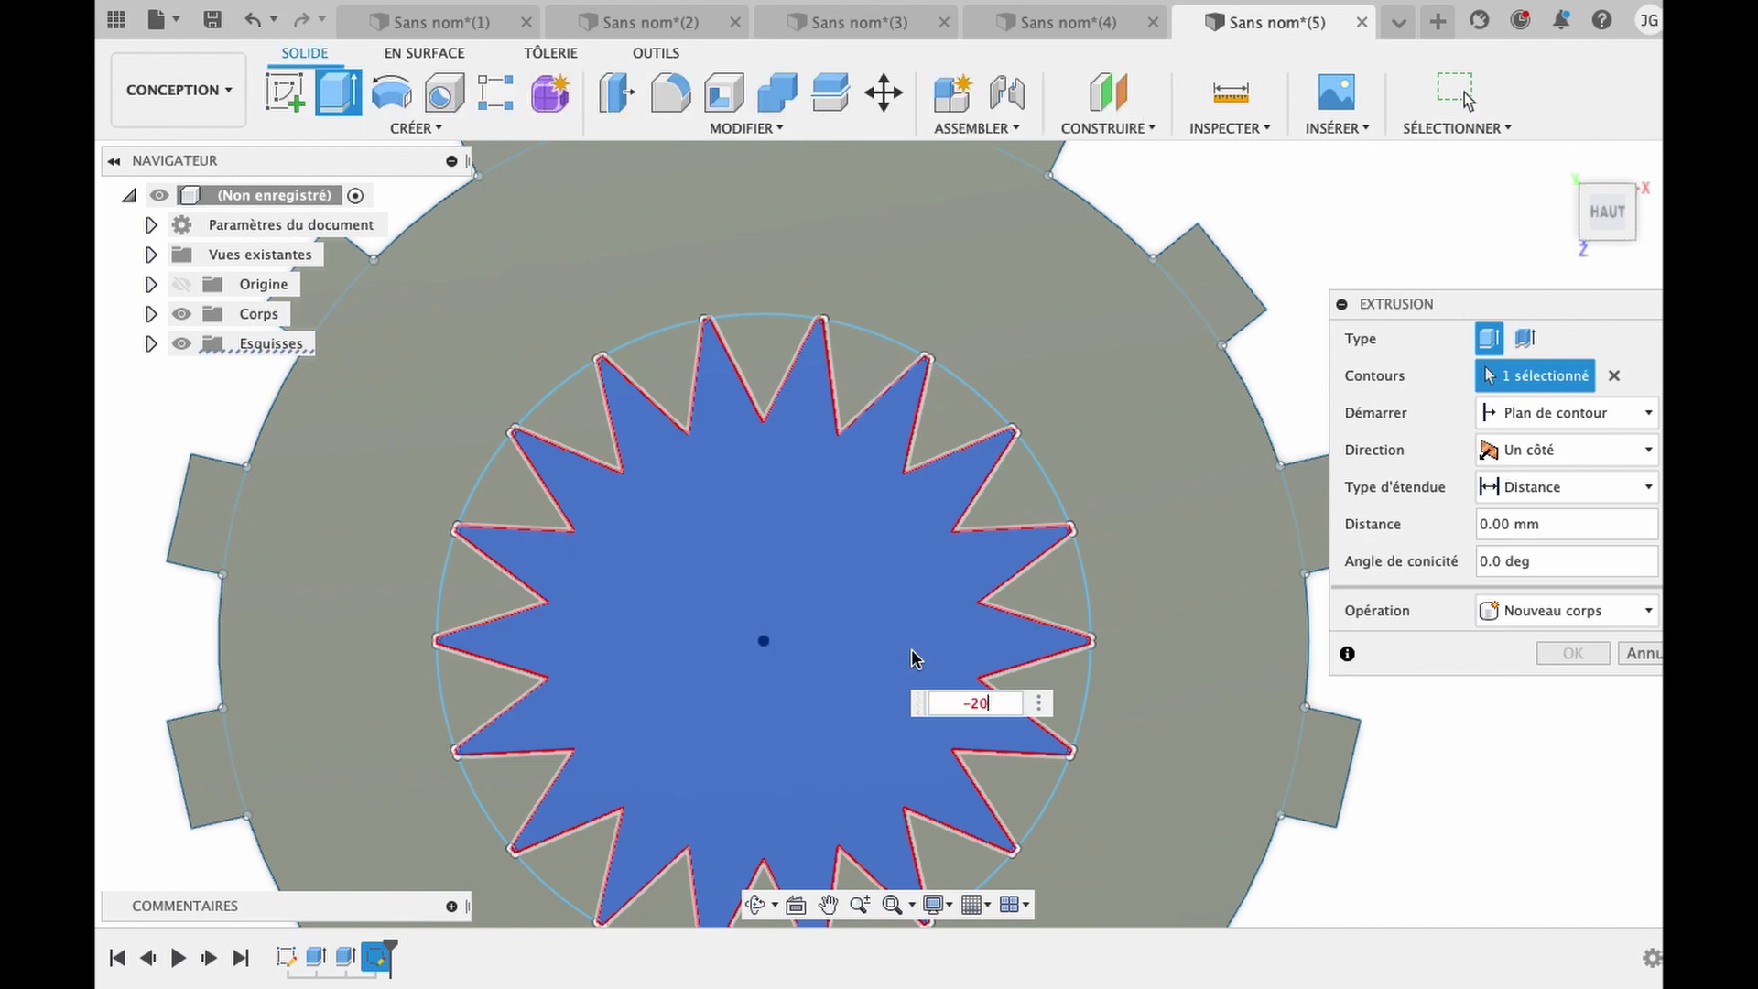
key("Return")
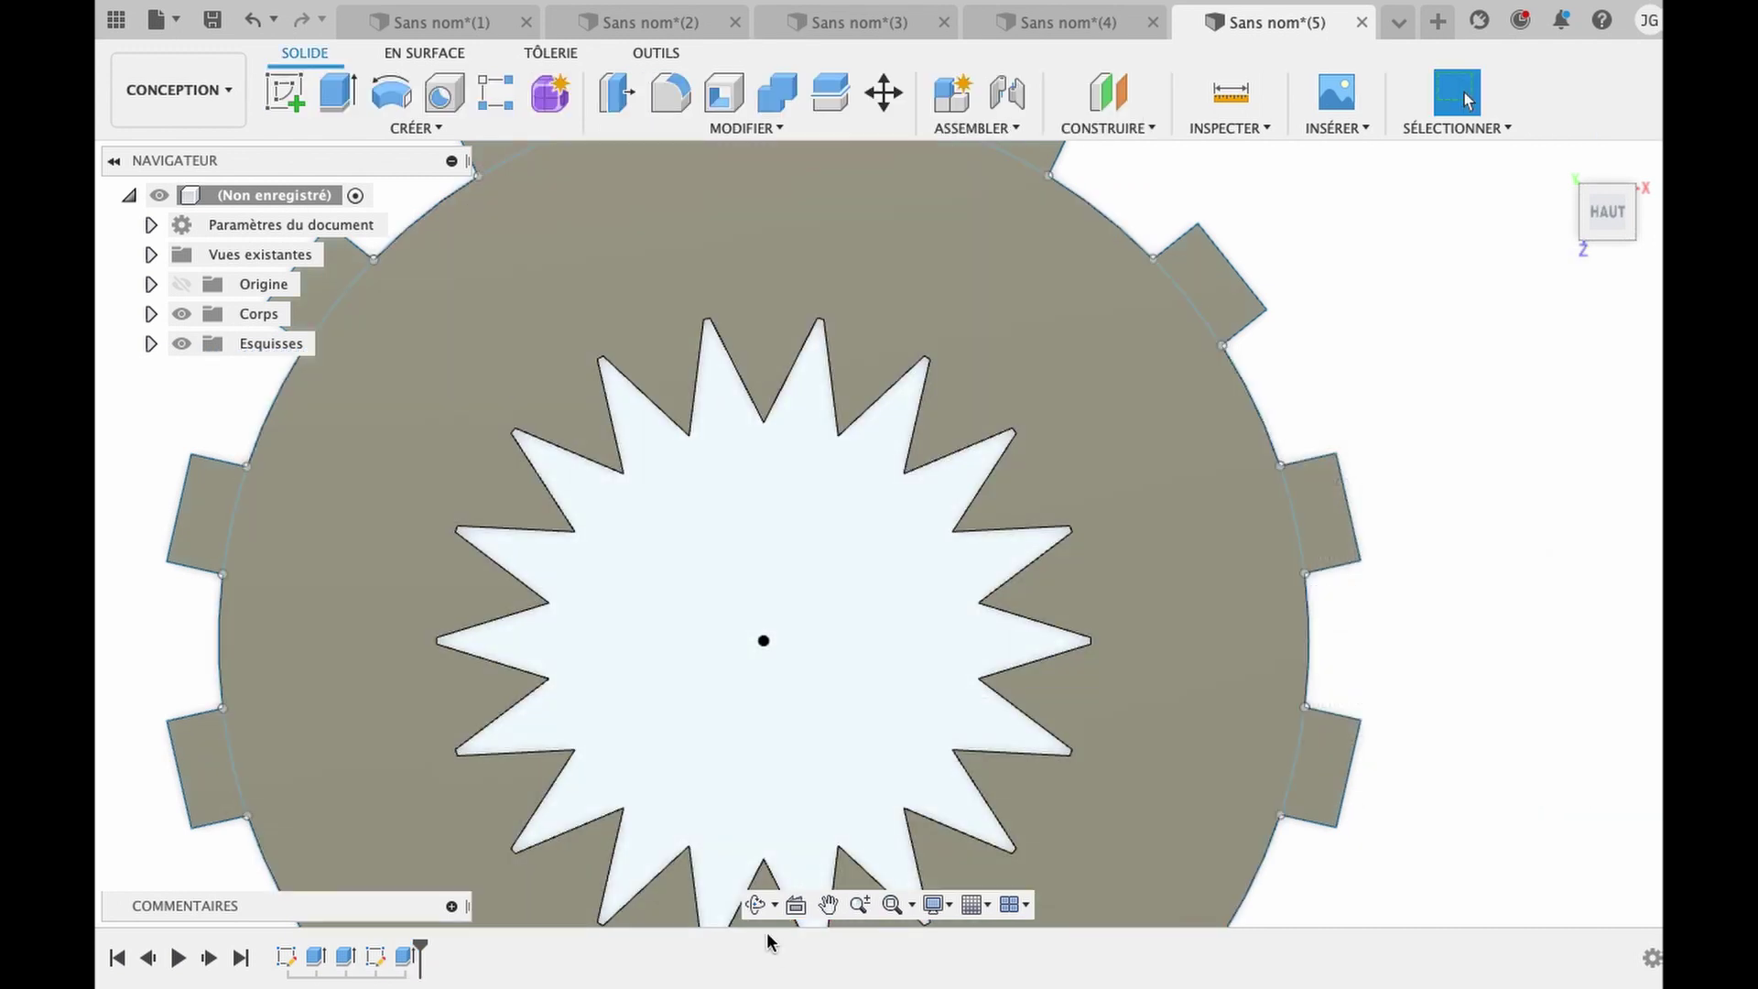
left_click(757, 905)
mouse_move(796, 753)
left_mouse_down()
mouse_move(838, 529)
mouse_move(759, 746)
left_mouse_up()
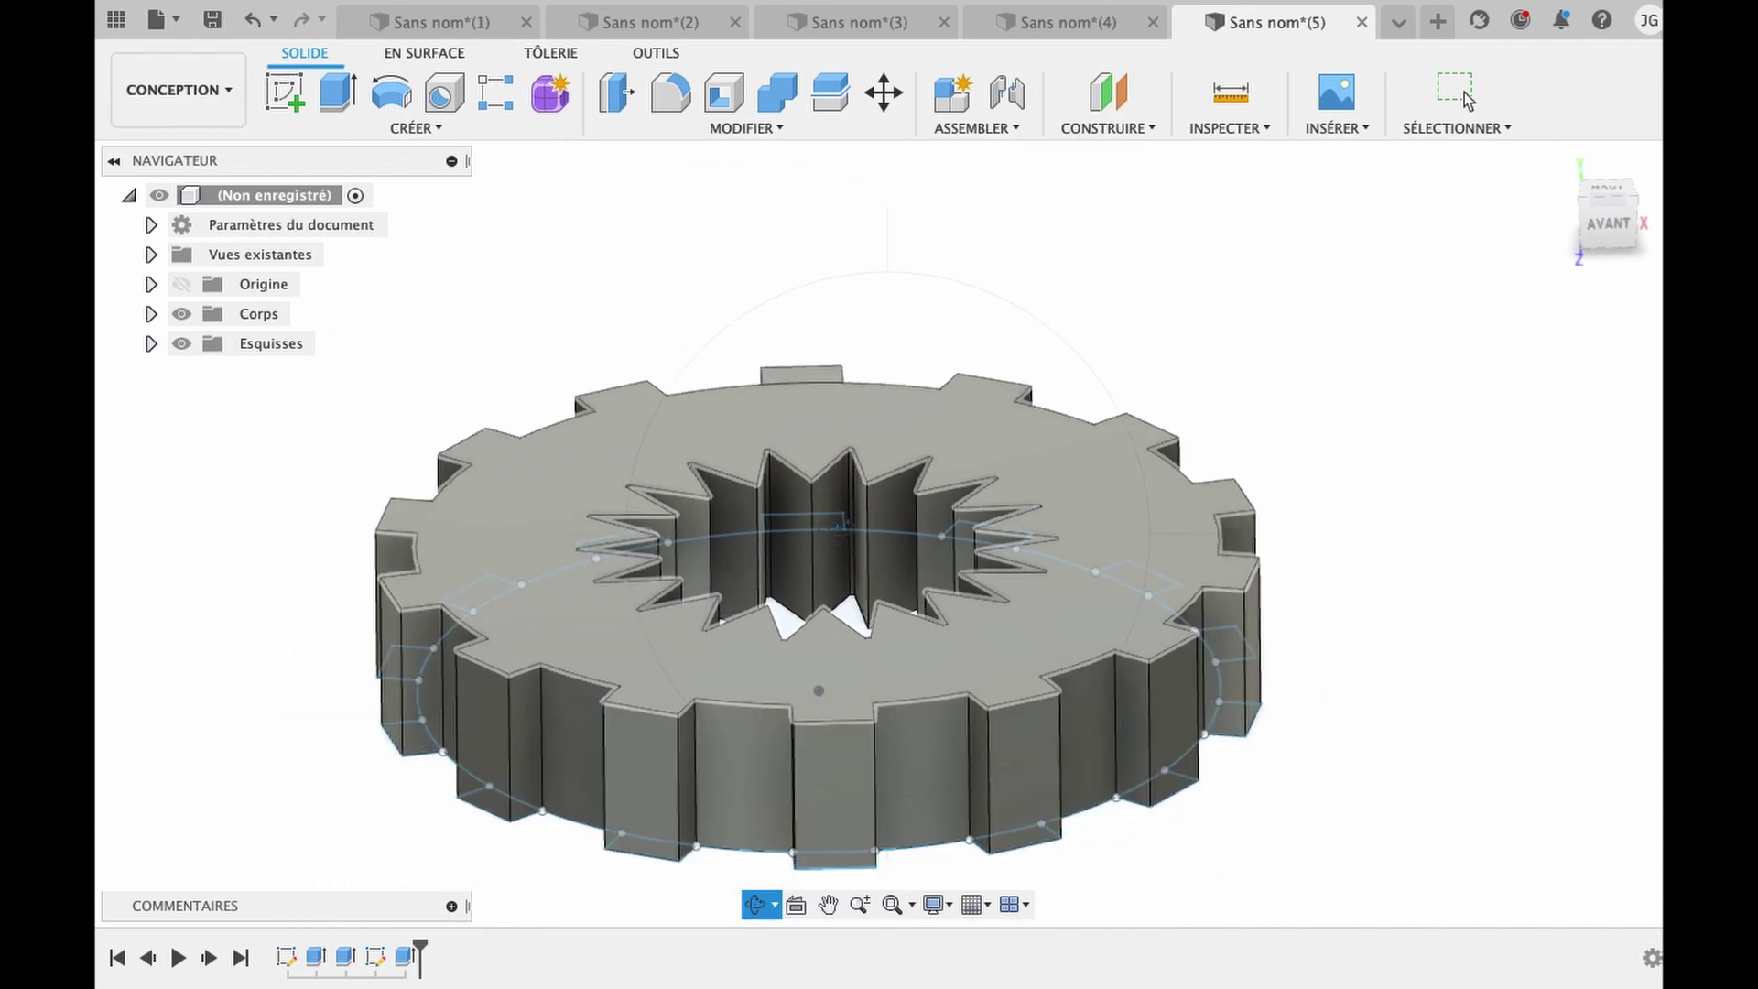